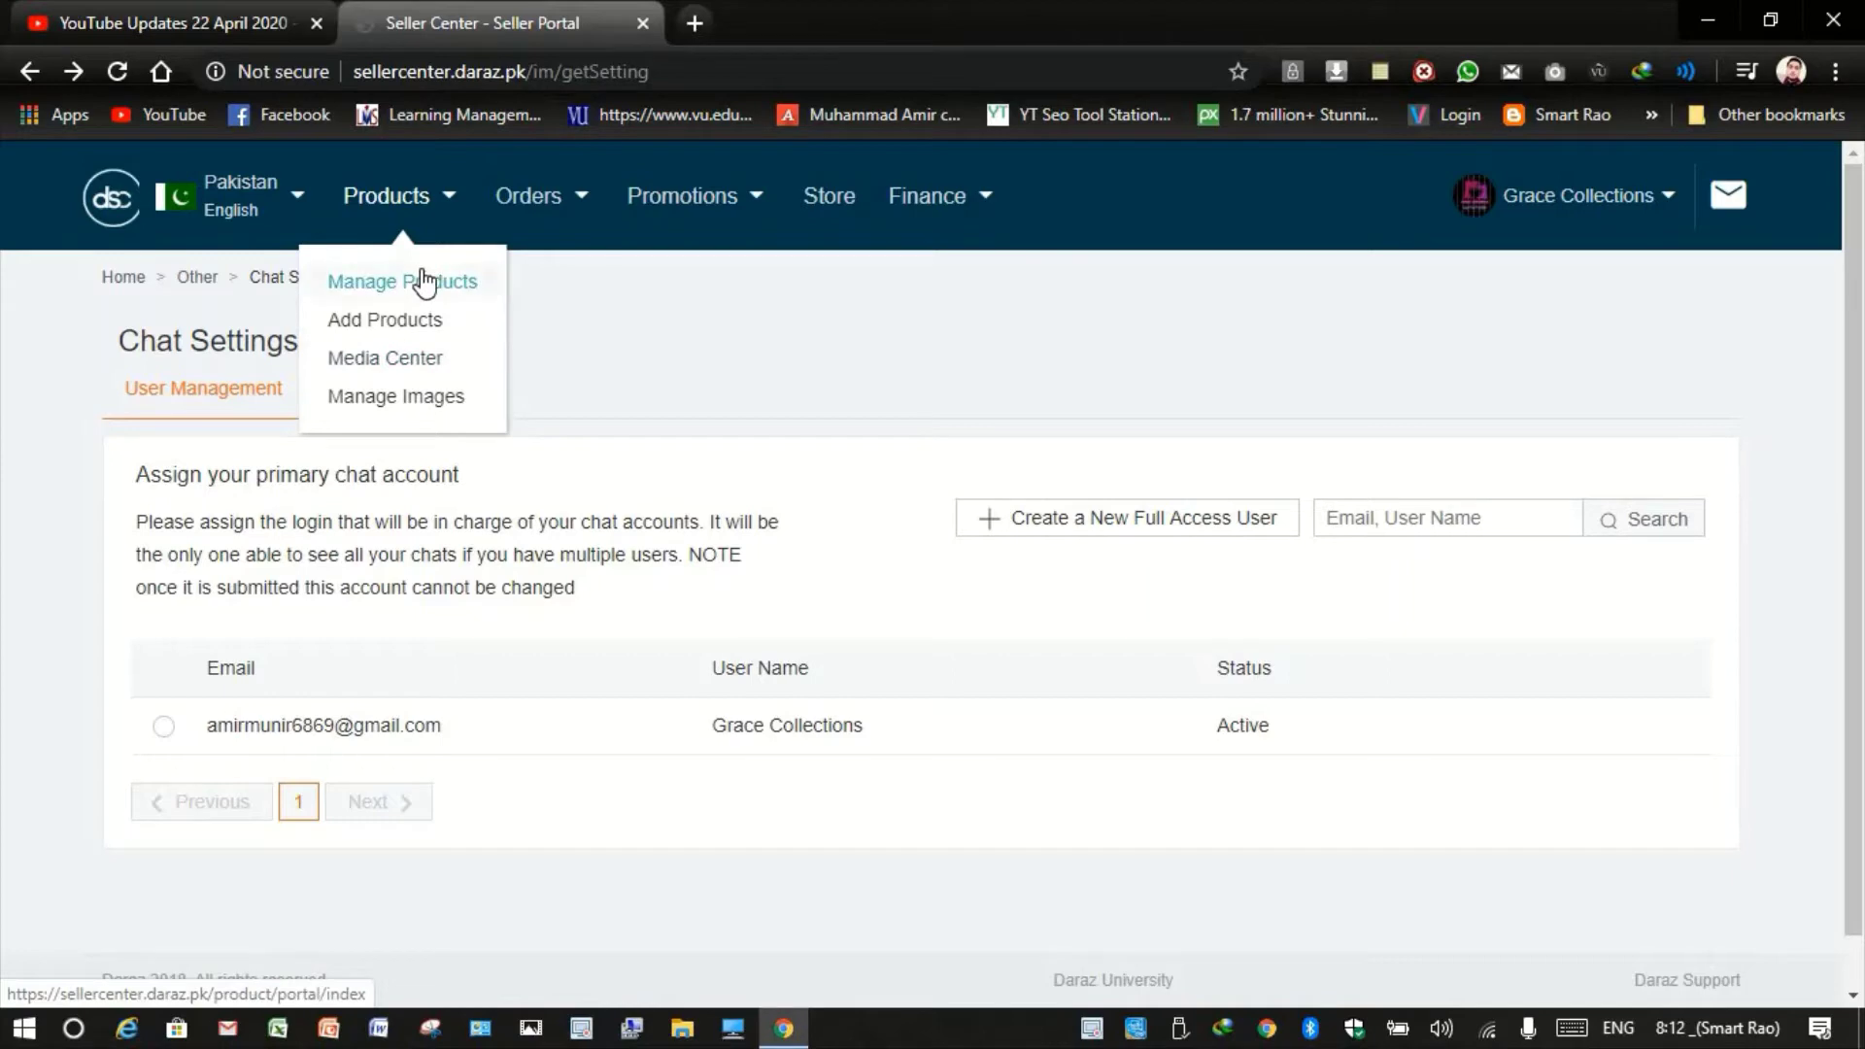
# Open the product management list and check the visibility criteria of the Black Wool Afghan Pakul Chitrali Cap For Men.
pyautogui.click(423, 280)
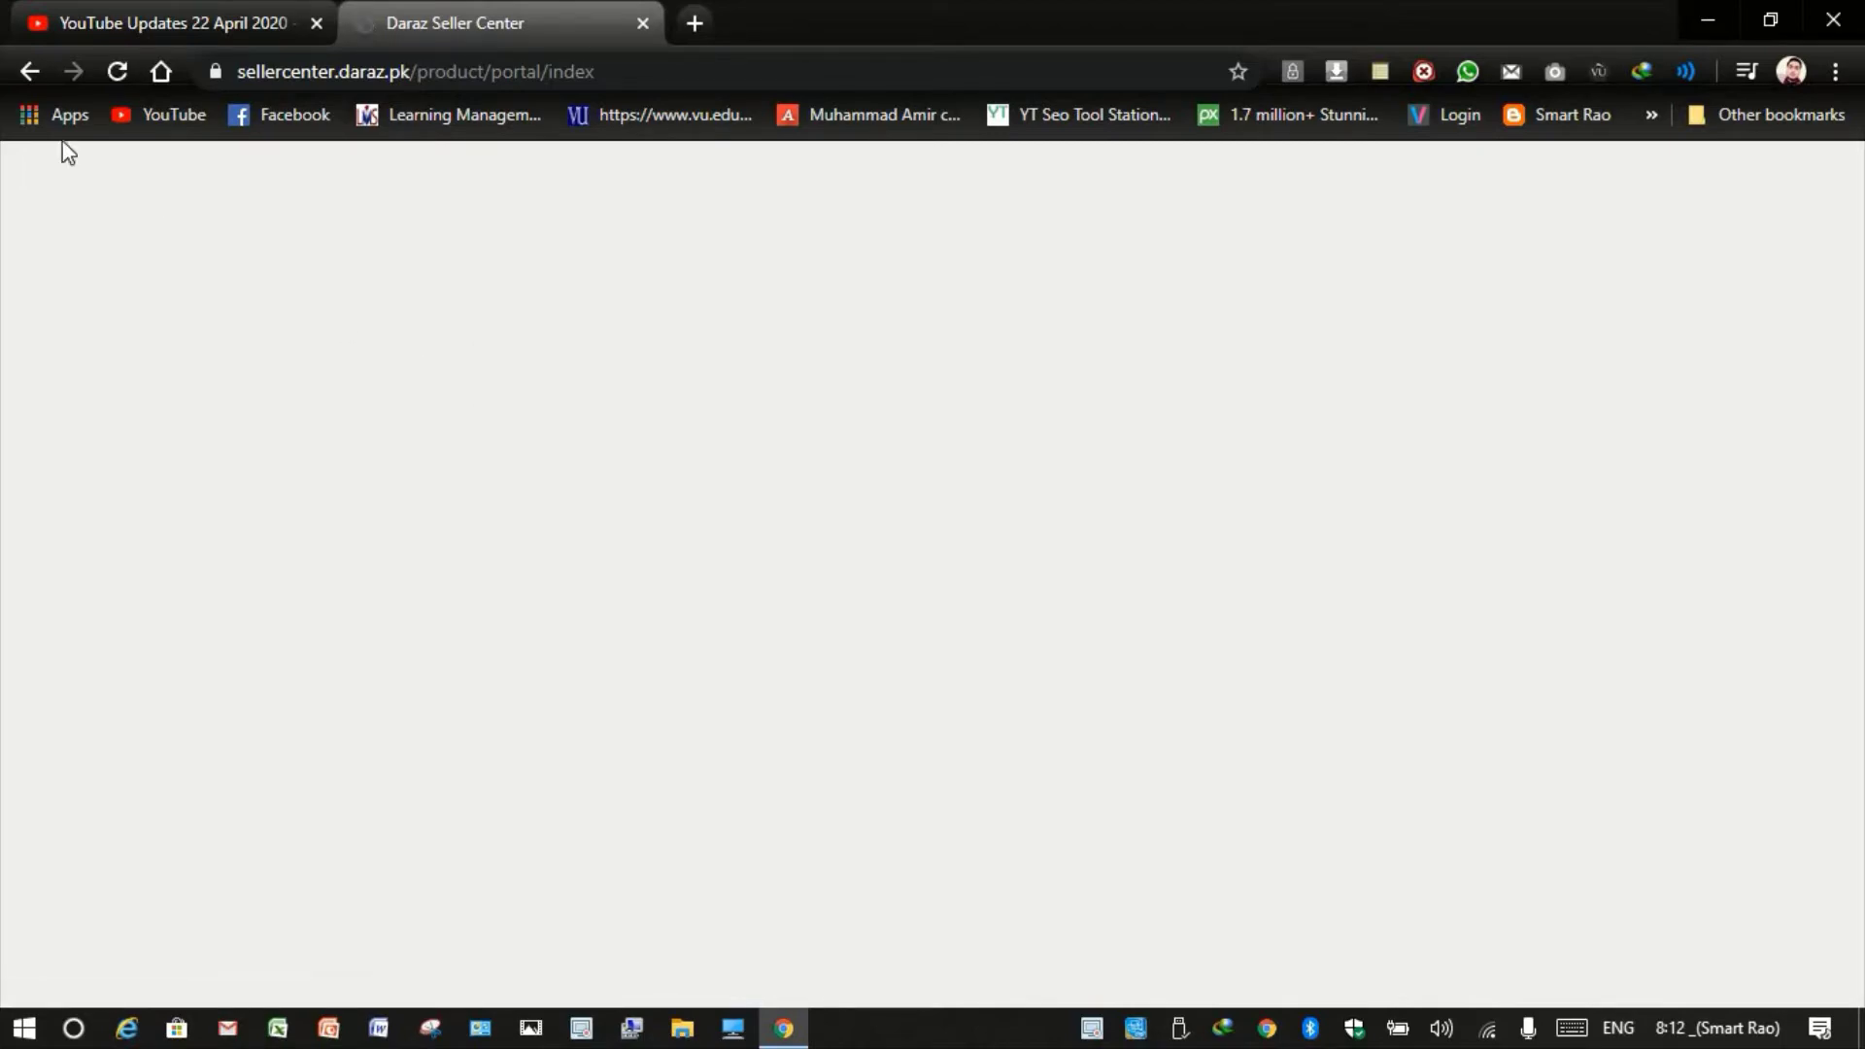
pyautogui.click(29, 72)
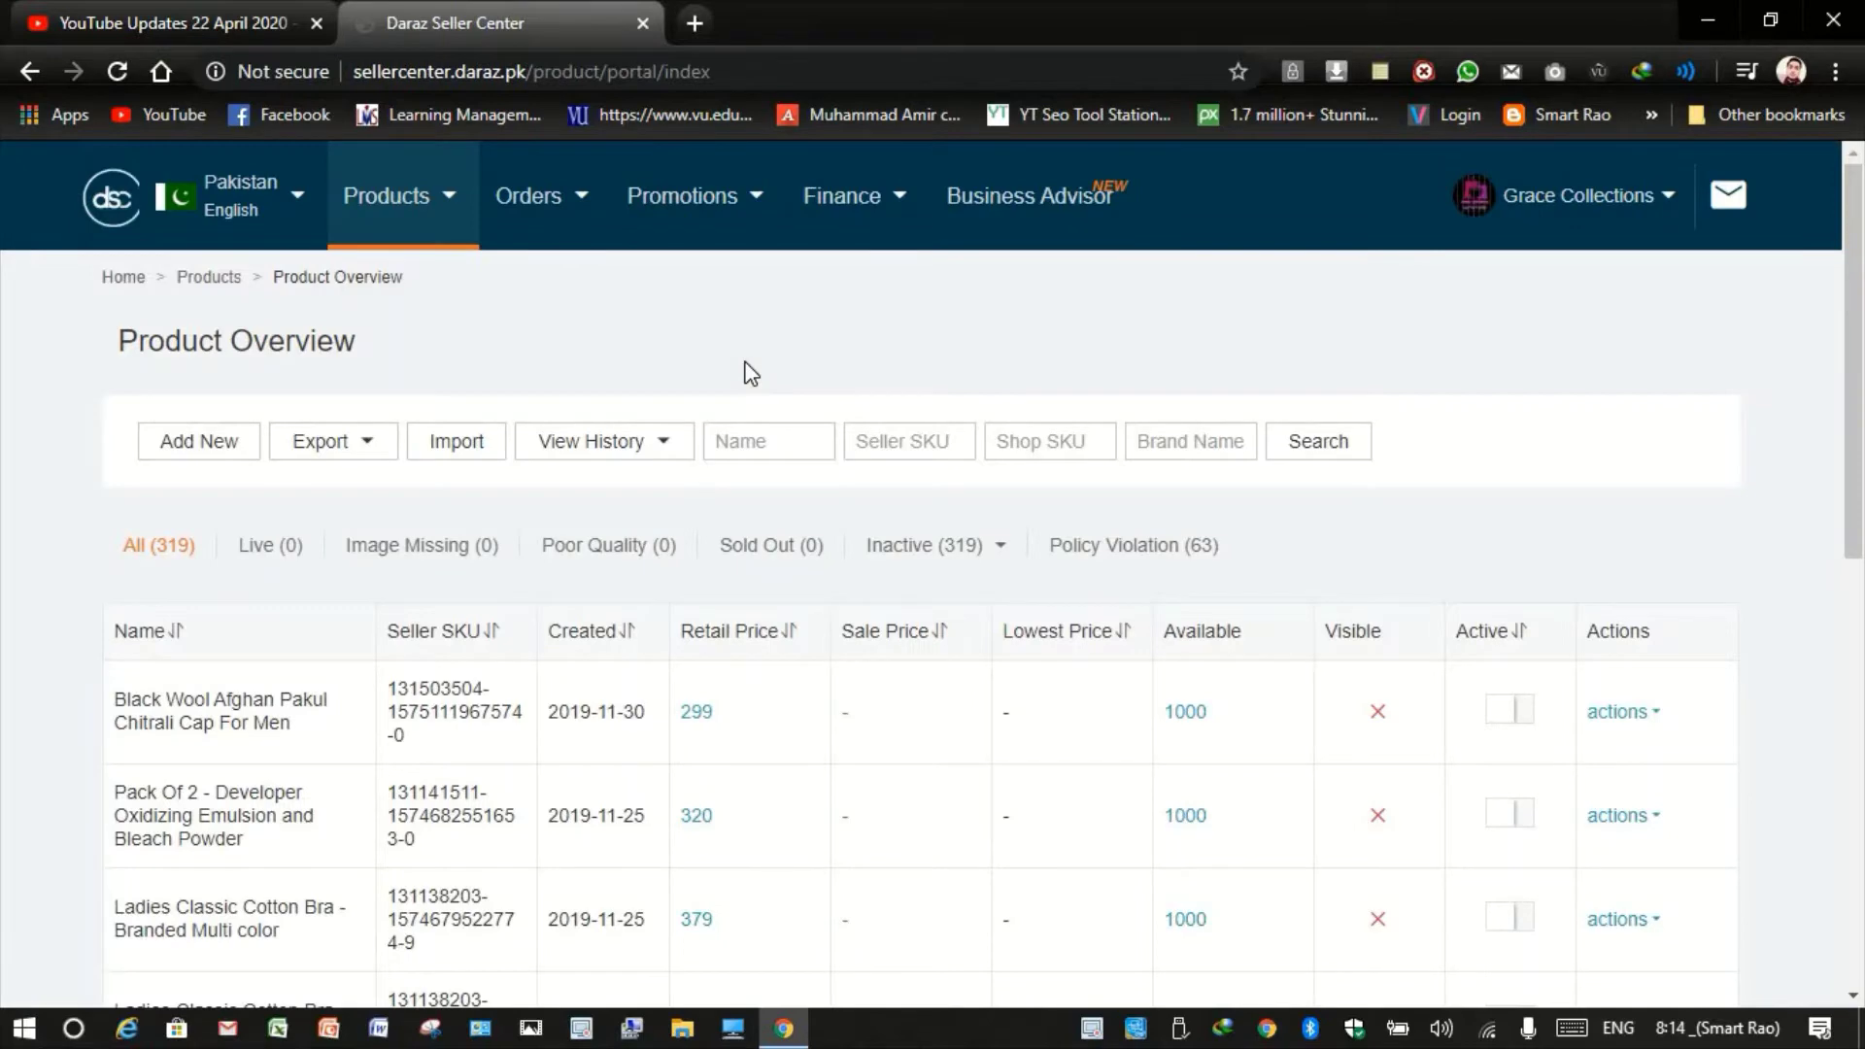
pyautogui.click(447, 226)
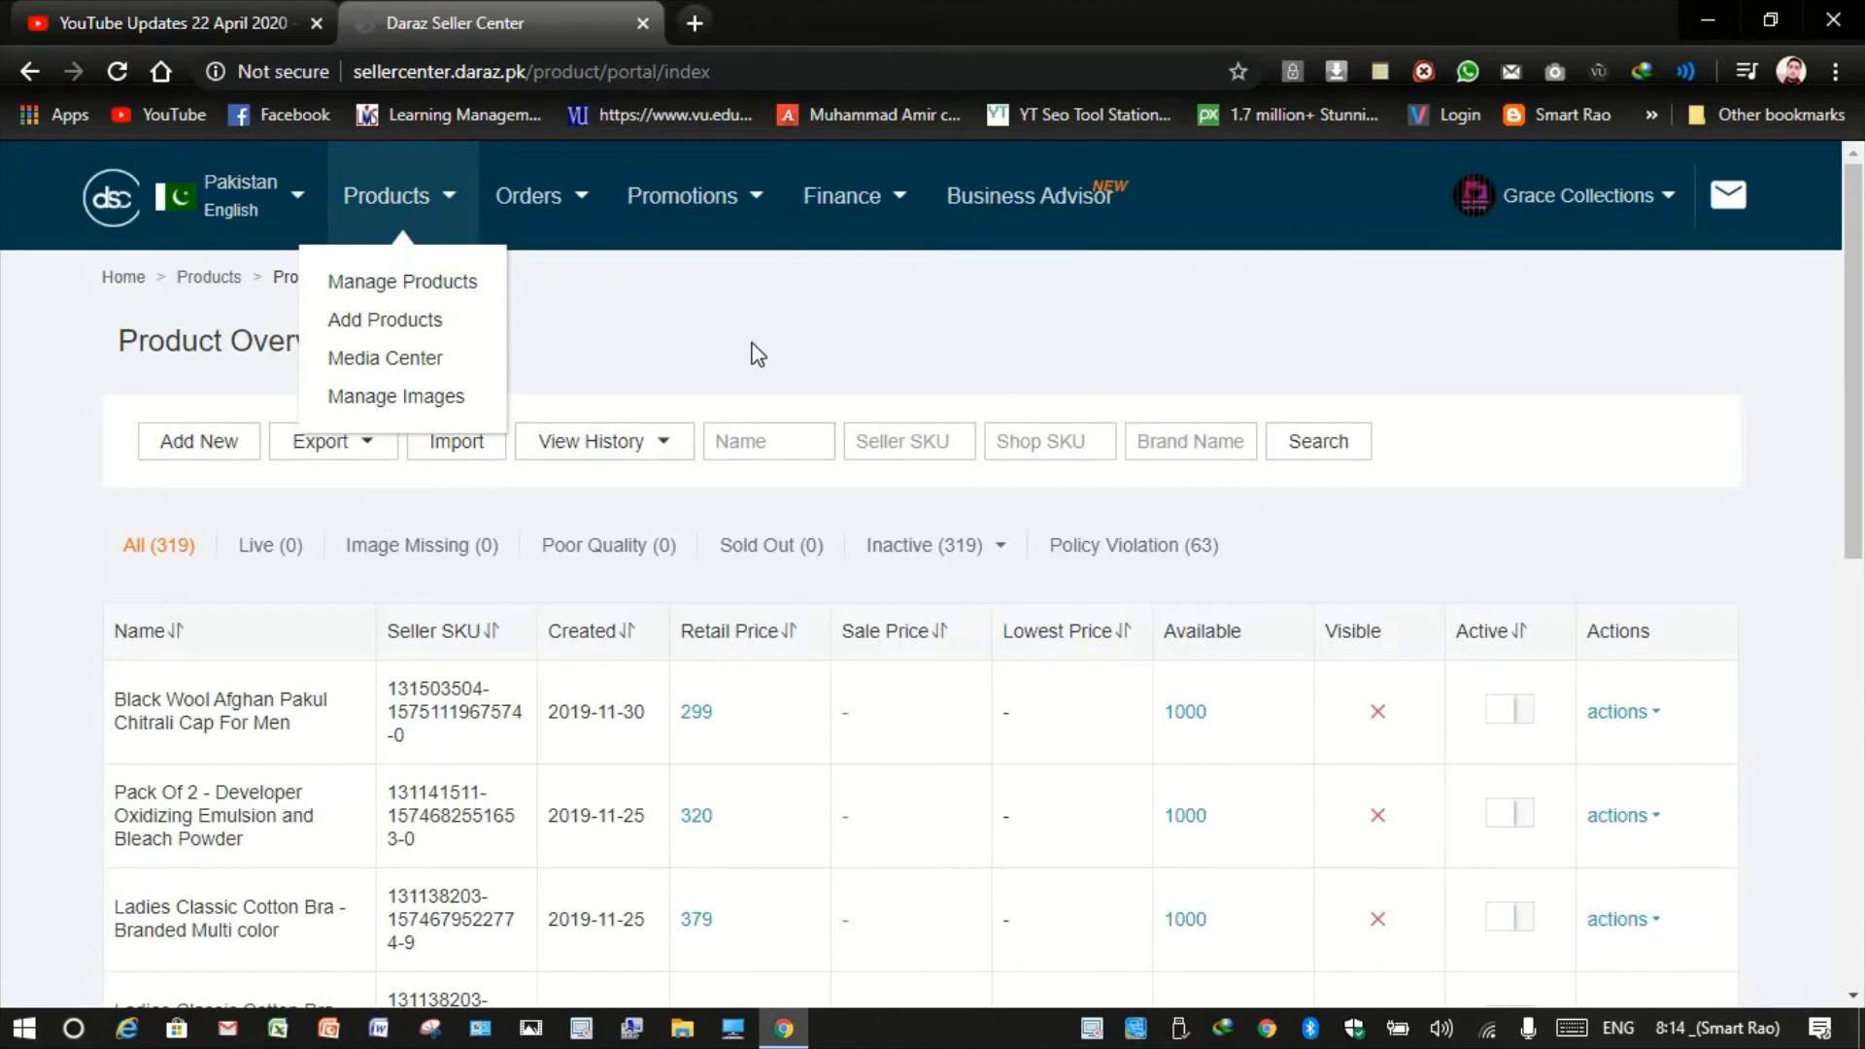
pyautogui.scroll(-1, 616, 441)
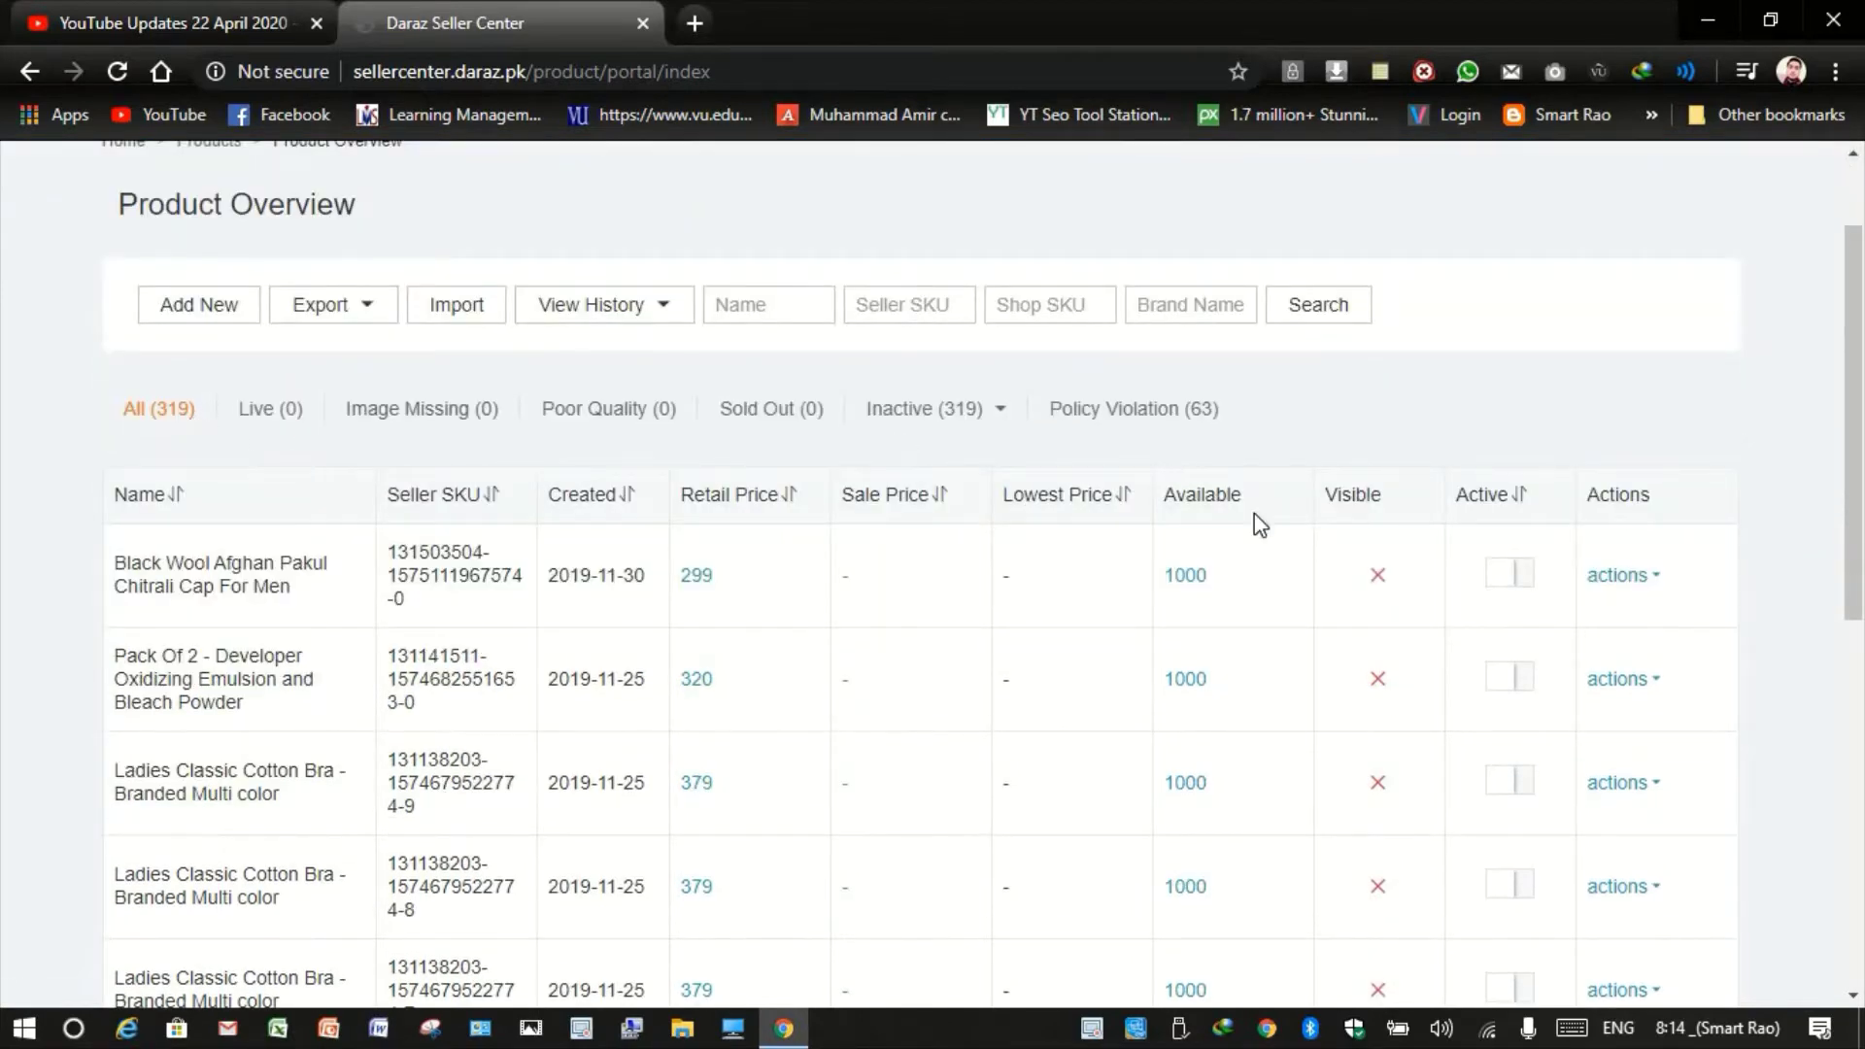
pyautogui.moveTo(1379, 579)
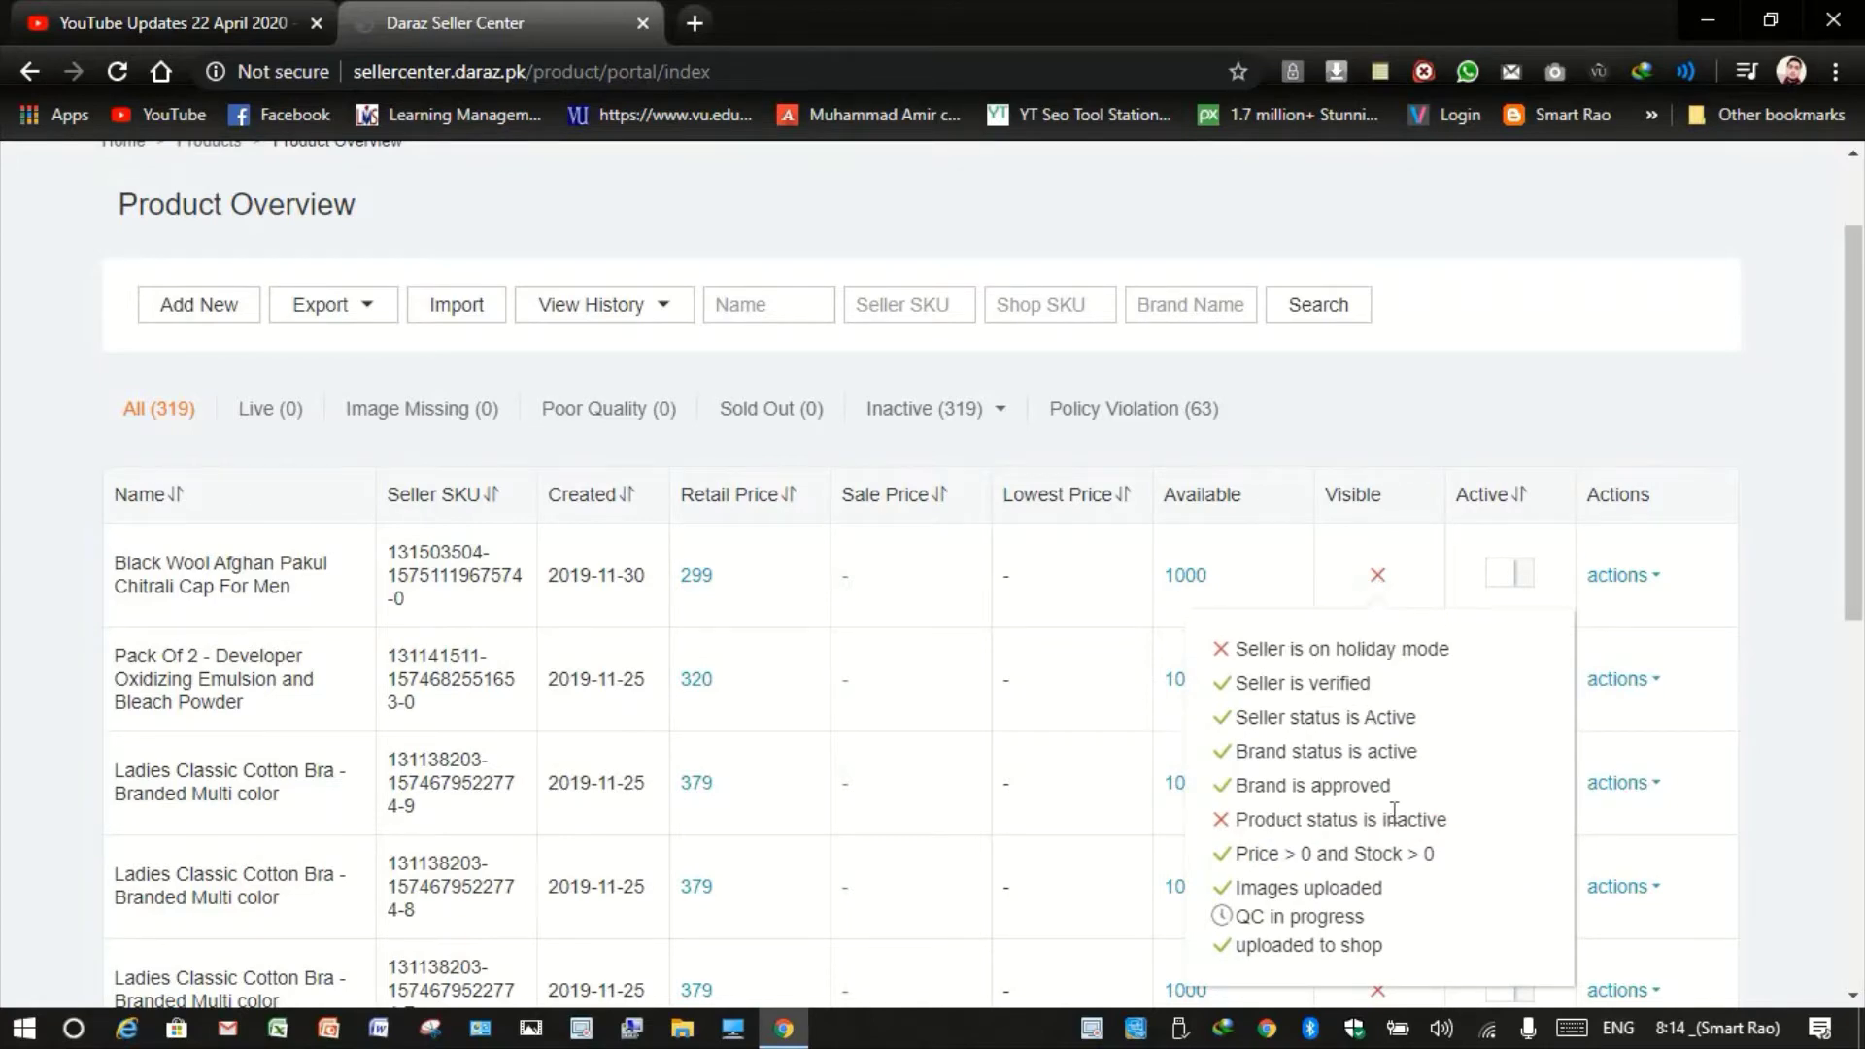
# Activate the Black Wool Afghan Pakul Chitrali Cap For Men to check its visibility criteria, and set it back to inactive.
pyautogui.click(1506, 566)
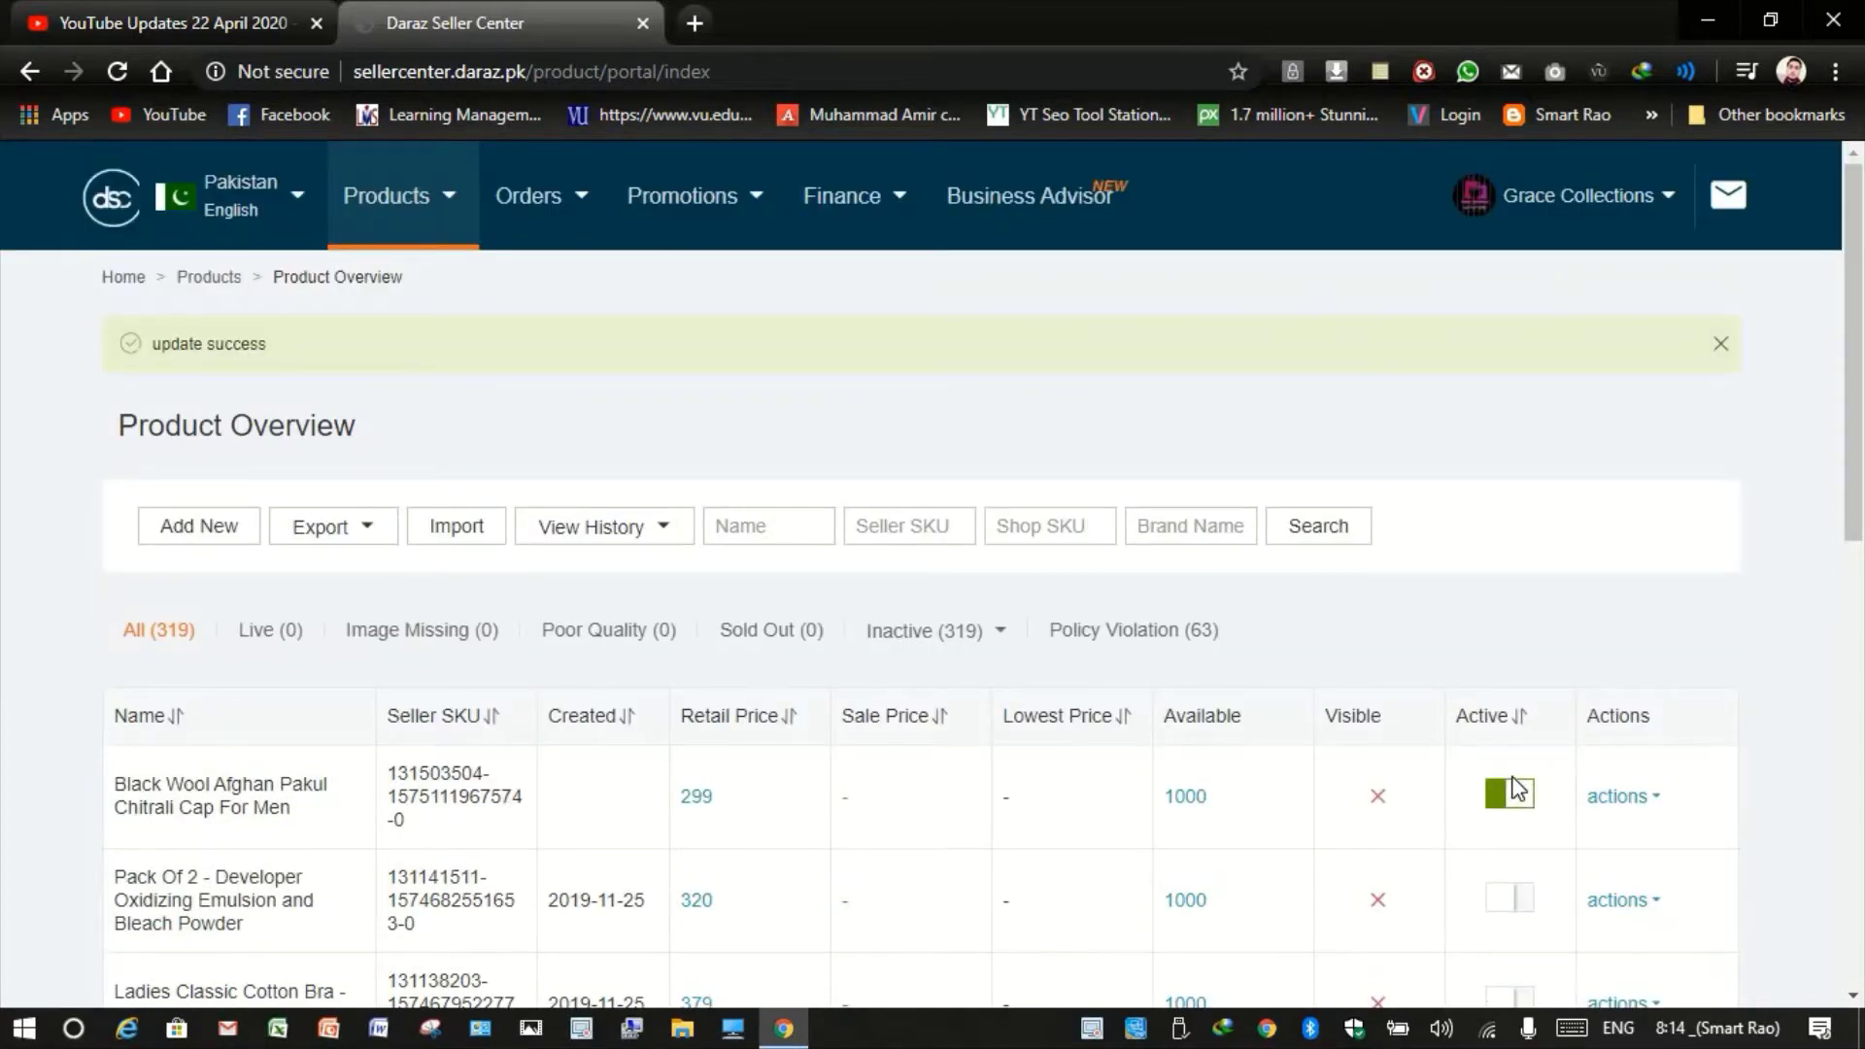
pyautogui.scroll(-1, 1512, 788)
pyautogui.moveTo(1378, 666)
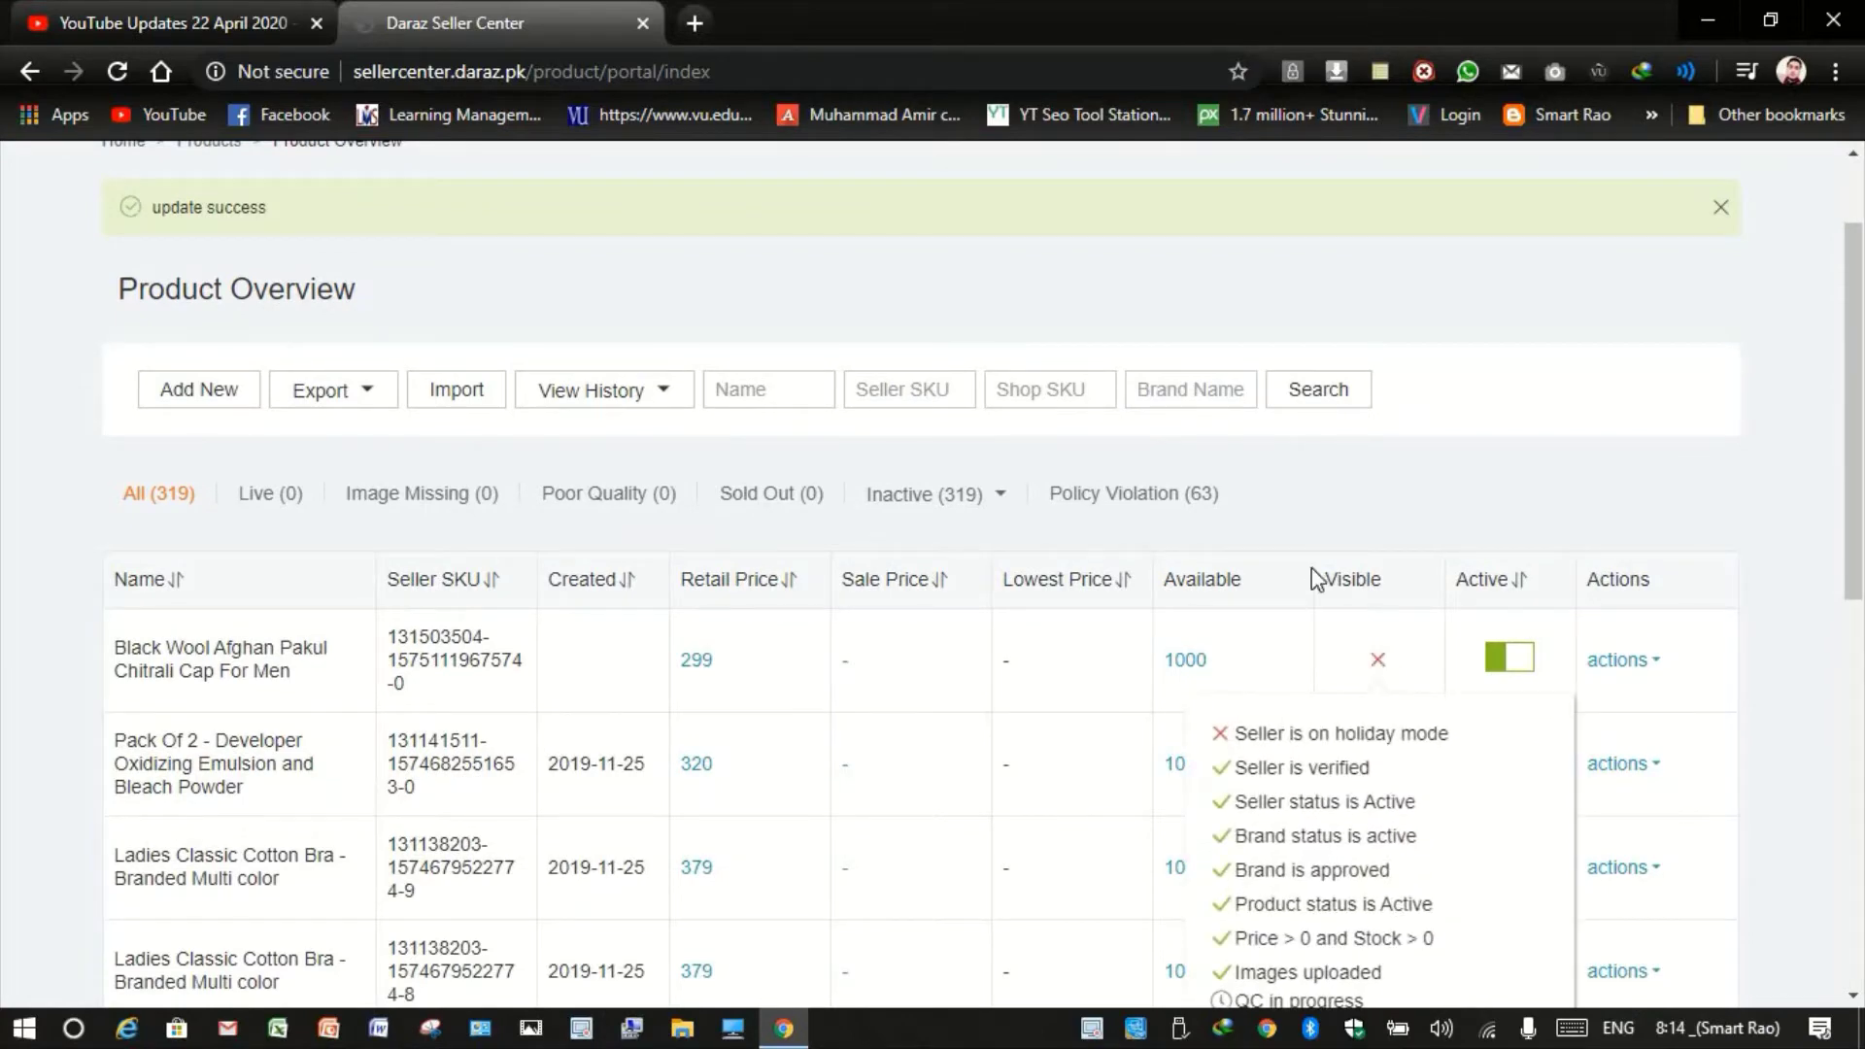
pyautogui.click(1525, 667)
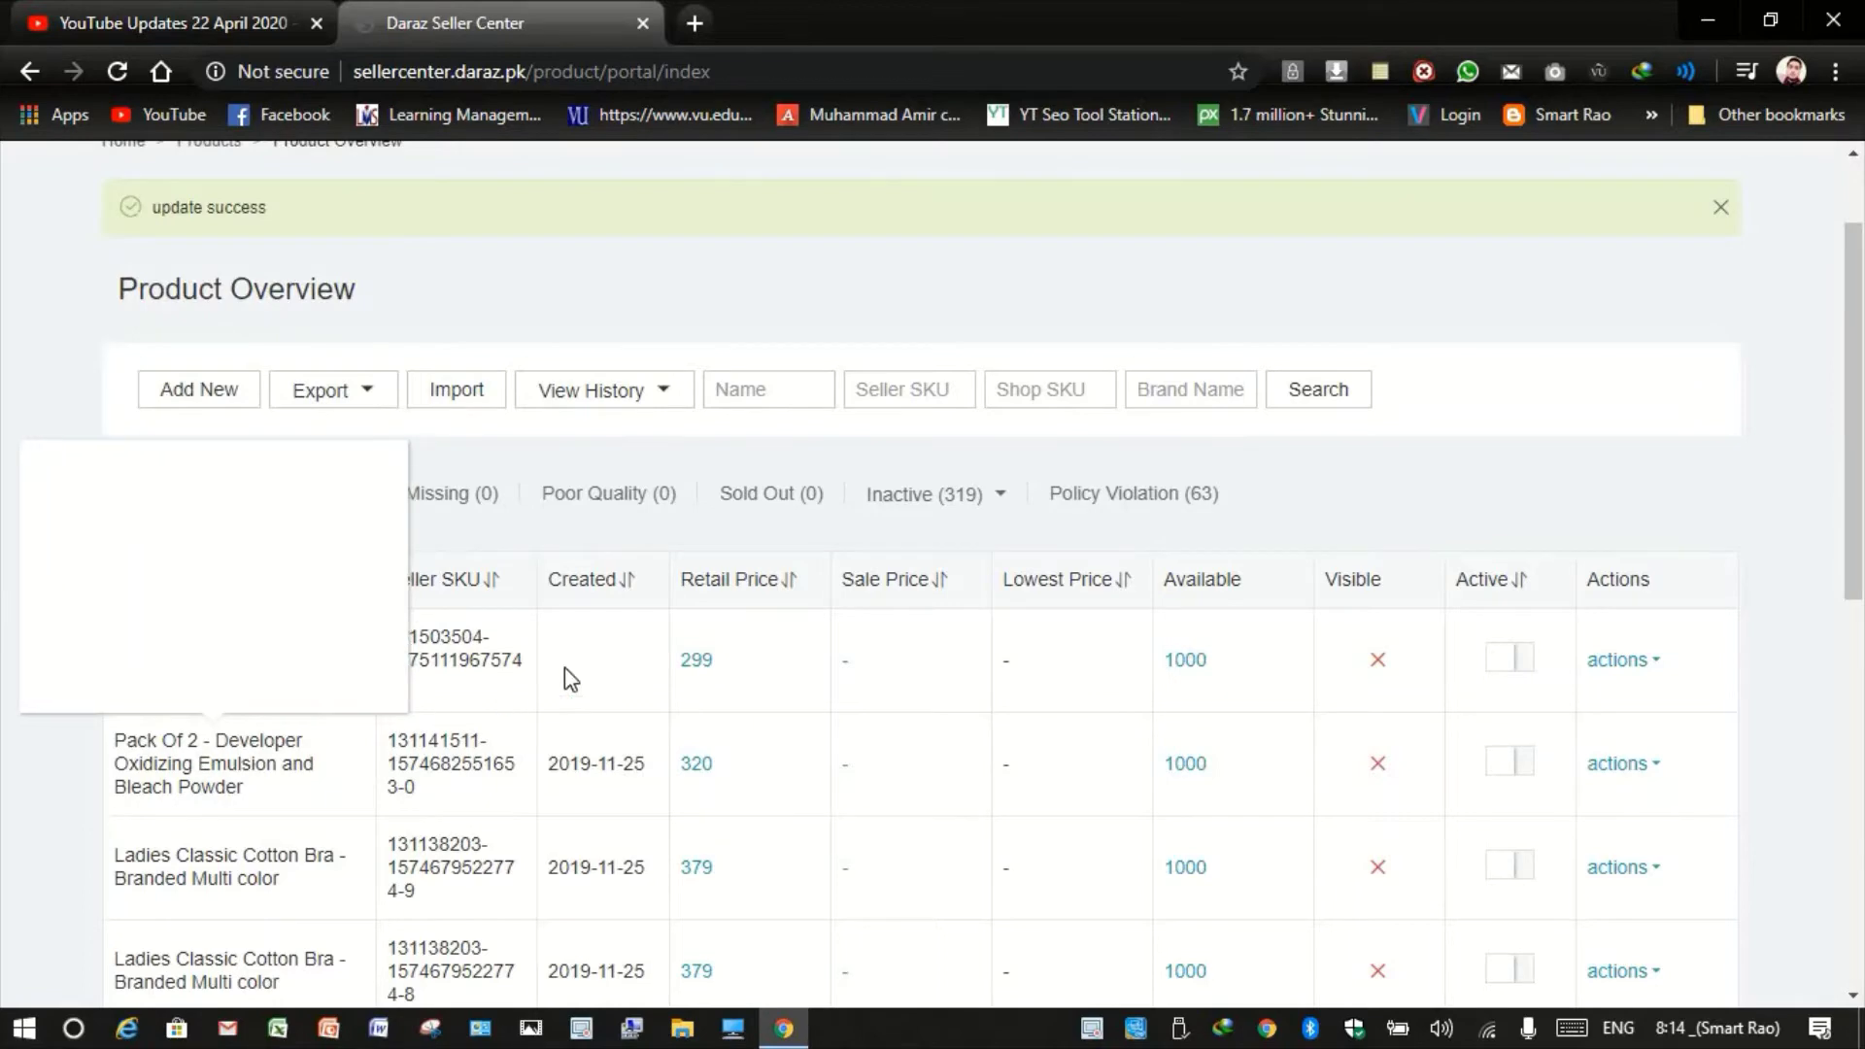
# Set the product list to show 50 items per page.
pyautogui.moveTo(827, 669)
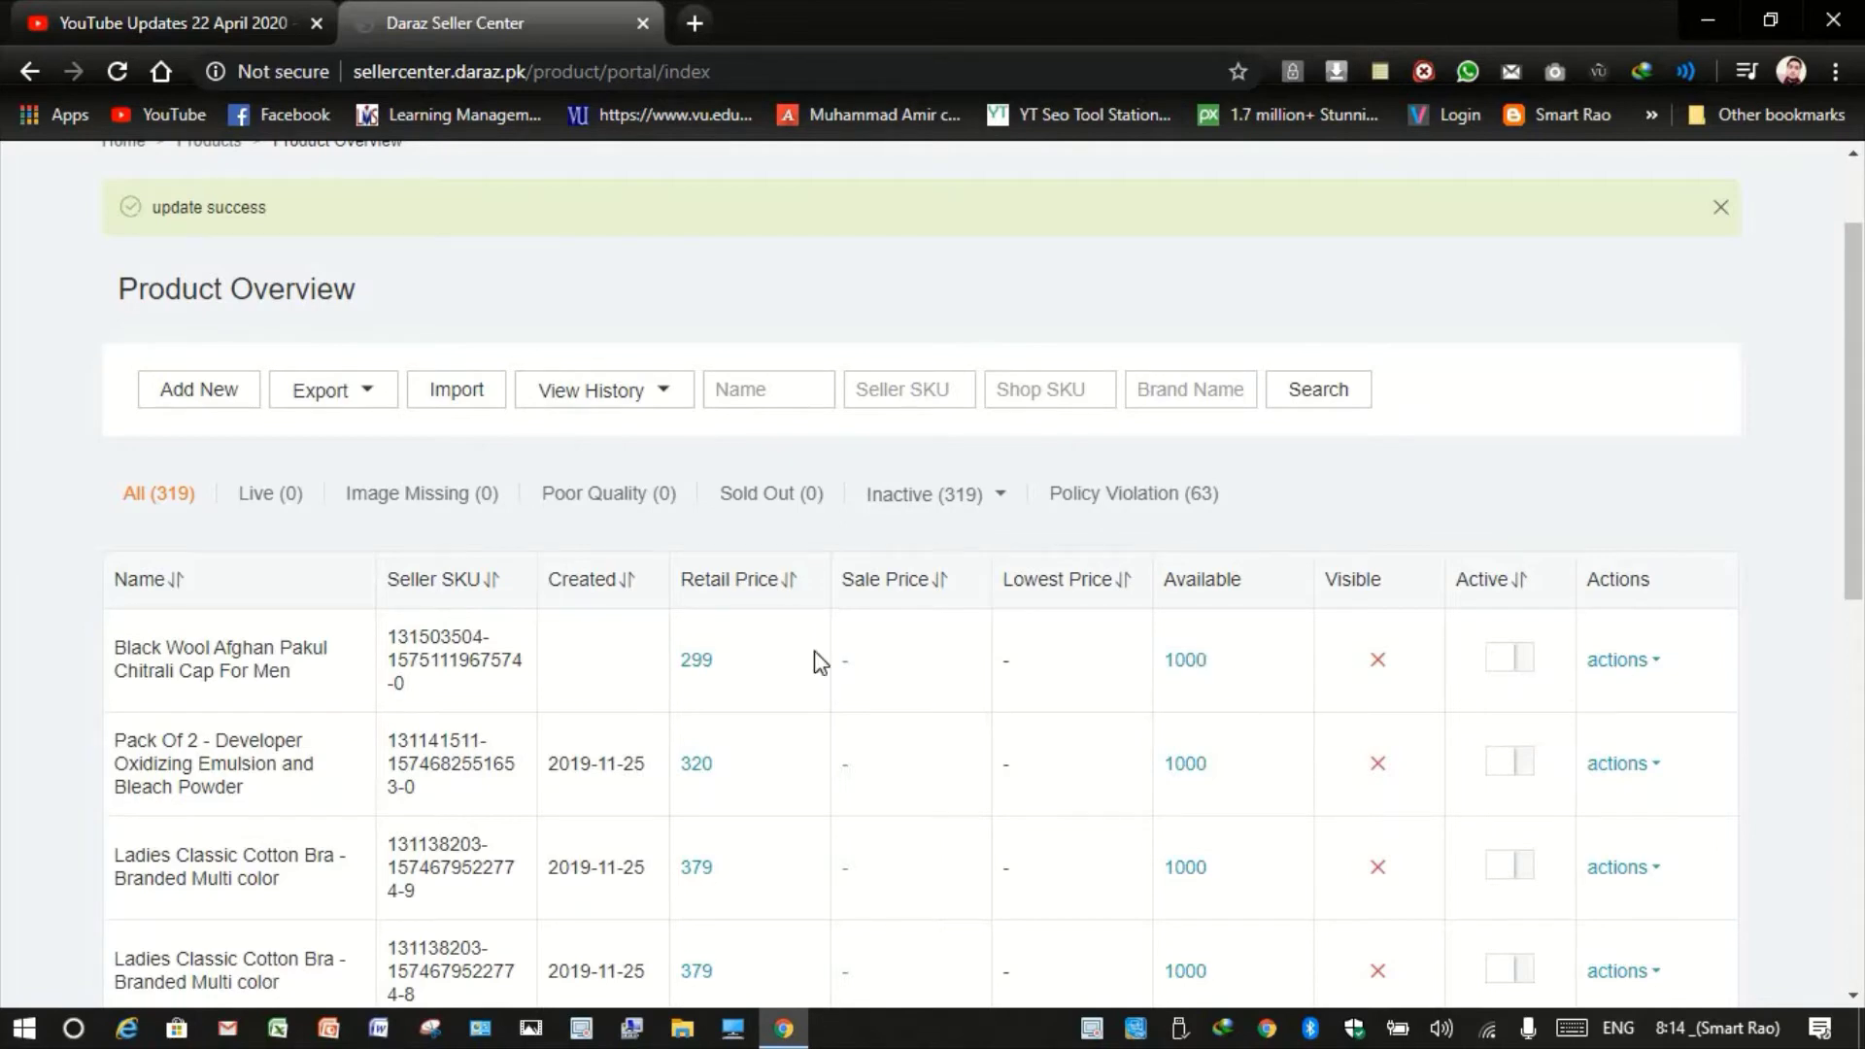
pyautogui.scroll(-9, 649, 540)
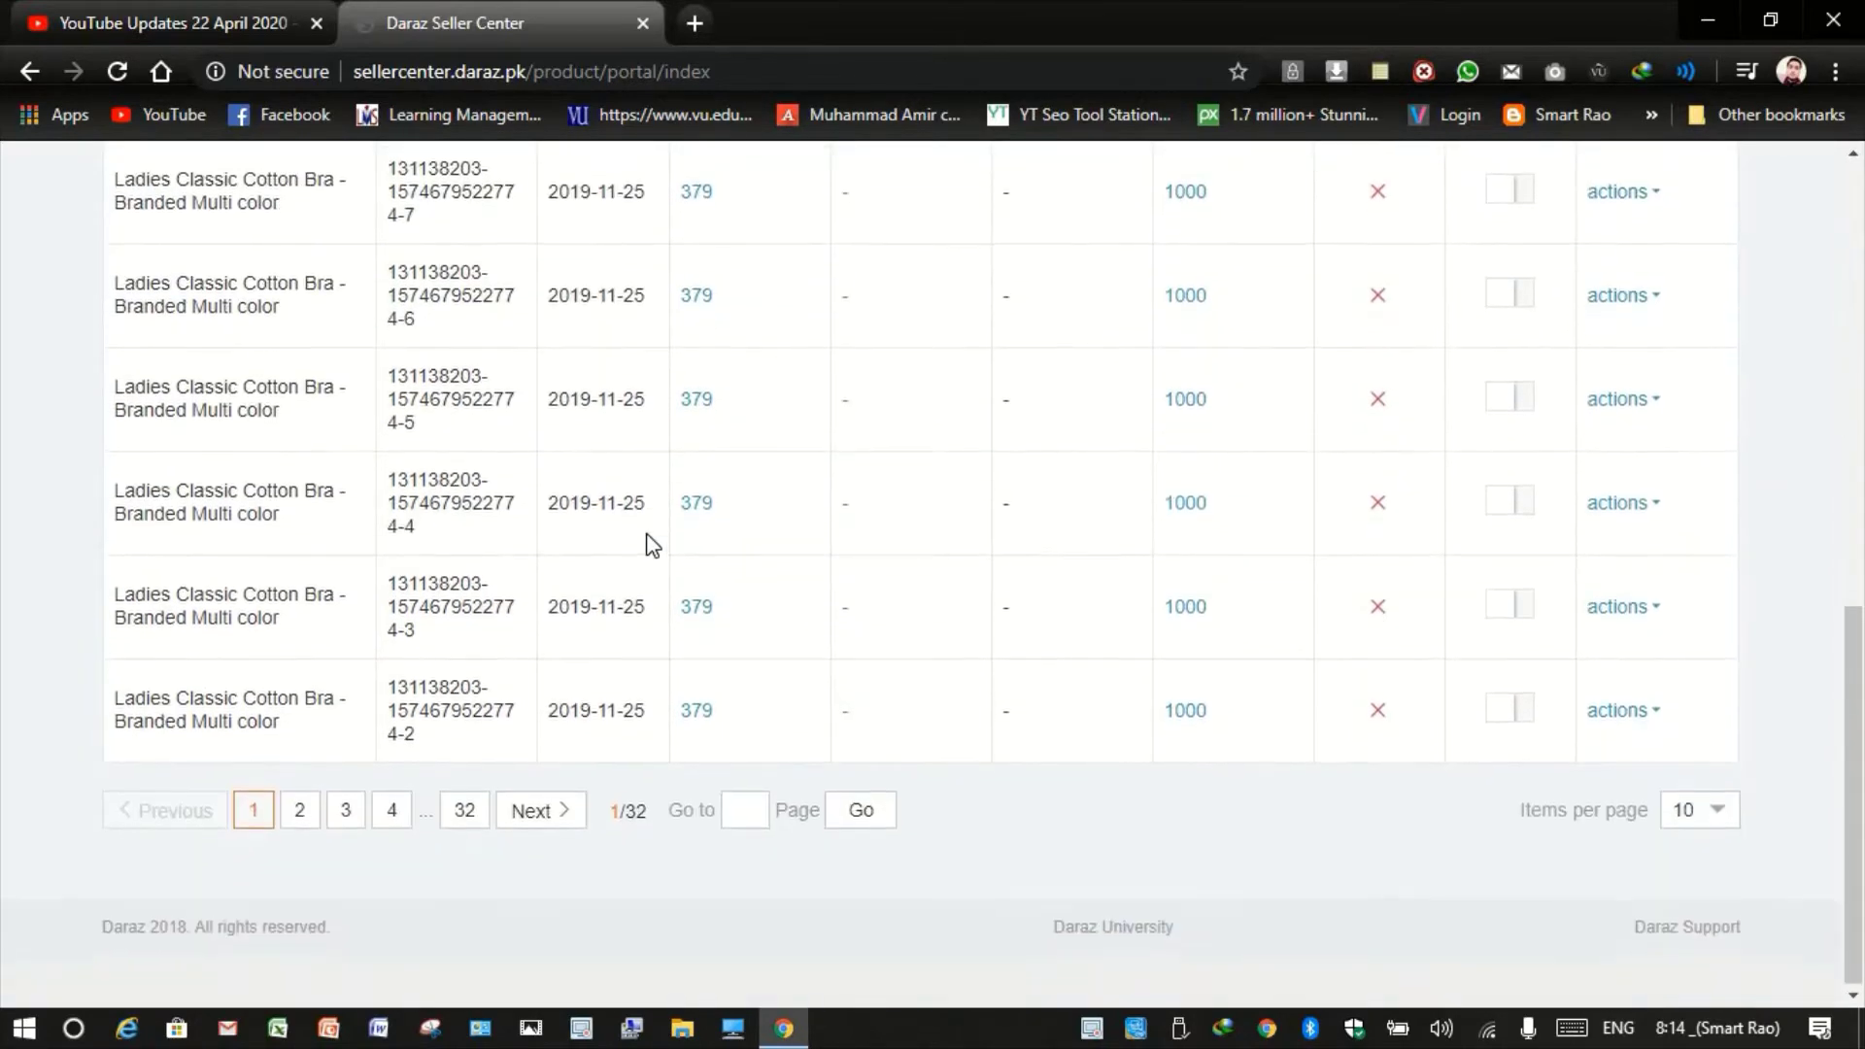
pyautogui.scroll(10, 649, 540)
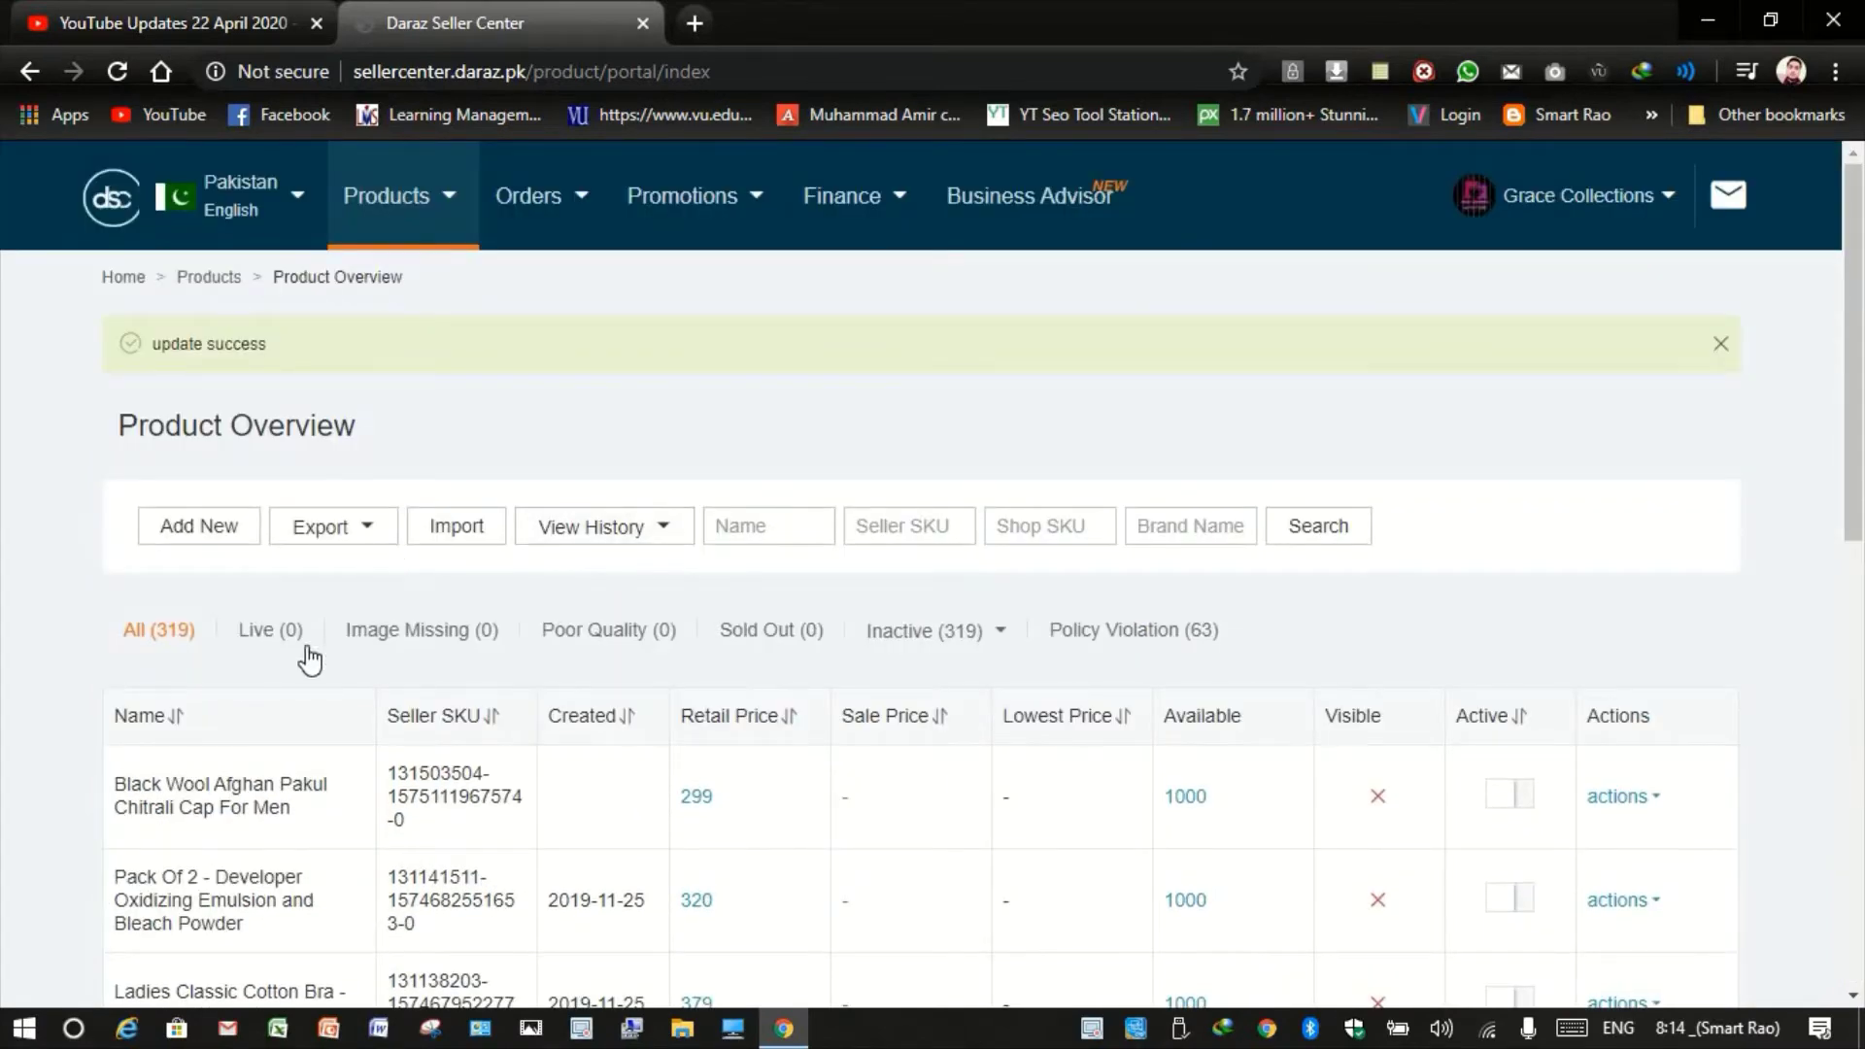
pyautogui.scroll(-9, 242, 691)
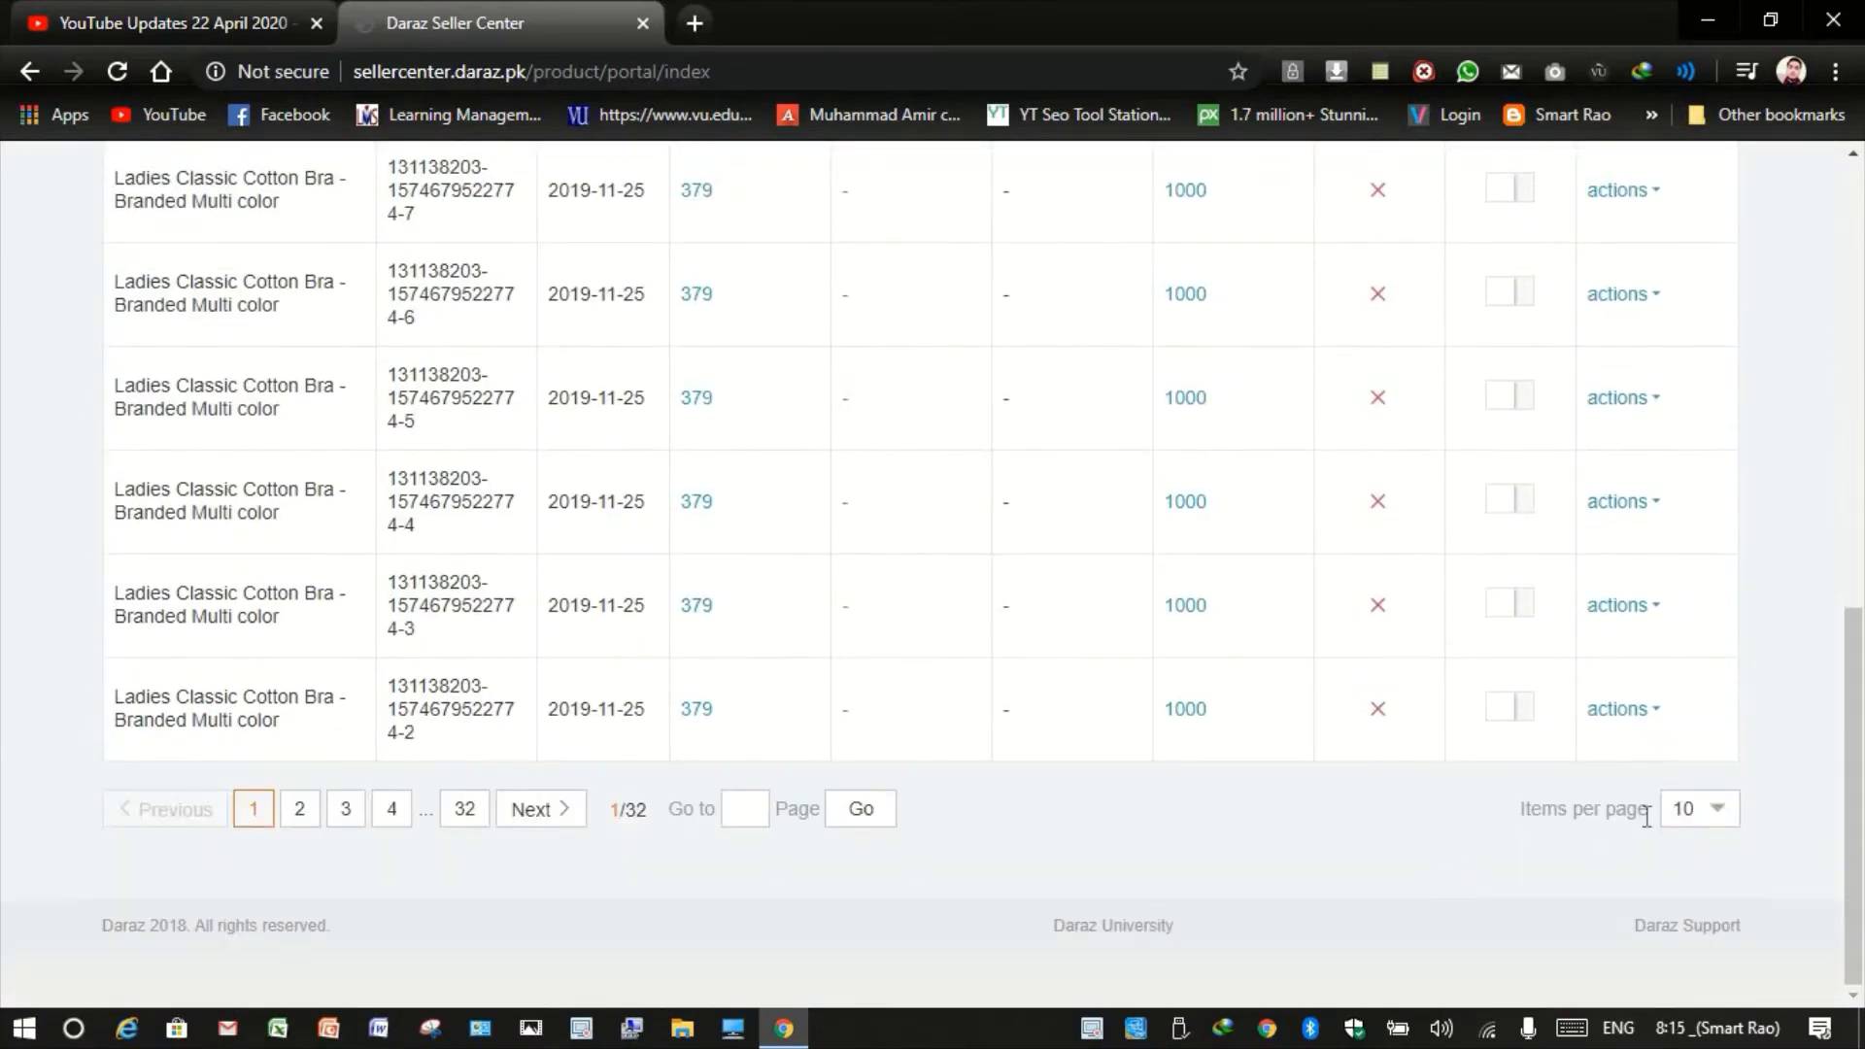
pyautogui.click(1719, 816)
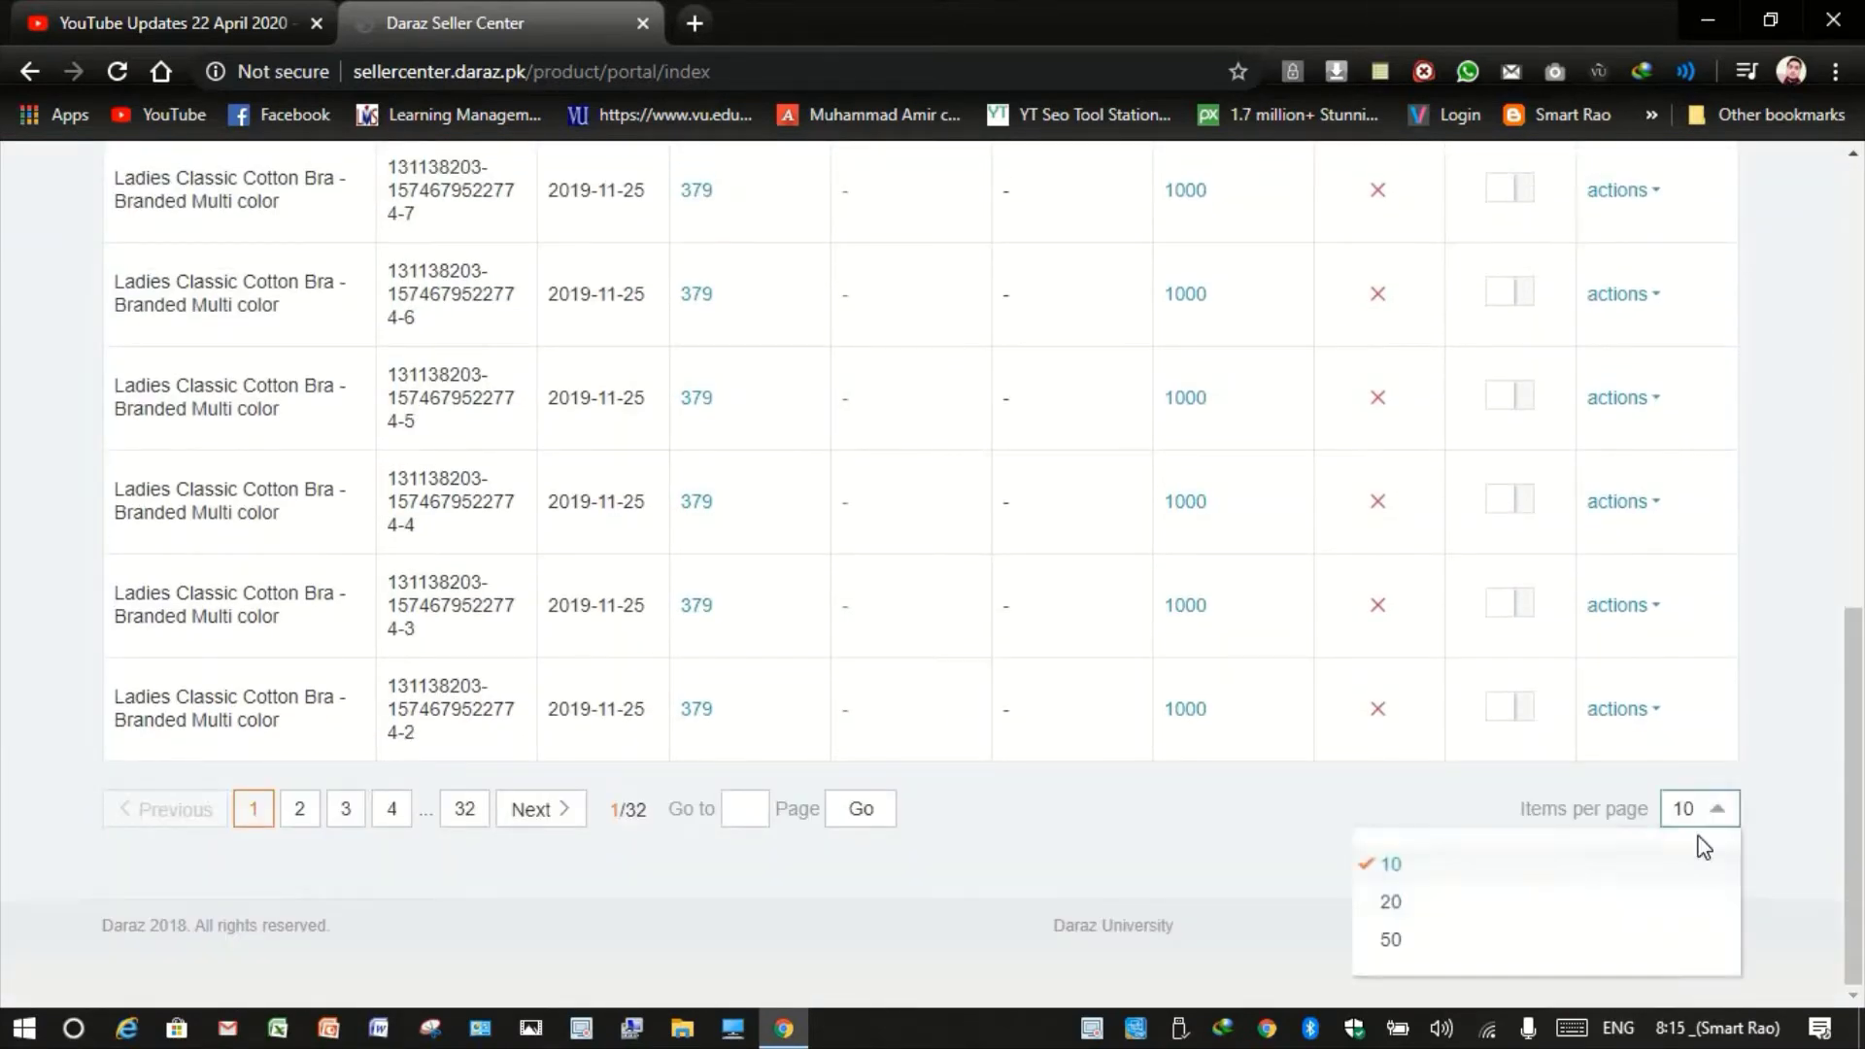
pyautogui.click(1525, 941)
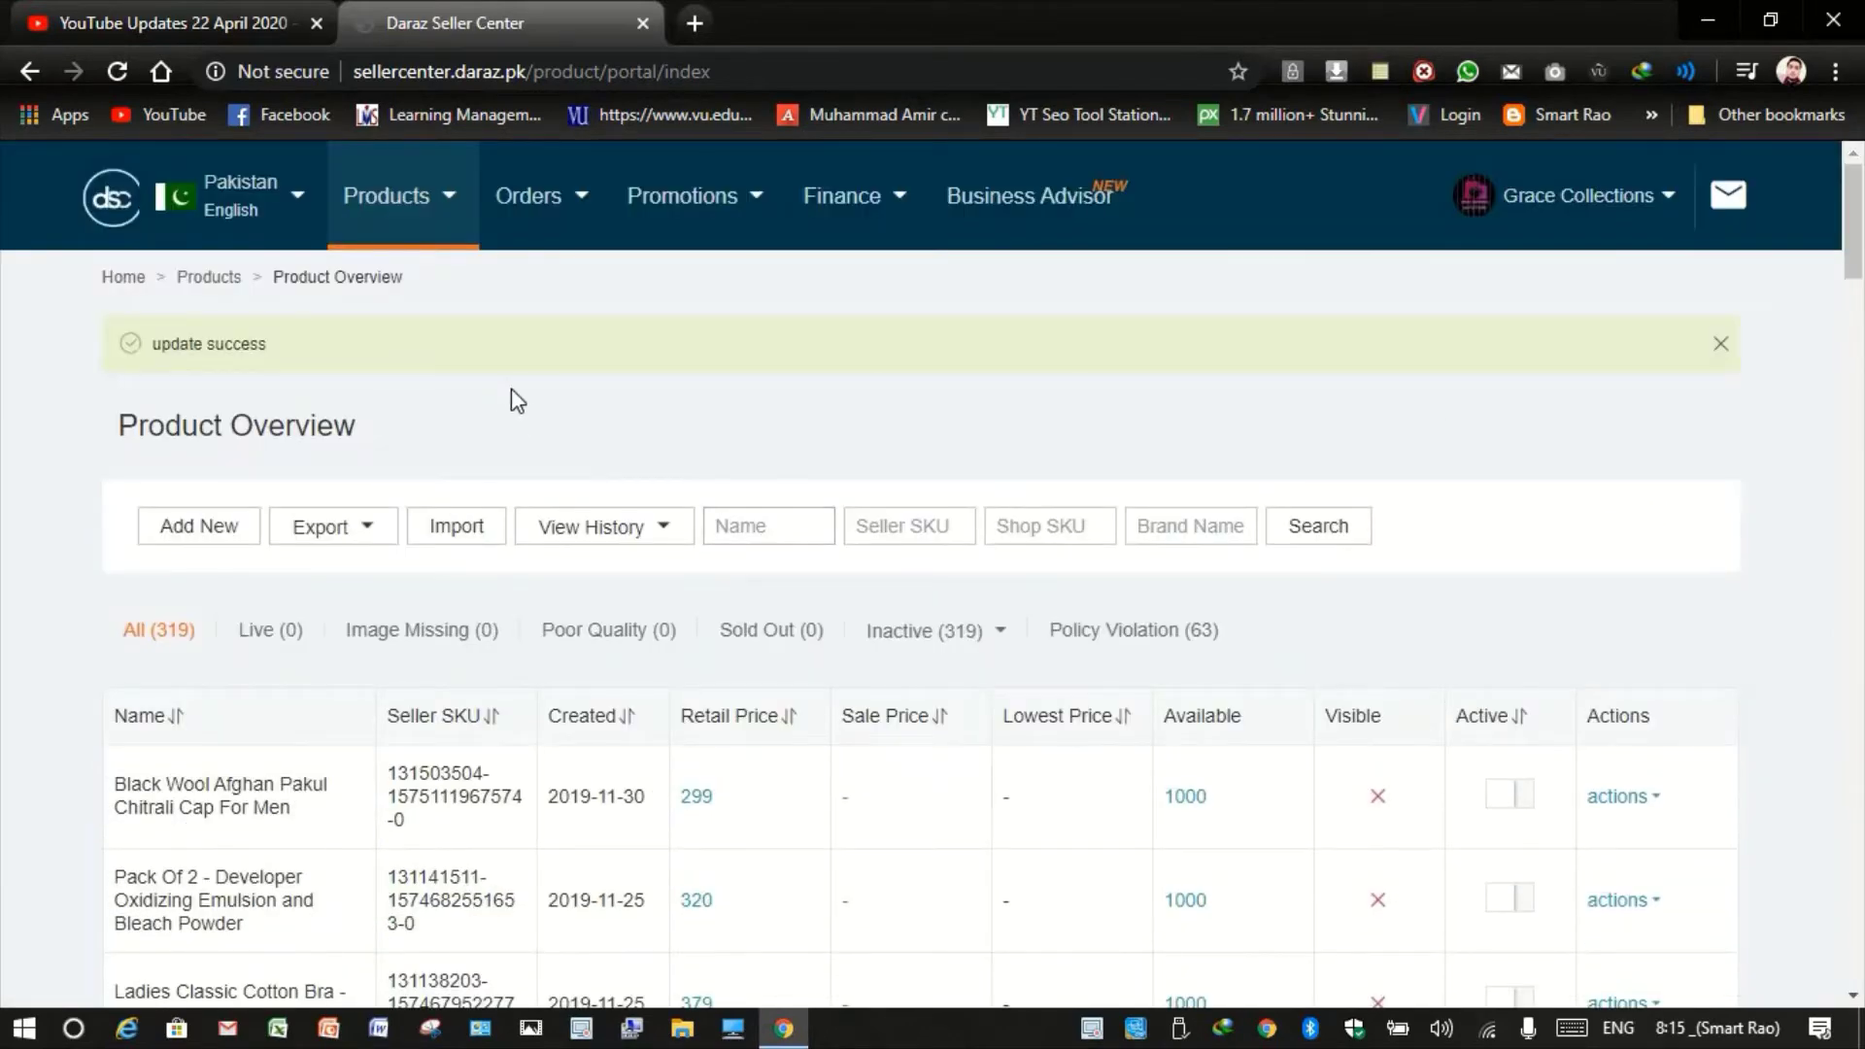
# Start adding a product named soap in the suggested category Health & Beauty > Men's Care > Bath & Body > Body Soap & Shower Gel.
pyautogui.click(451, 226)
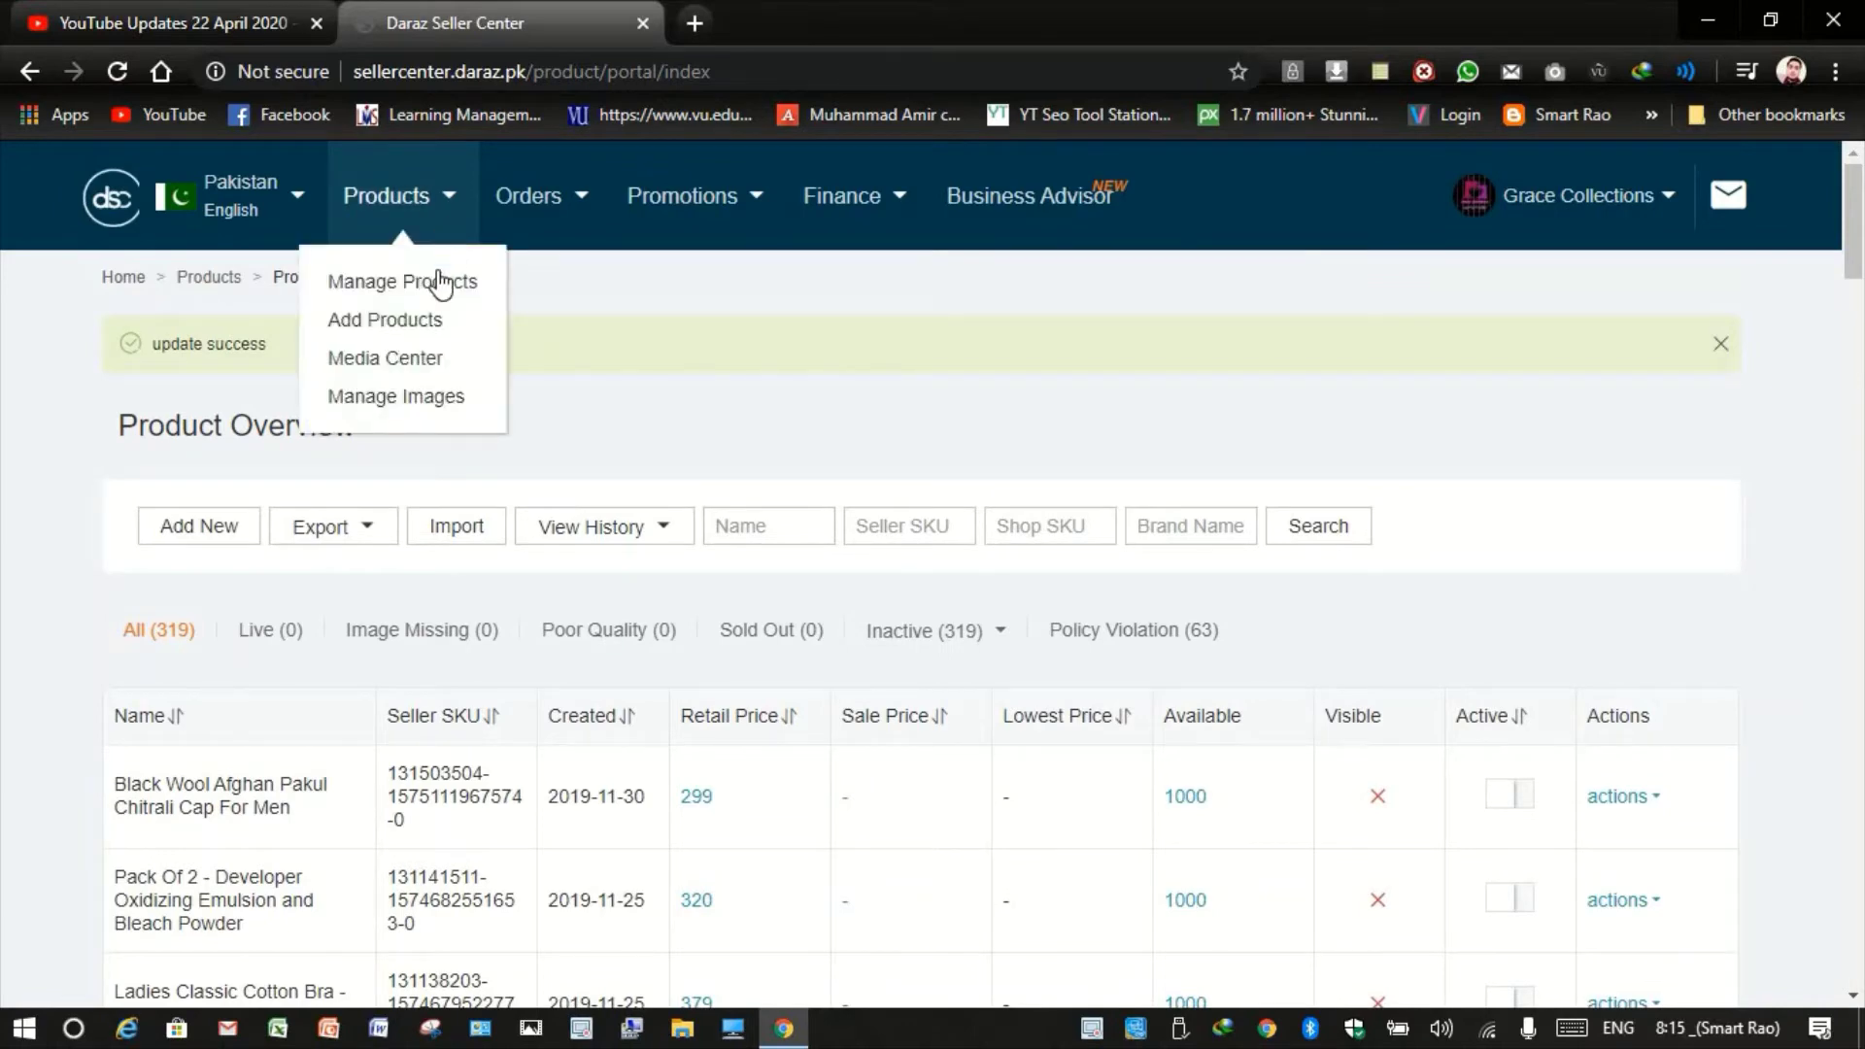
pyautogui.click(422, 330)
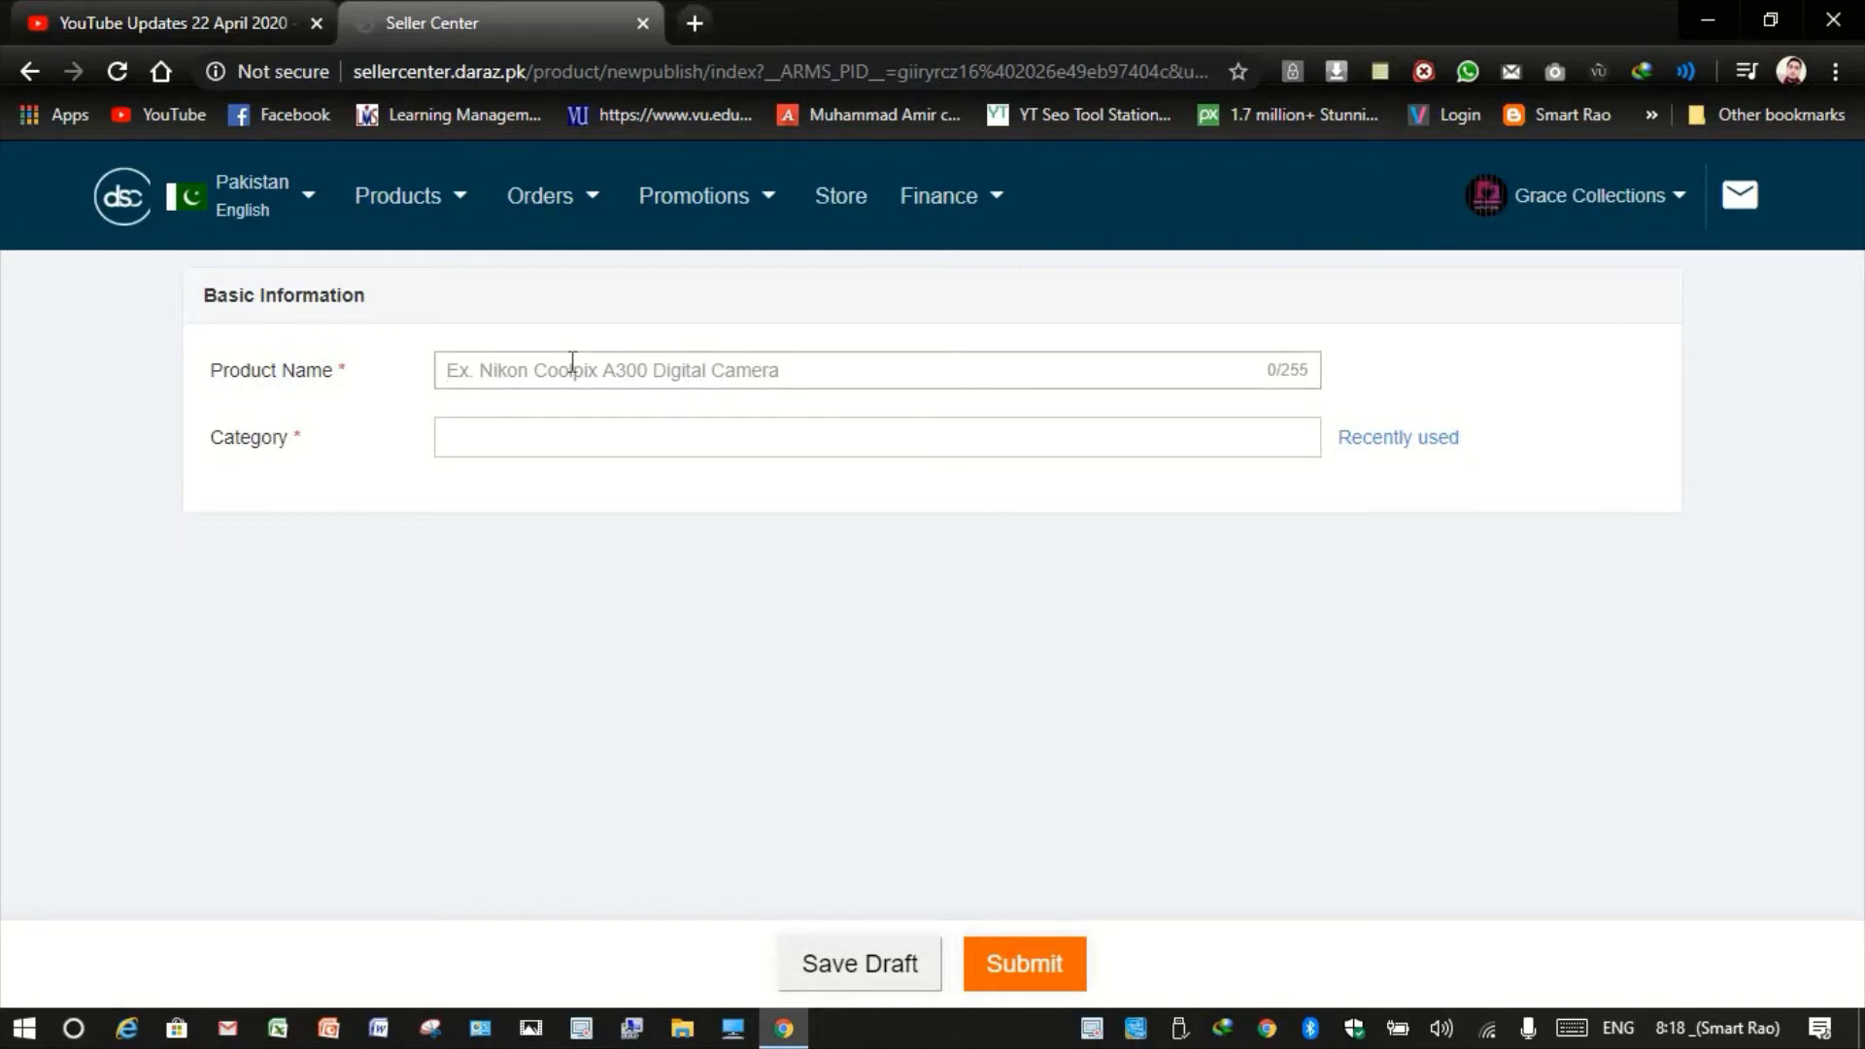
pyautogui.write('soap')
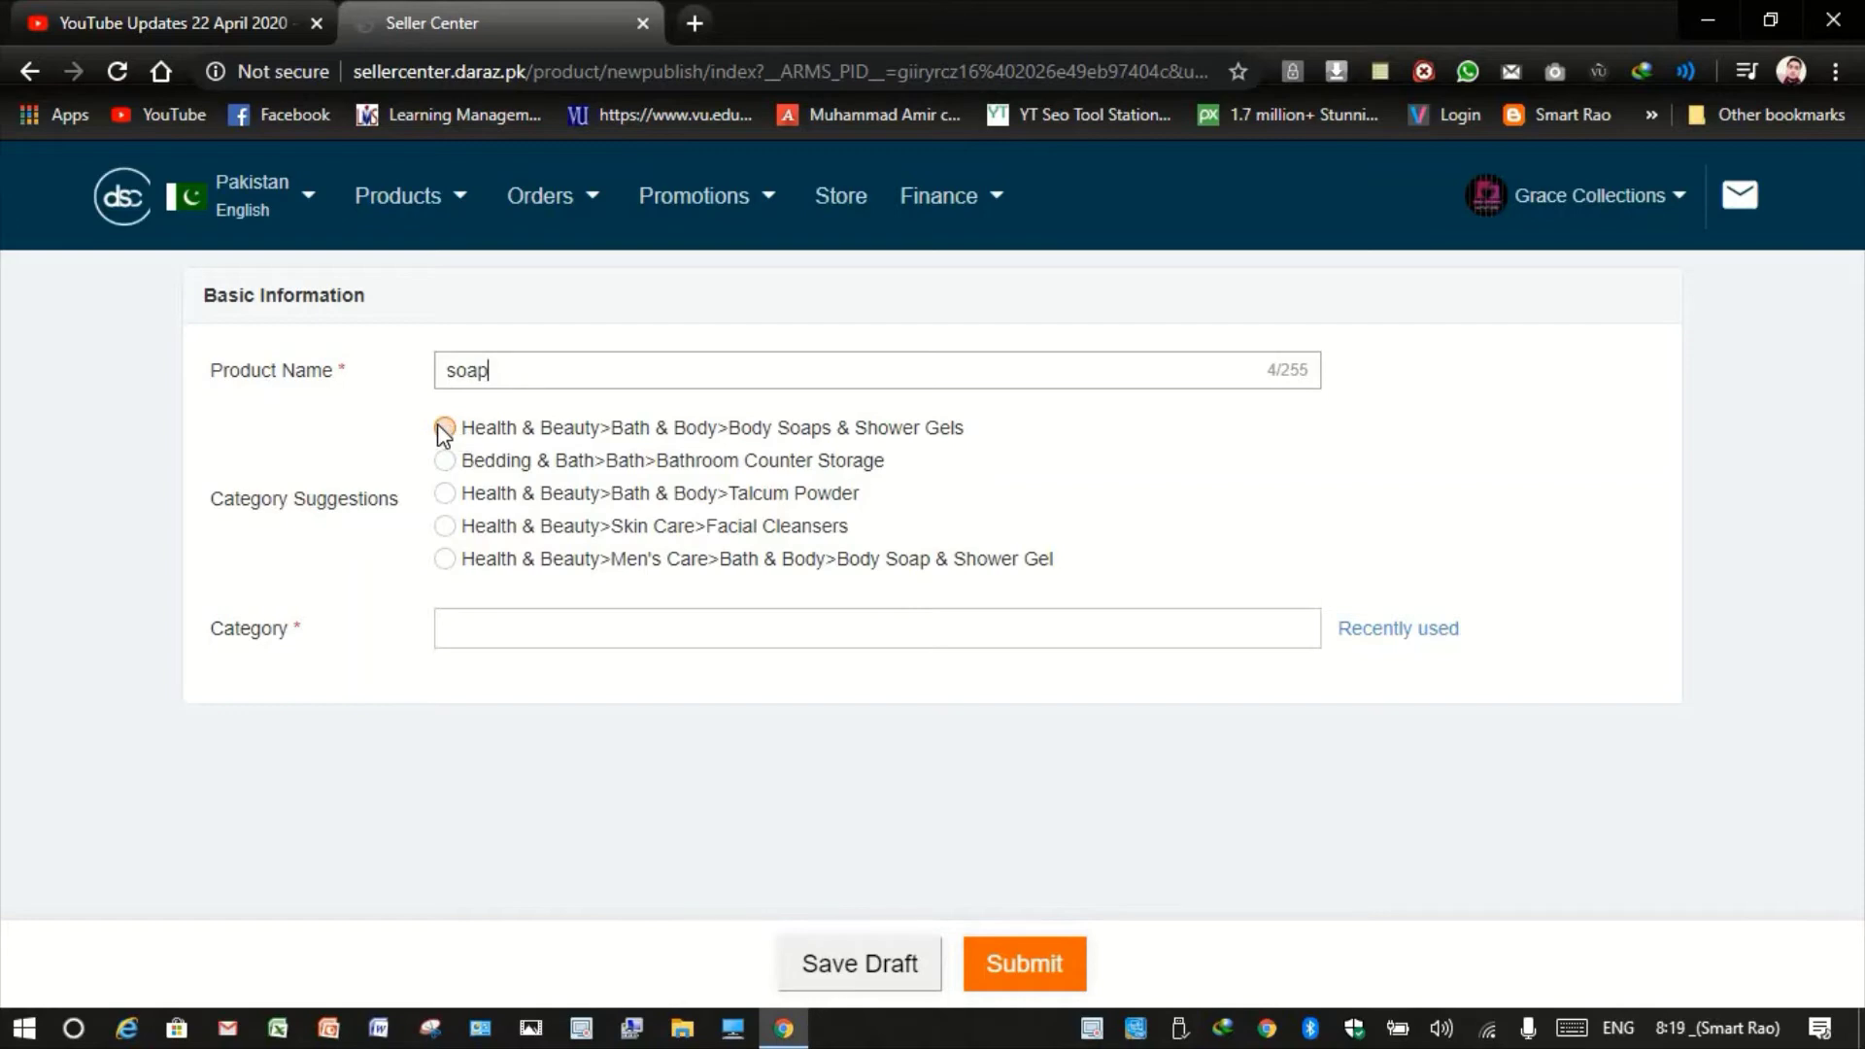
pyautogui.click(443, 562)
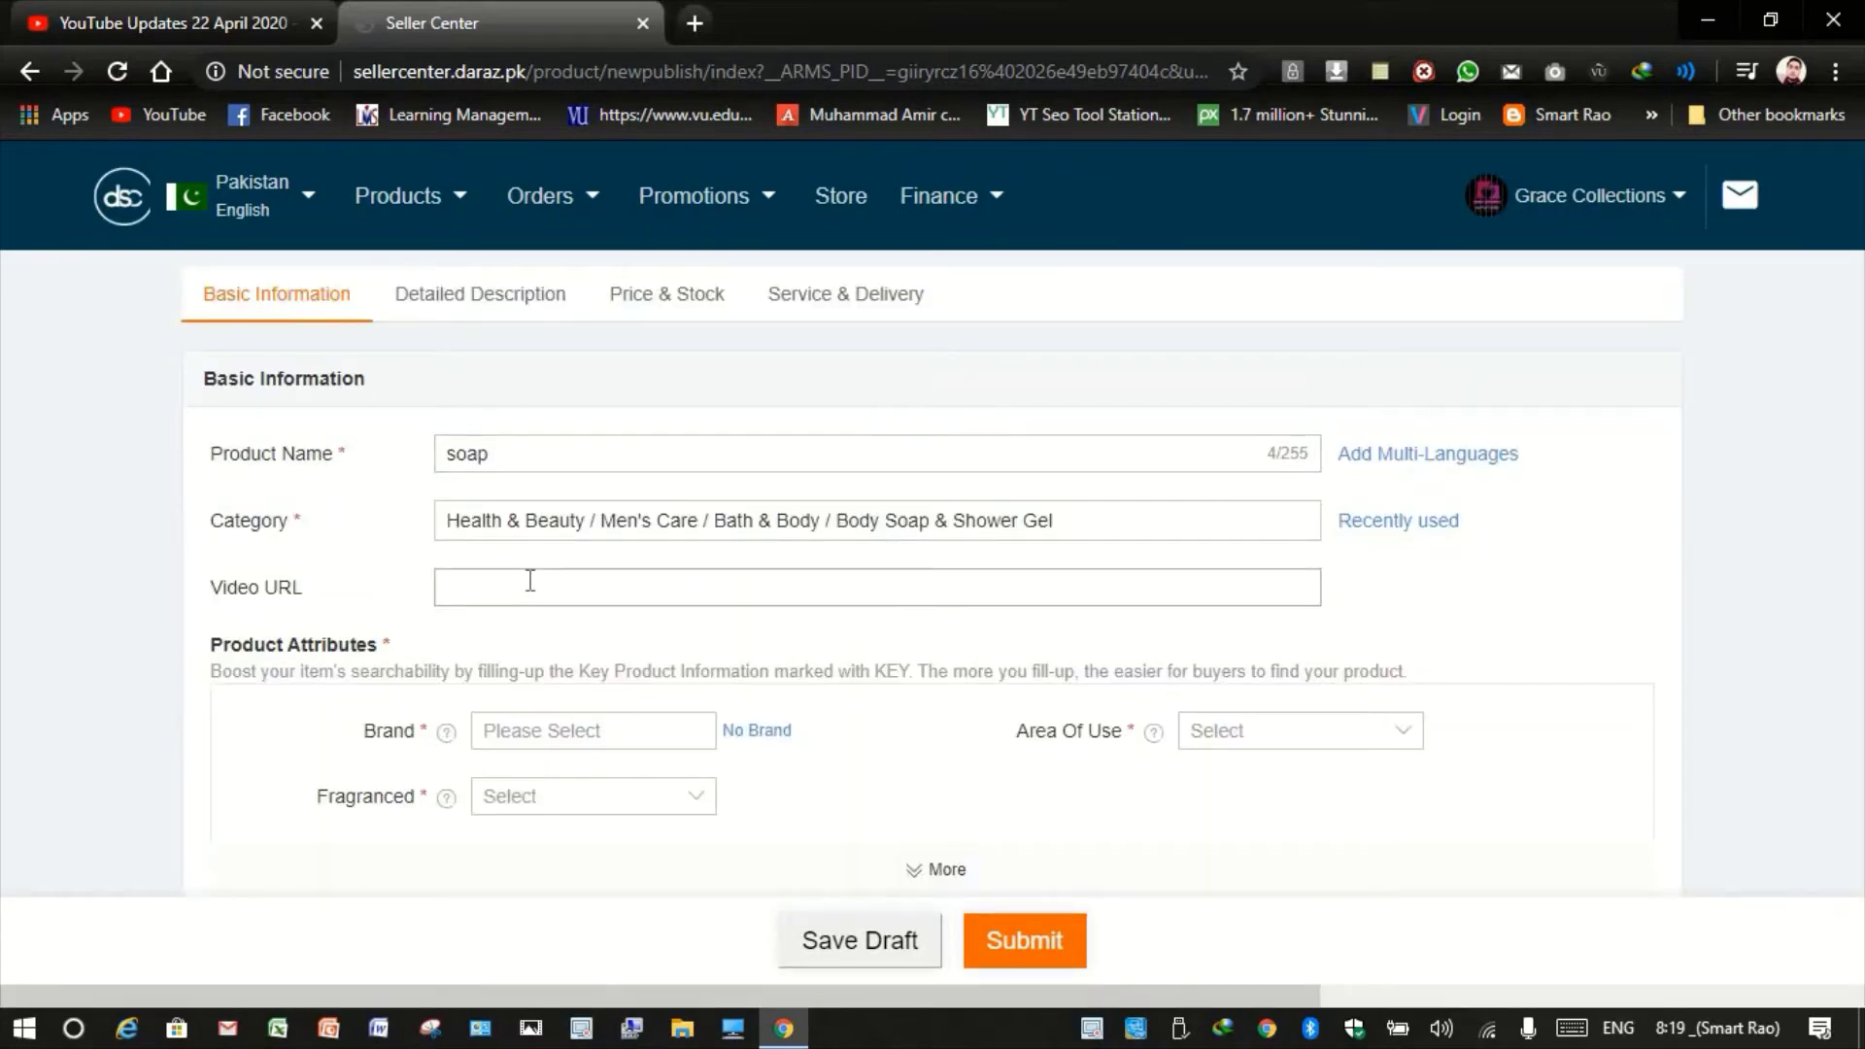
# Open the new brand request page from the Brand attribute's help, and close it again.
pyautogui.scroll(-1, 531, 580)
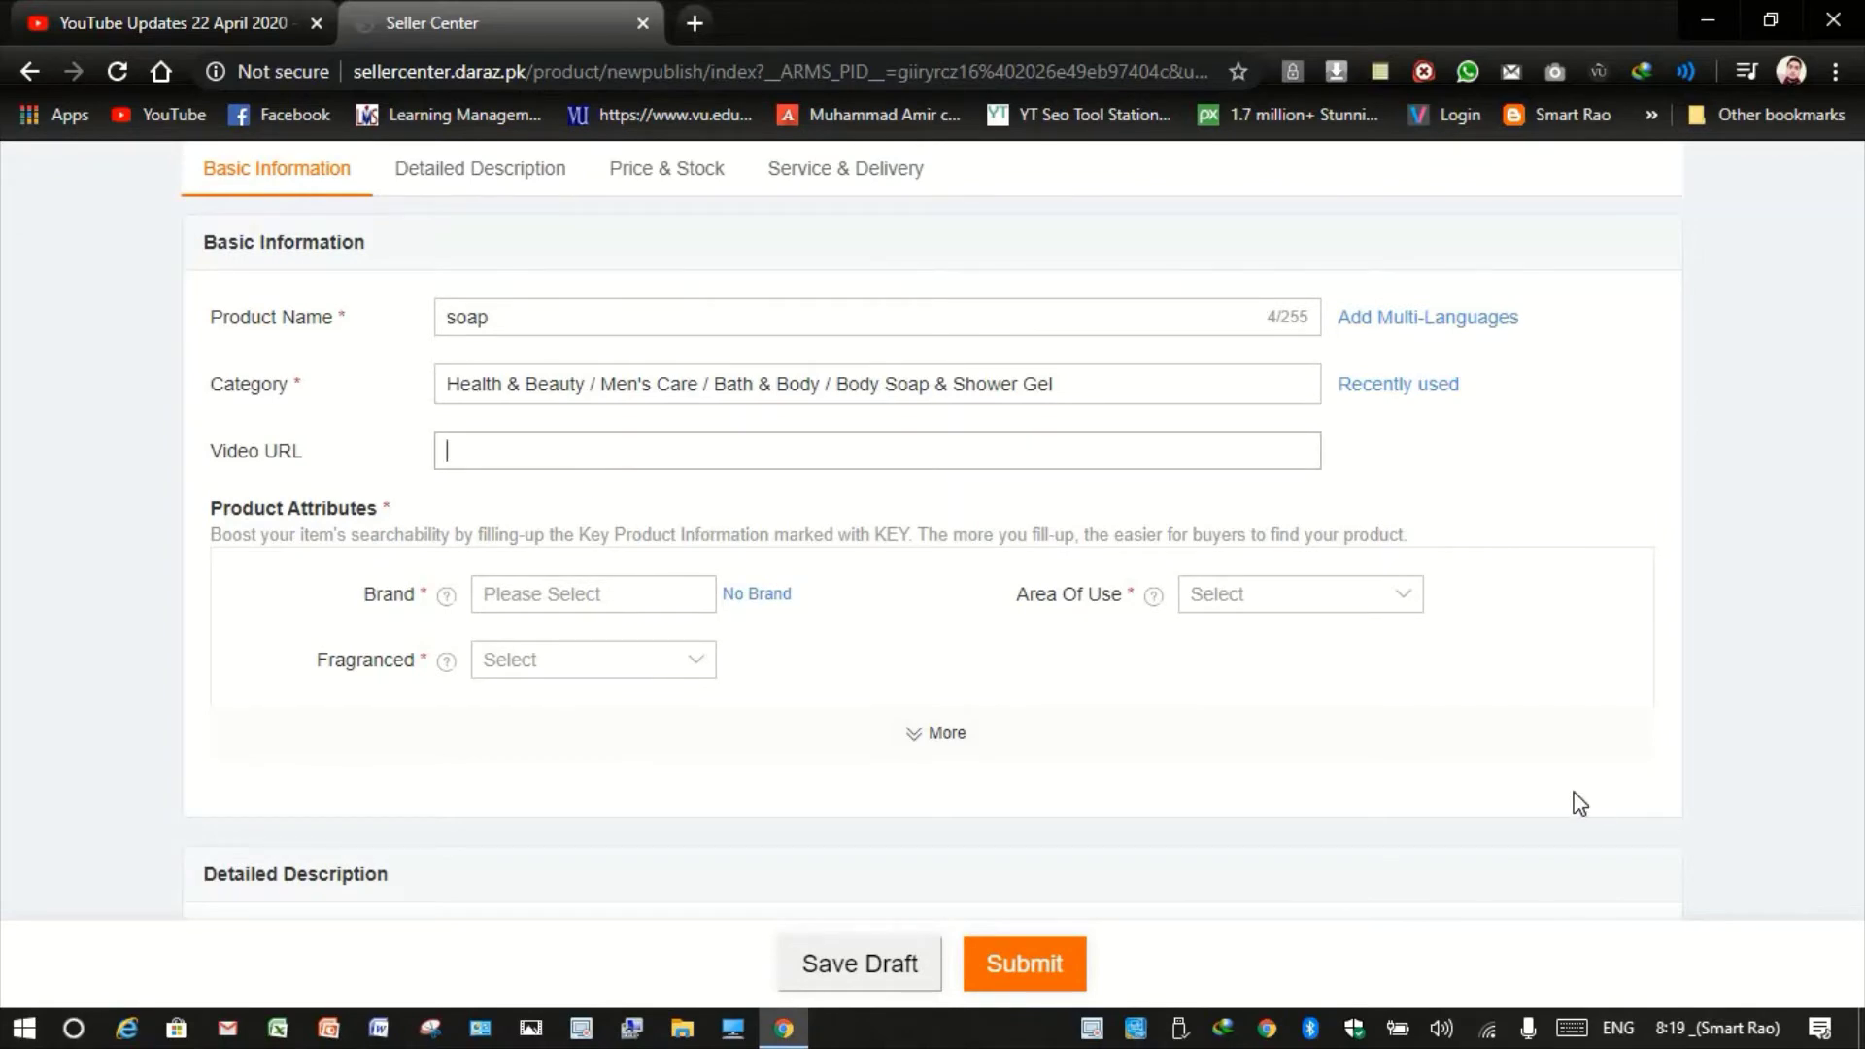
pyautogui.click(552, 596)
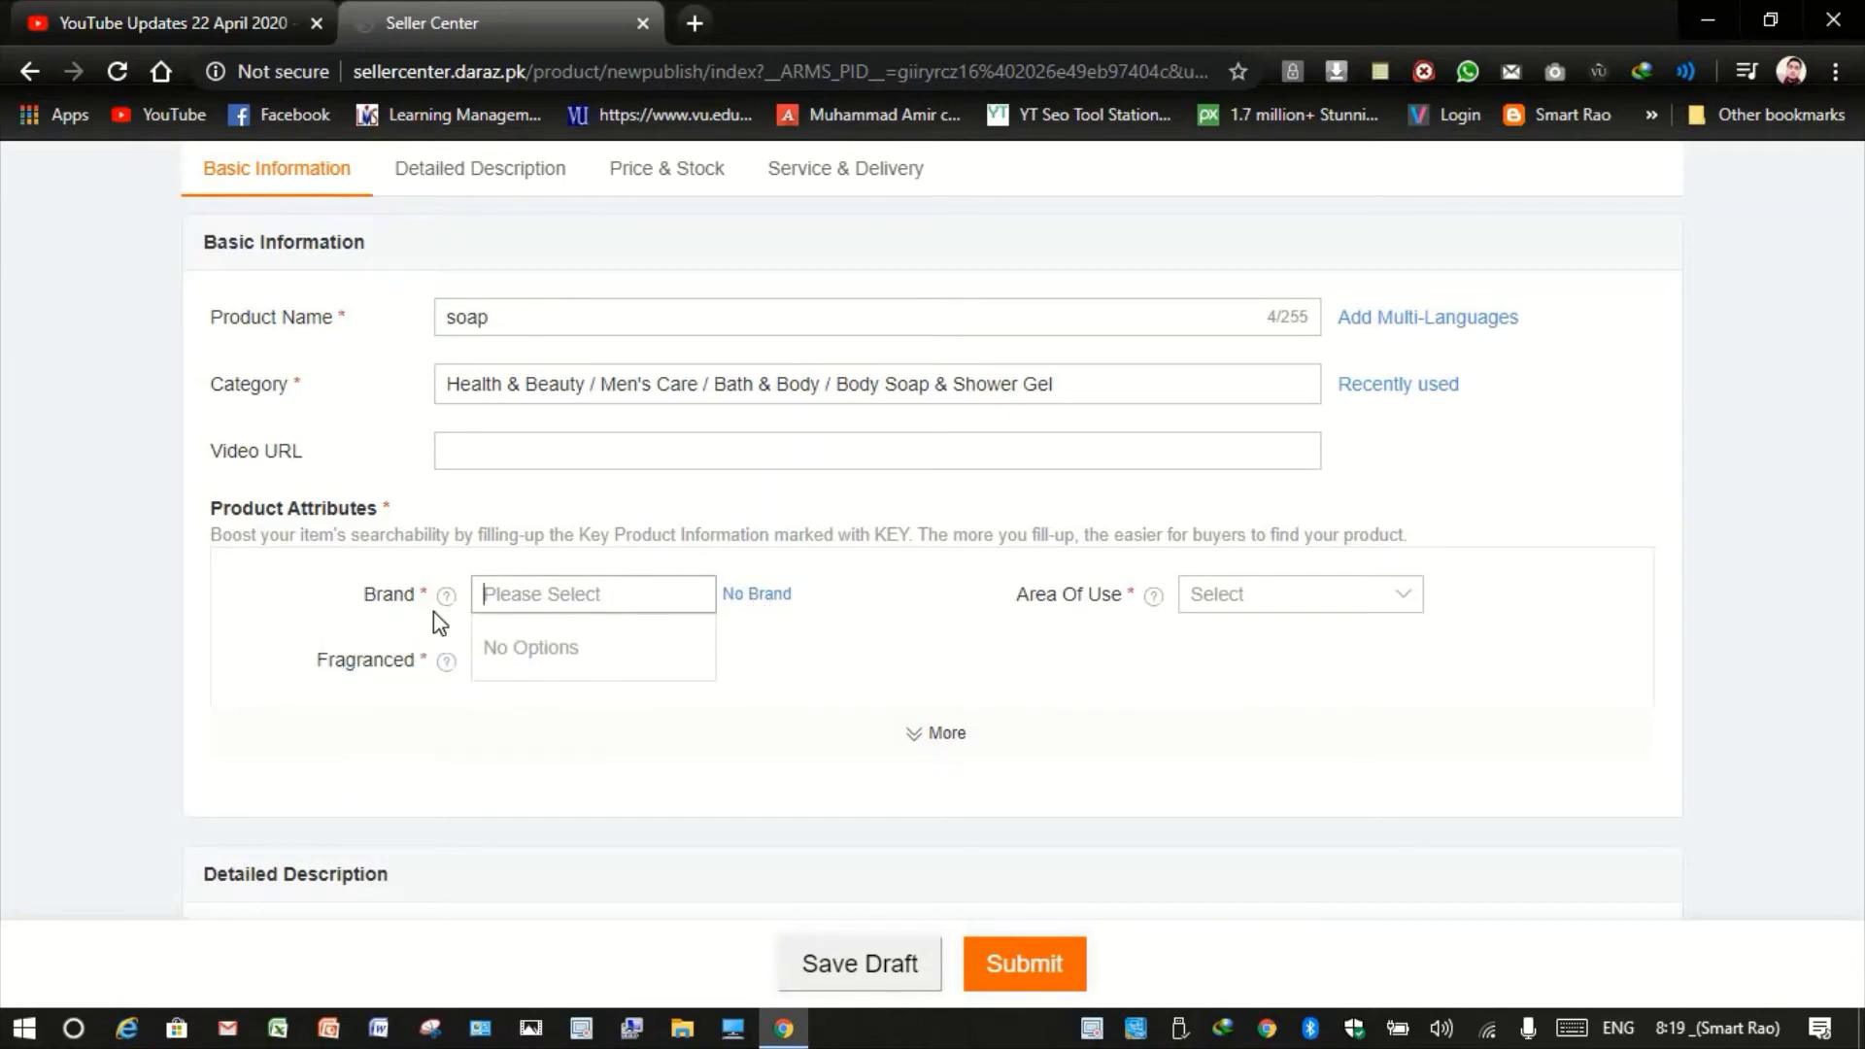
pyautogui.moveTo(447, 603)
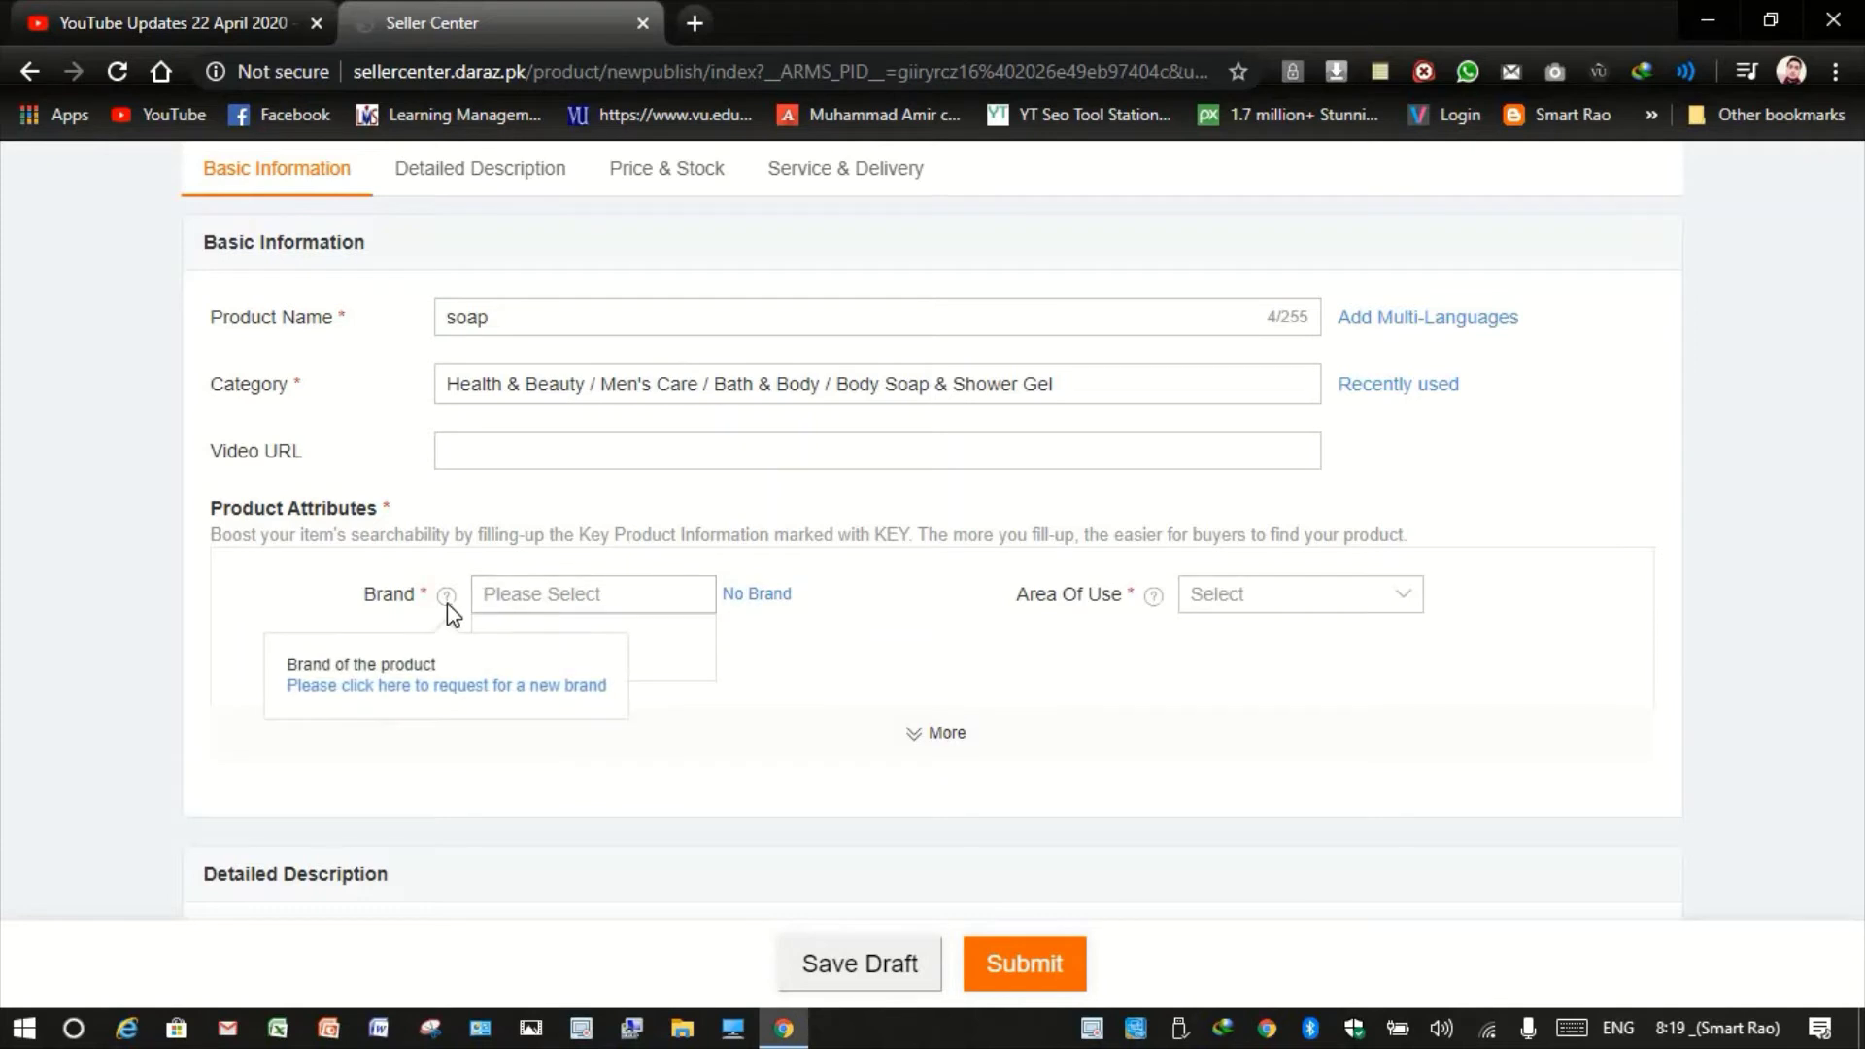
pyautogui.click(454, 686)
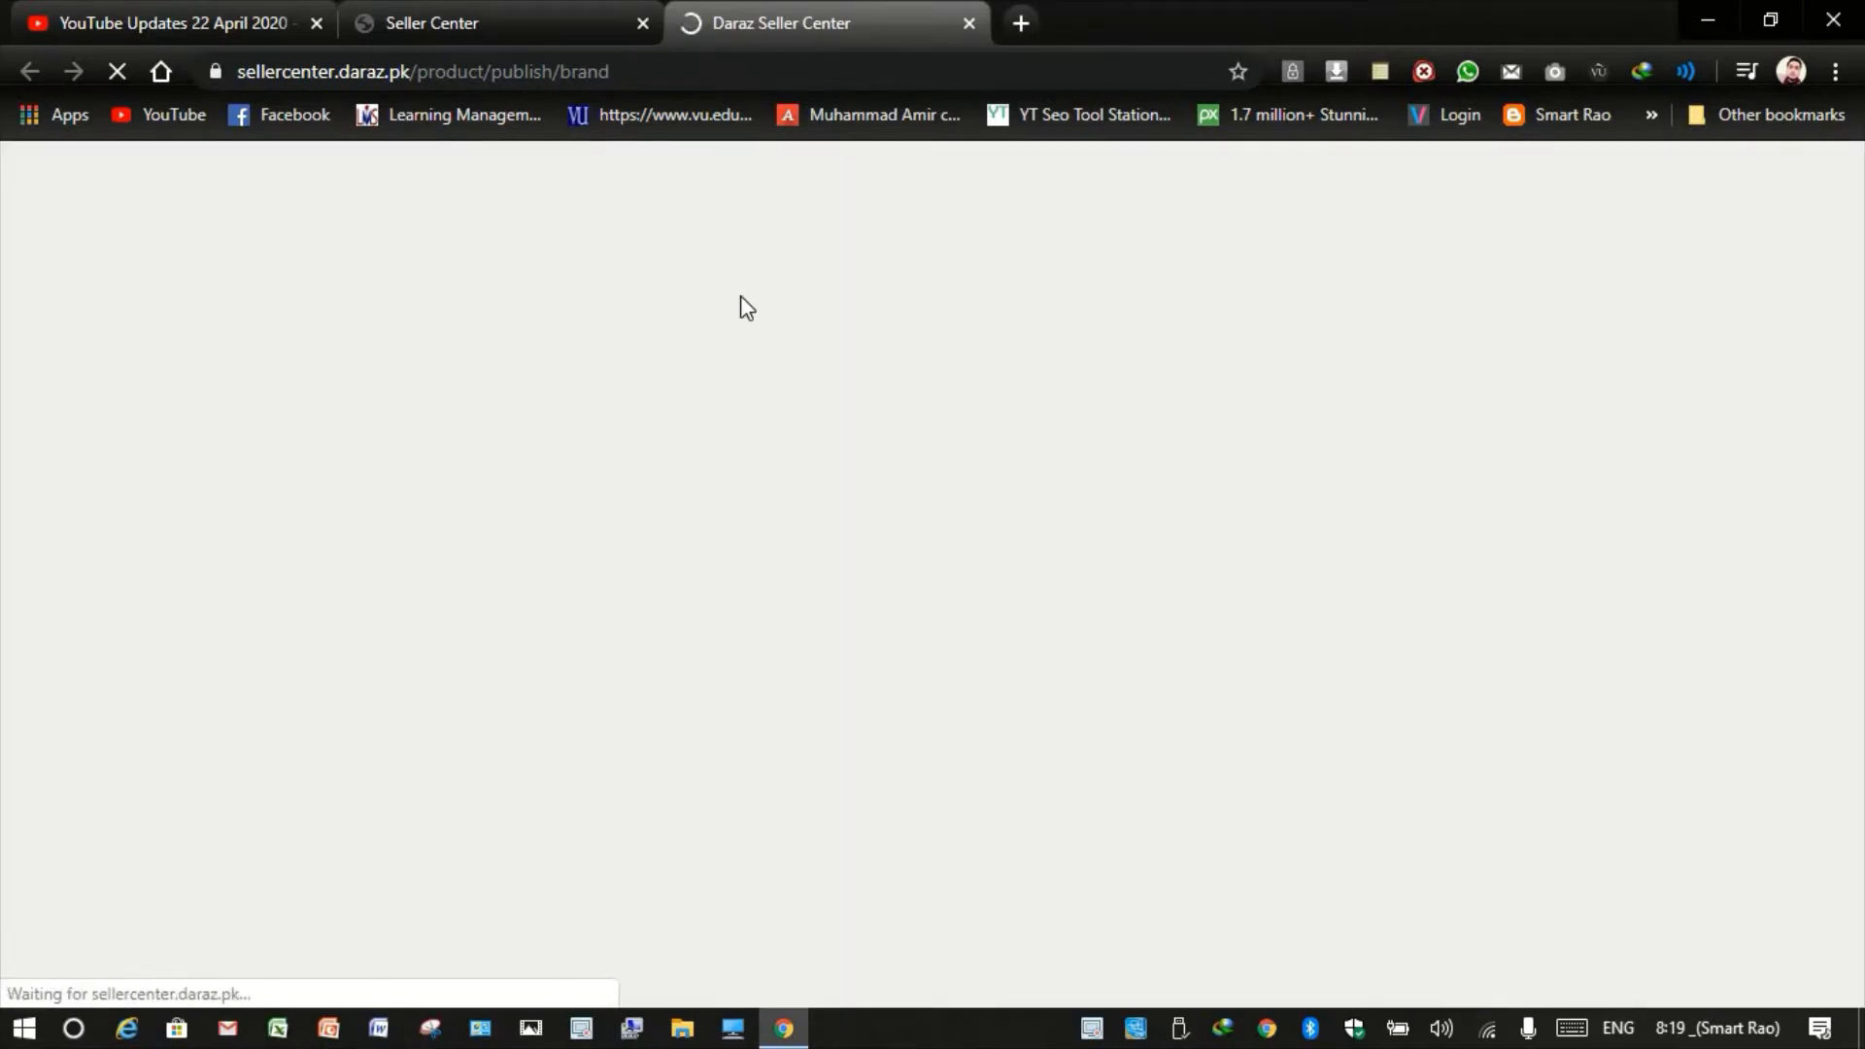
pyautogui.click(967, 21)
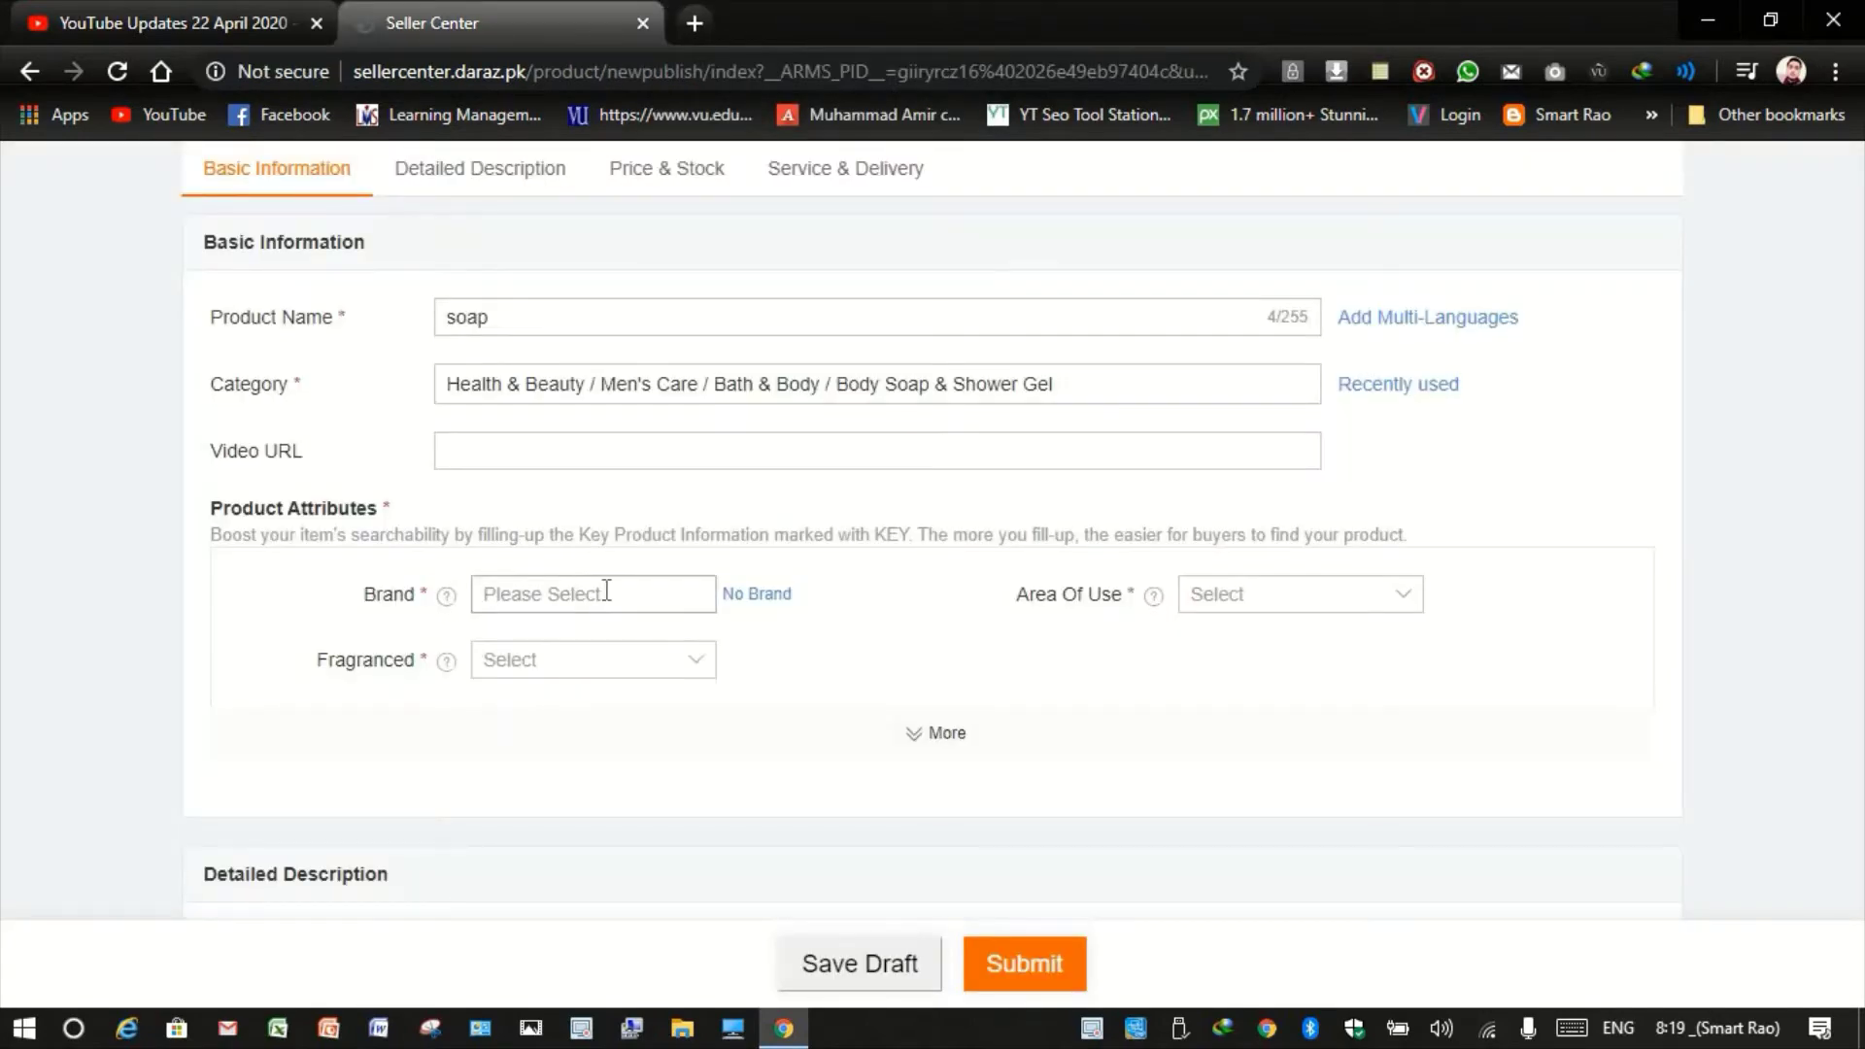
# Try No Brand for the Brand attribute, and replace it with Grace_Collections.
pyautogui.click(754, 596)
pyautogui.click(585, 594)
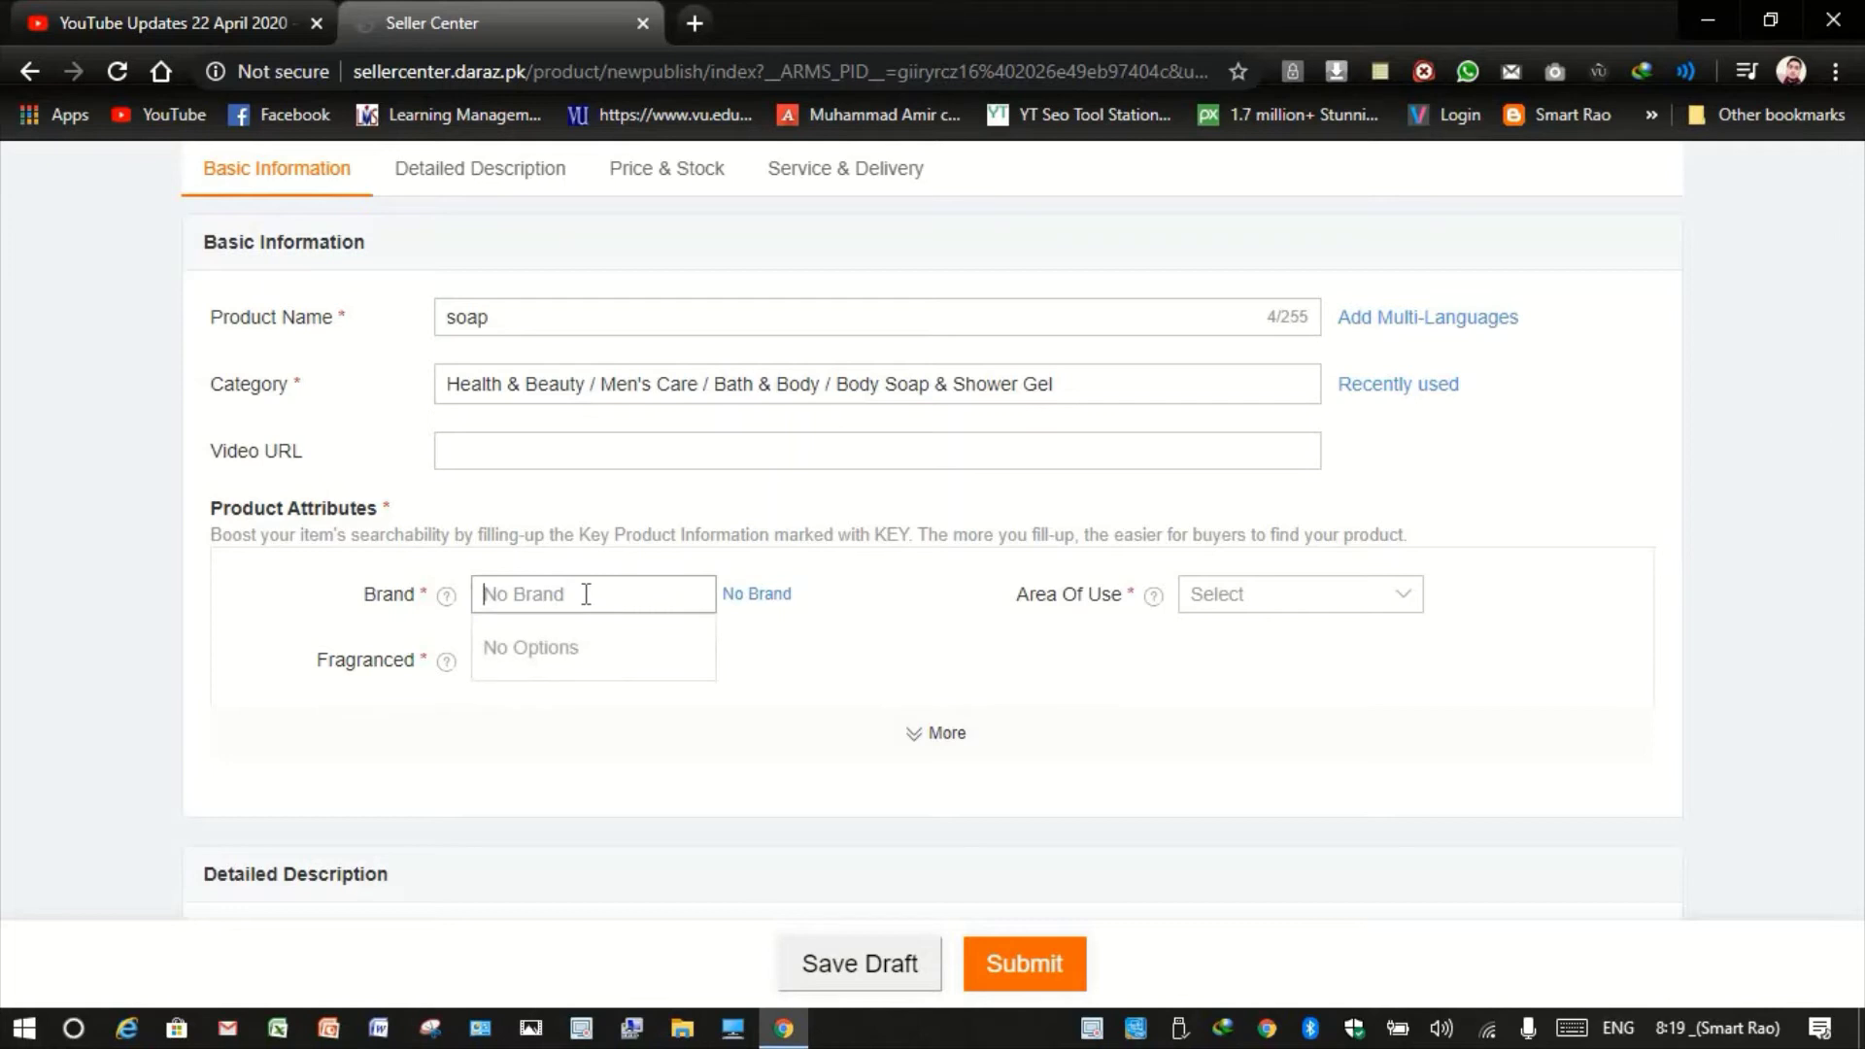
pyautogui.write('grace')
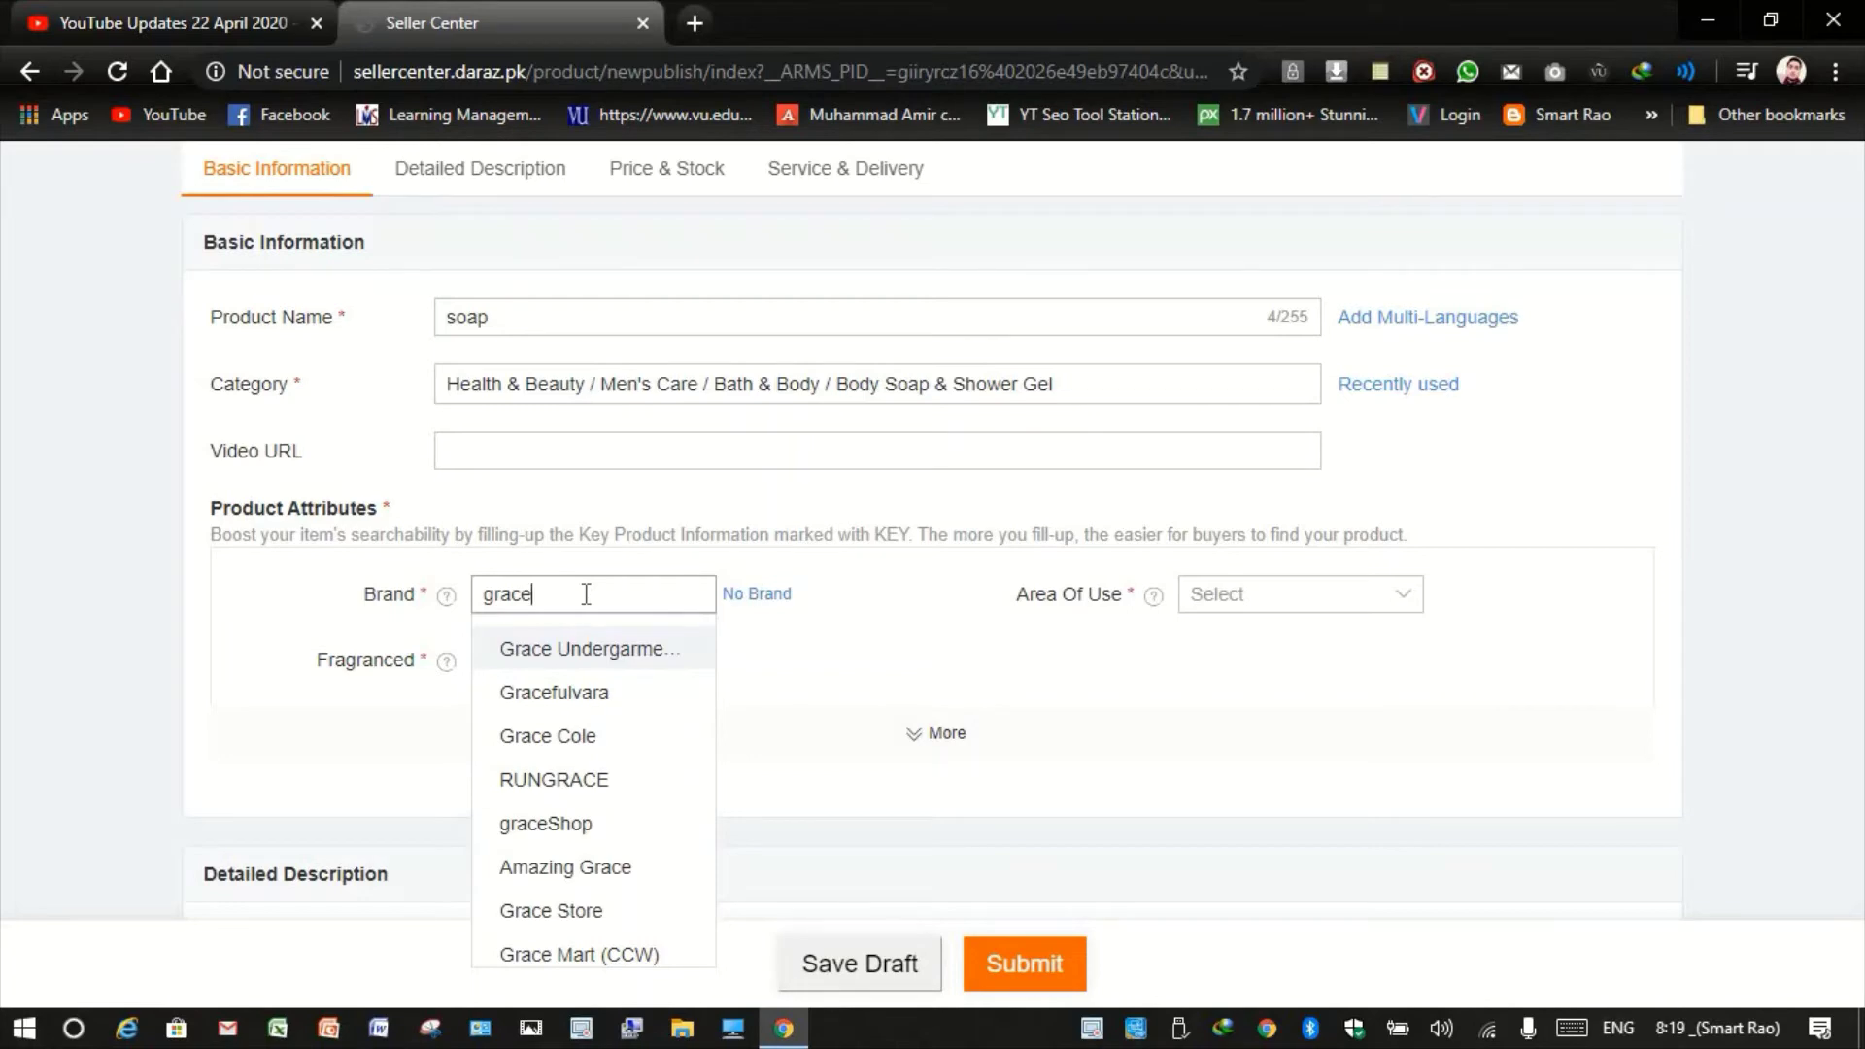
pyautogui.write('_')
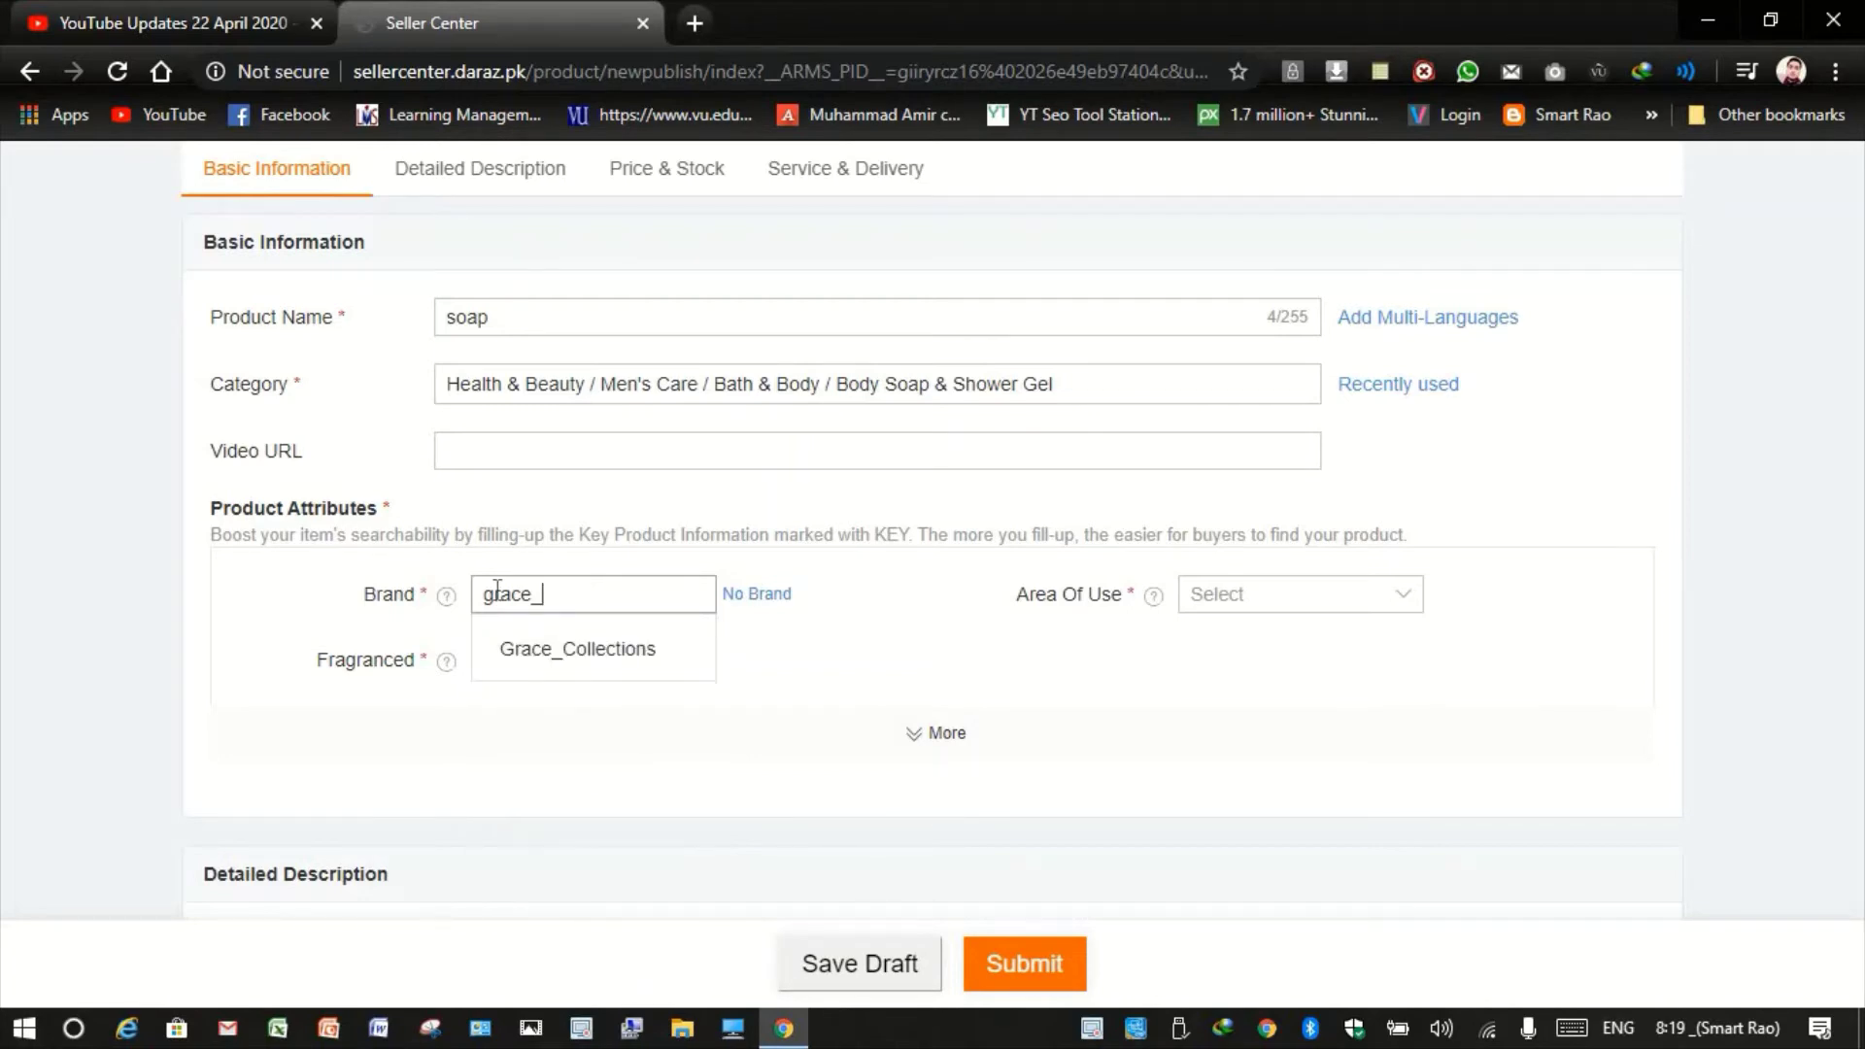
pyautogui.click(584, 664)
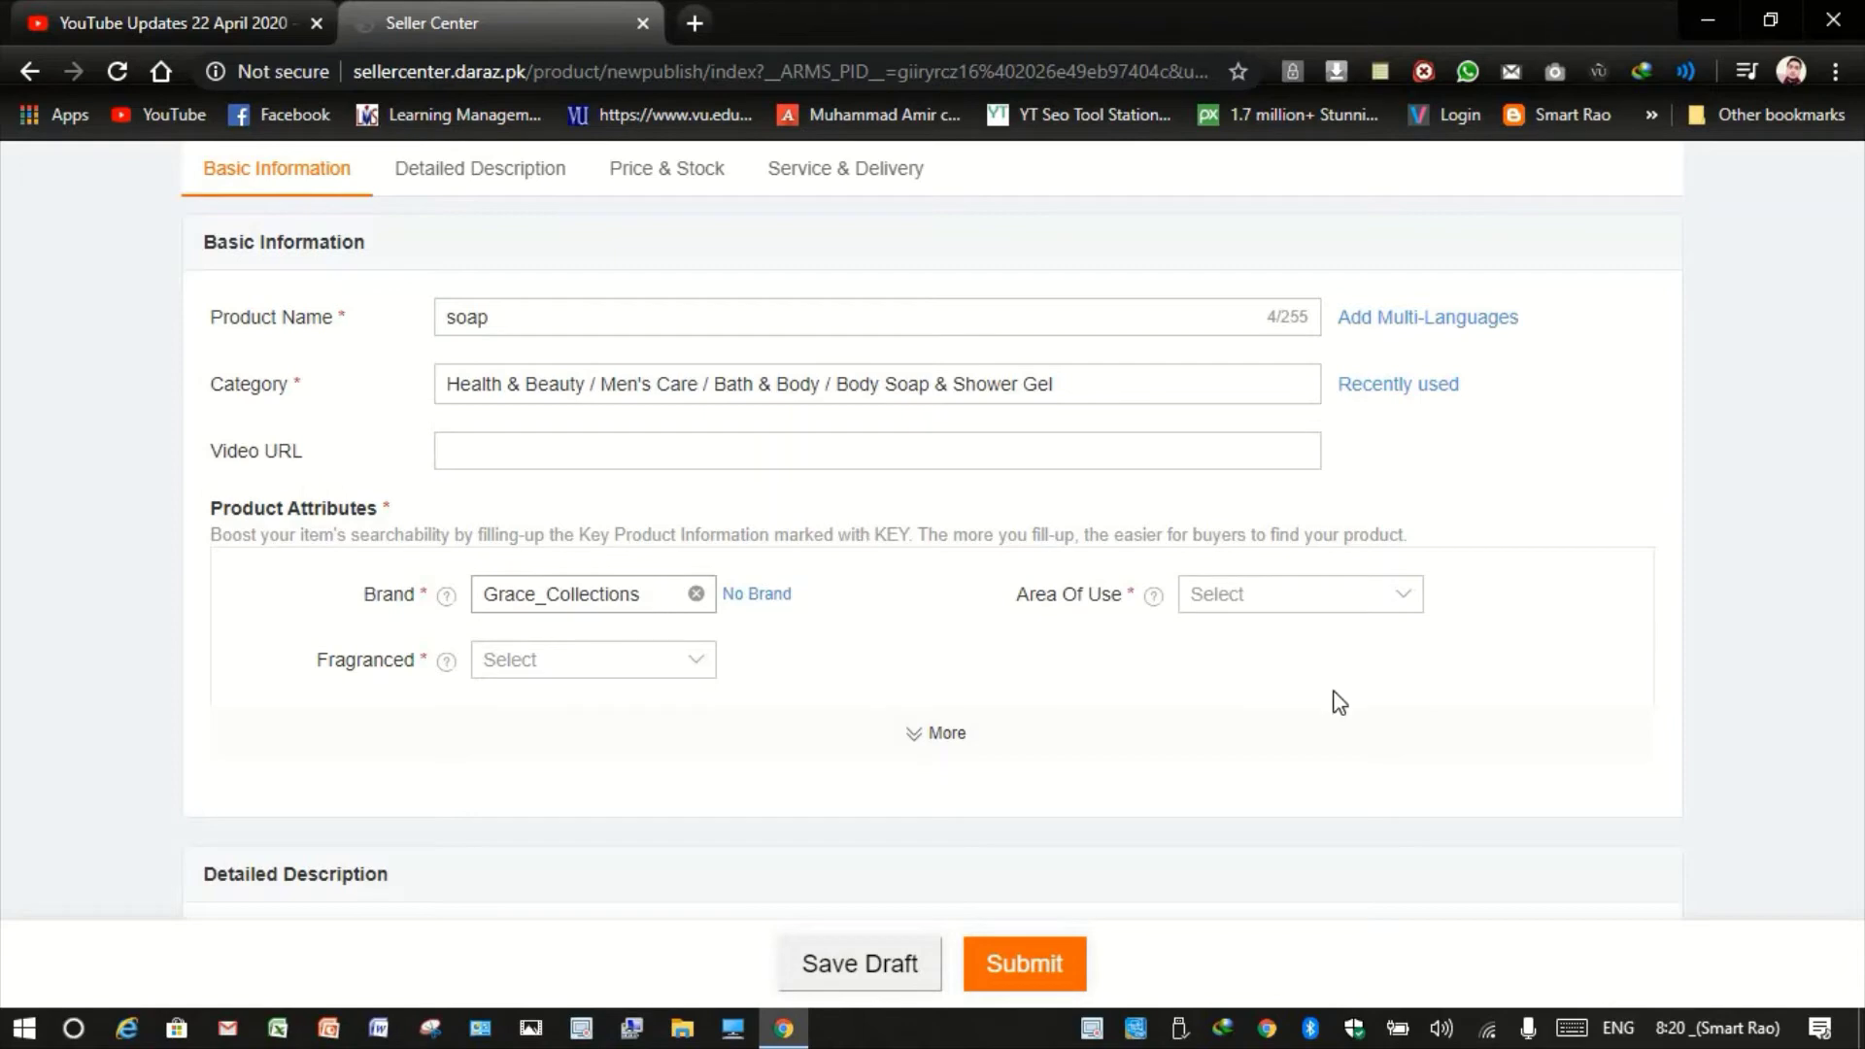
# Set the soap's Area Of Use to Body and Fragranced to Yes.
pyautogui.click(1331, 604)
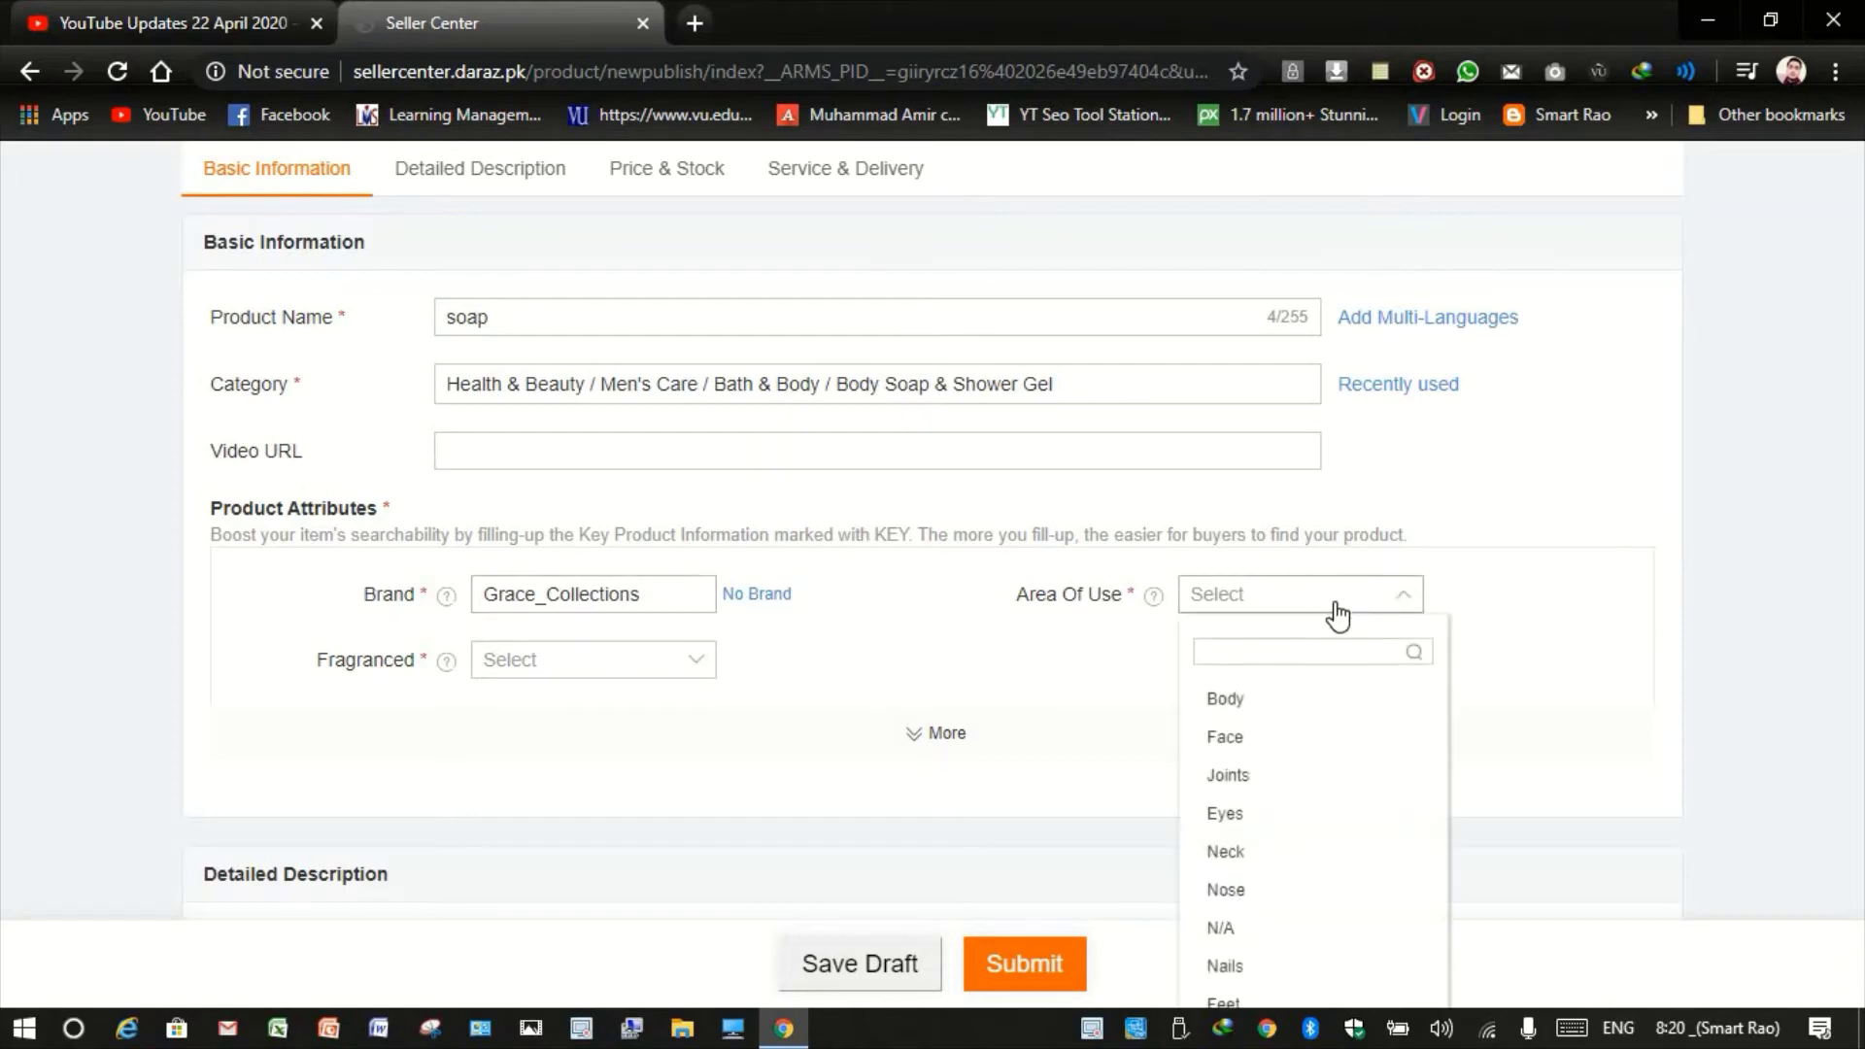
pyautogui.click(1302, 702)
pyautogui.click(646, 670)
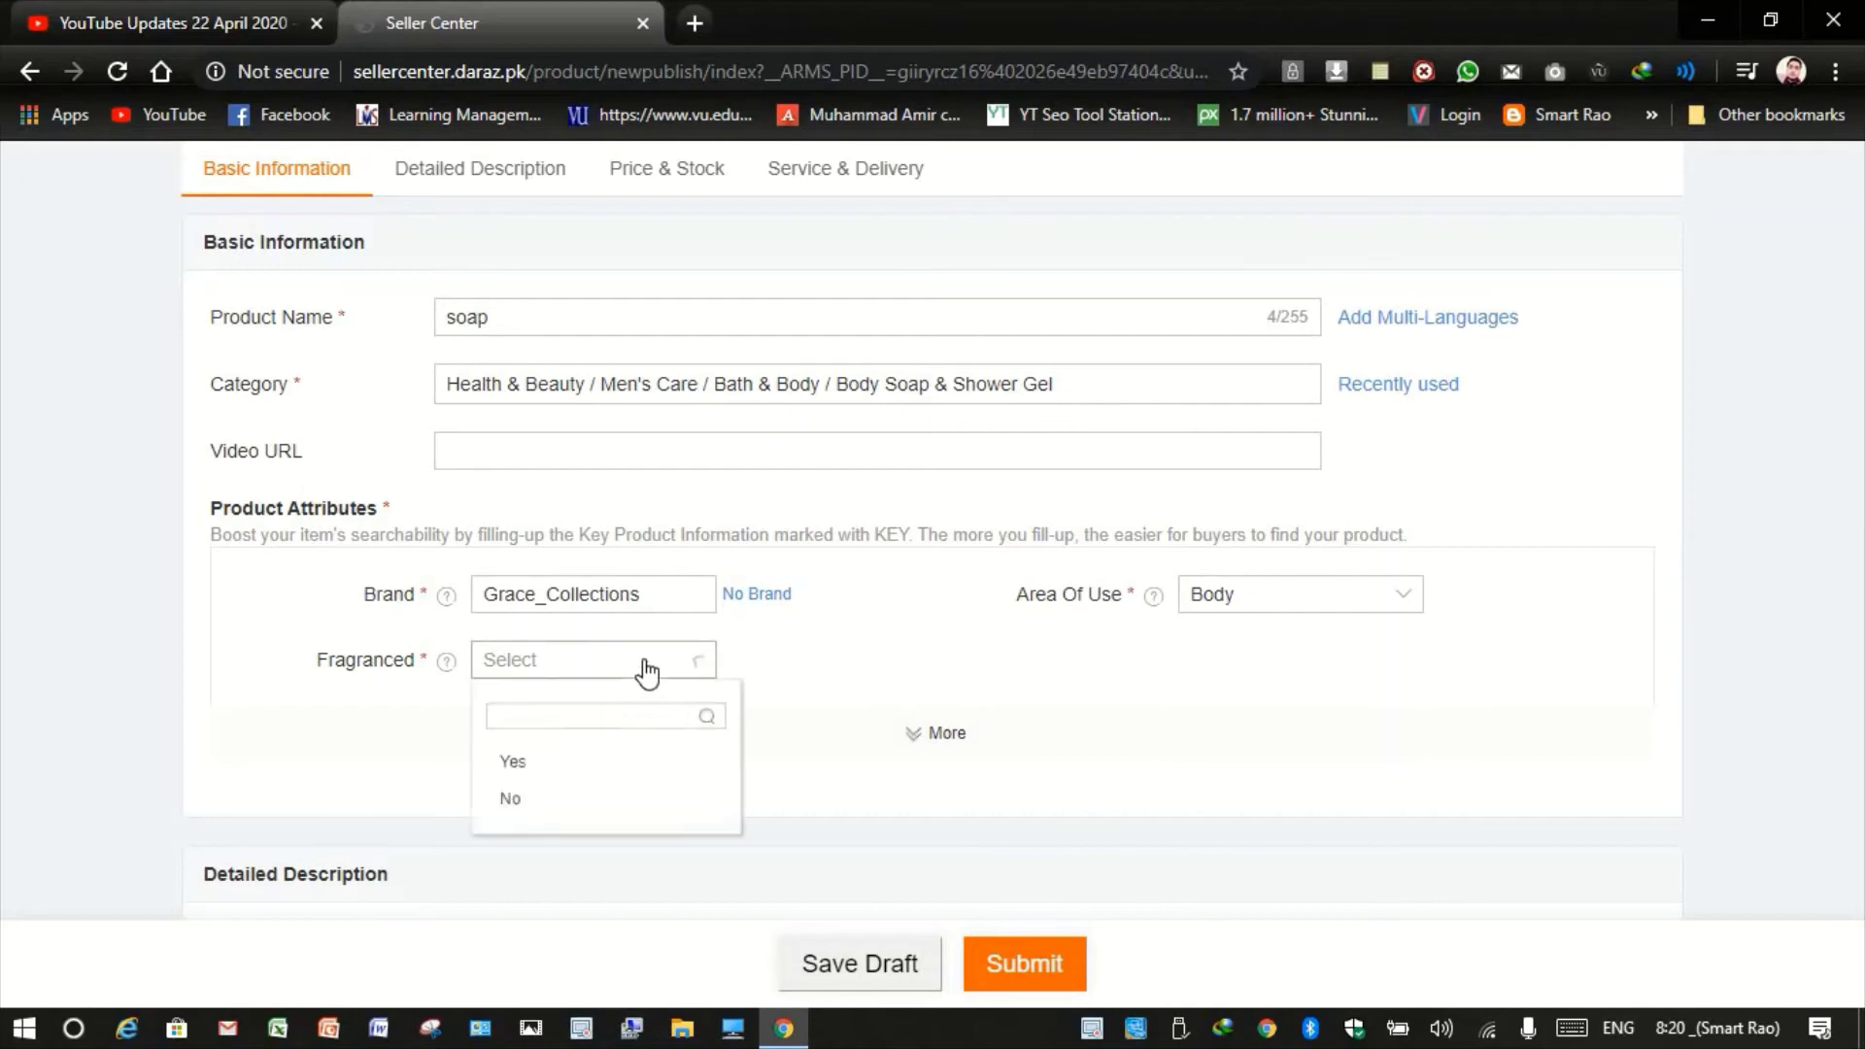
pyautogui.click(600, 768)
# Expand the additional product attributes and look through the optional fields, including the Pack Type choices, down to the detailed description.
pyautogui.scroll(-1, 1149, 774)
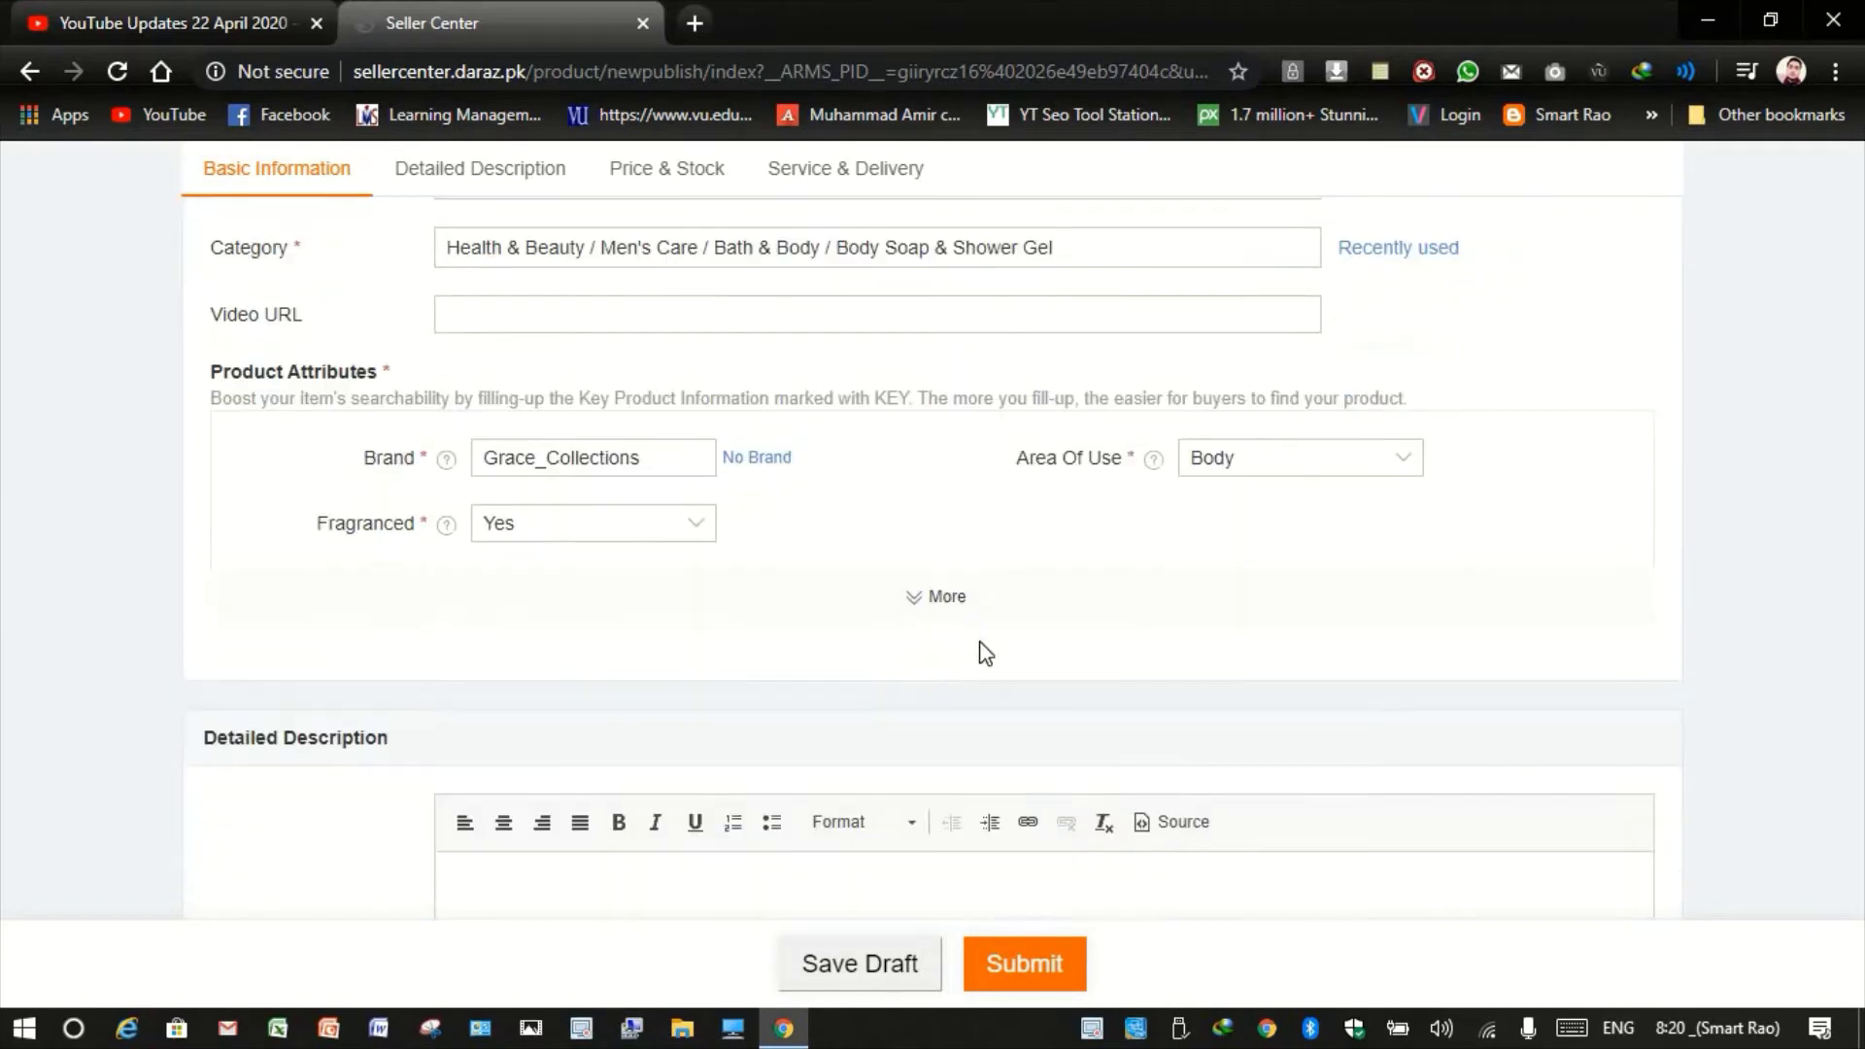
pyautogui.click(934, 596)
pyautogui.scroll(-1, 1088, 620)
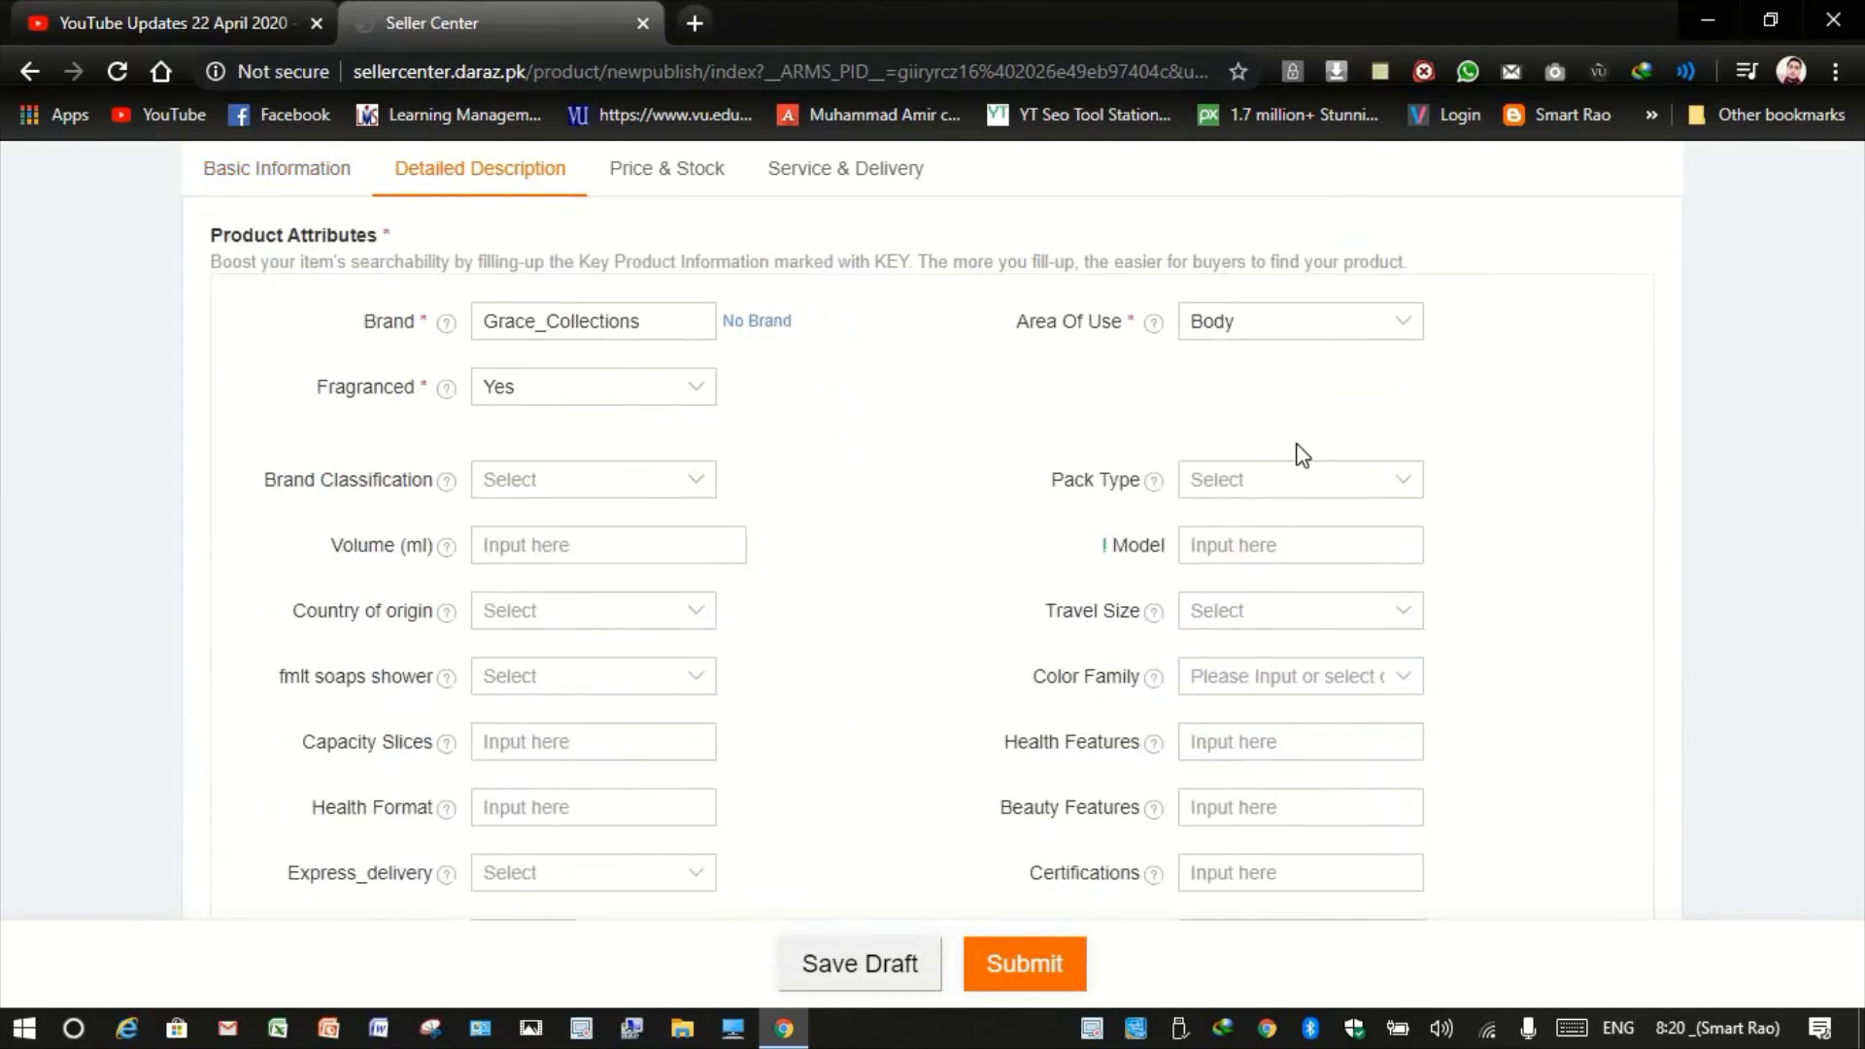
pyautogui.click(1292, 483)
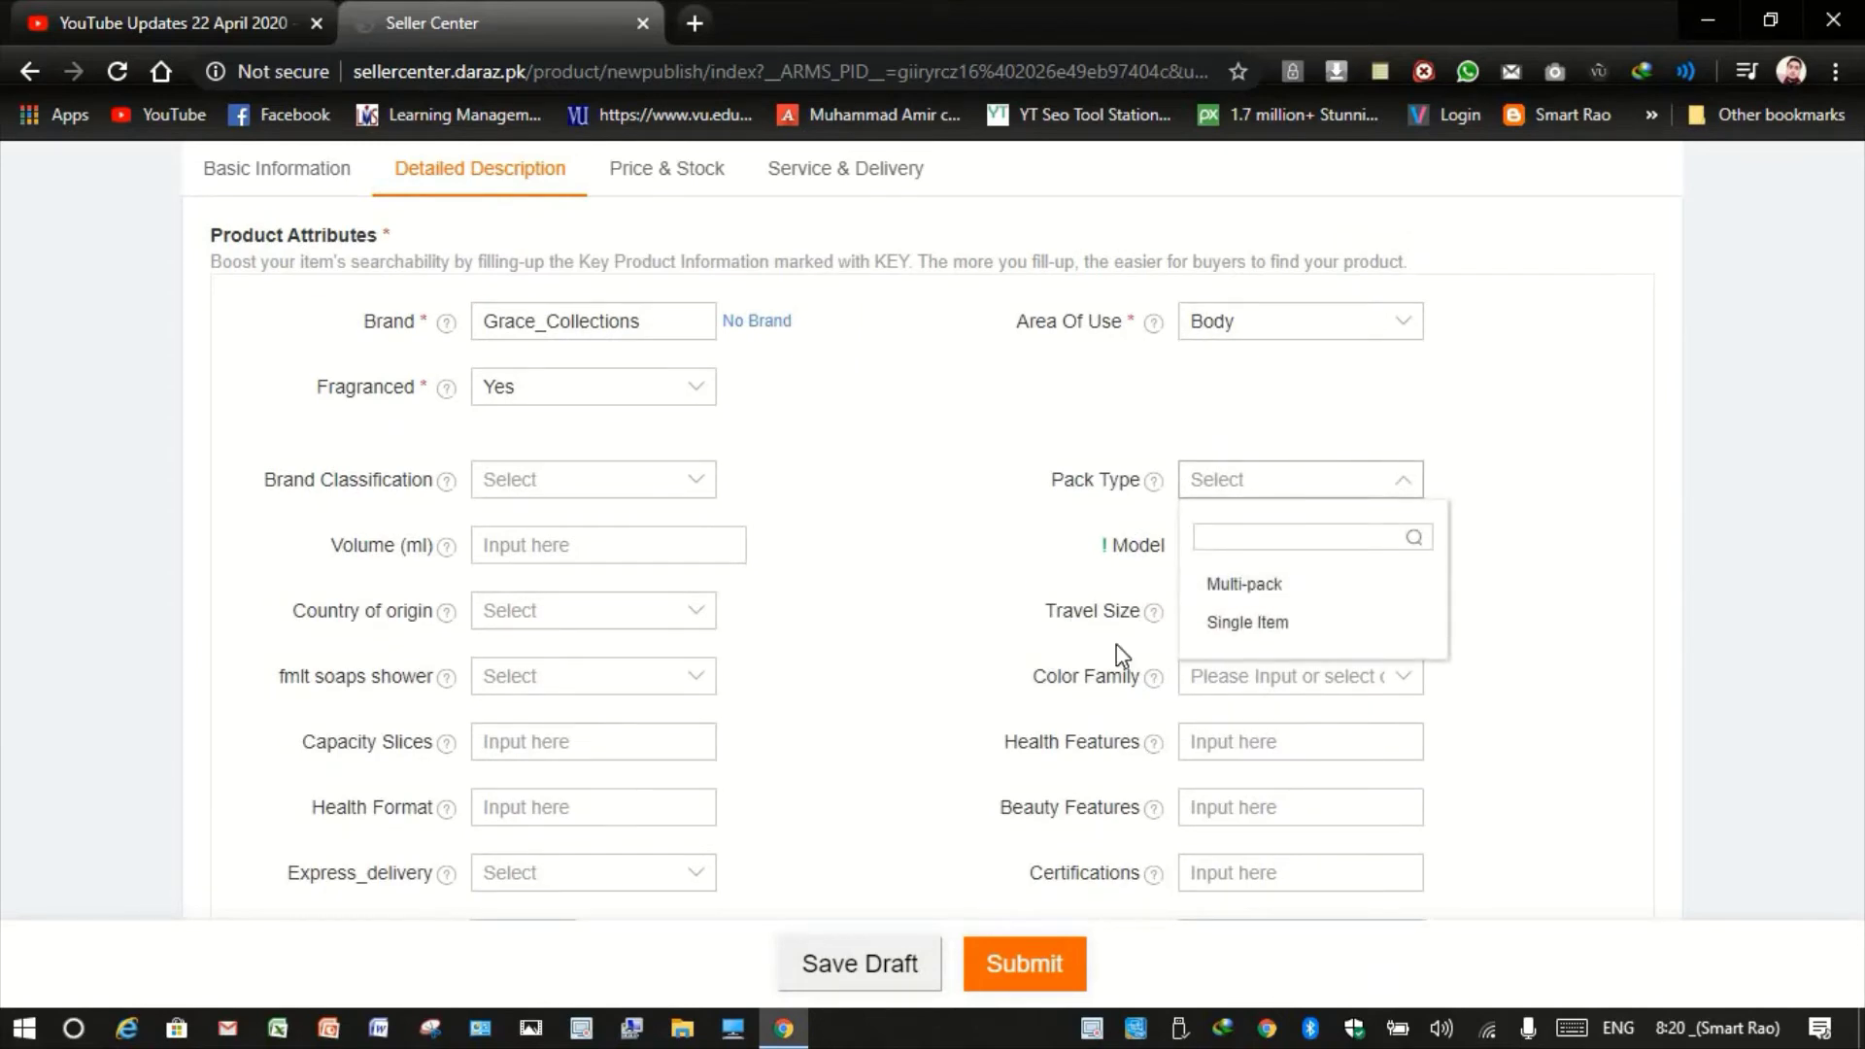
pyautogui.click(1014, 638)
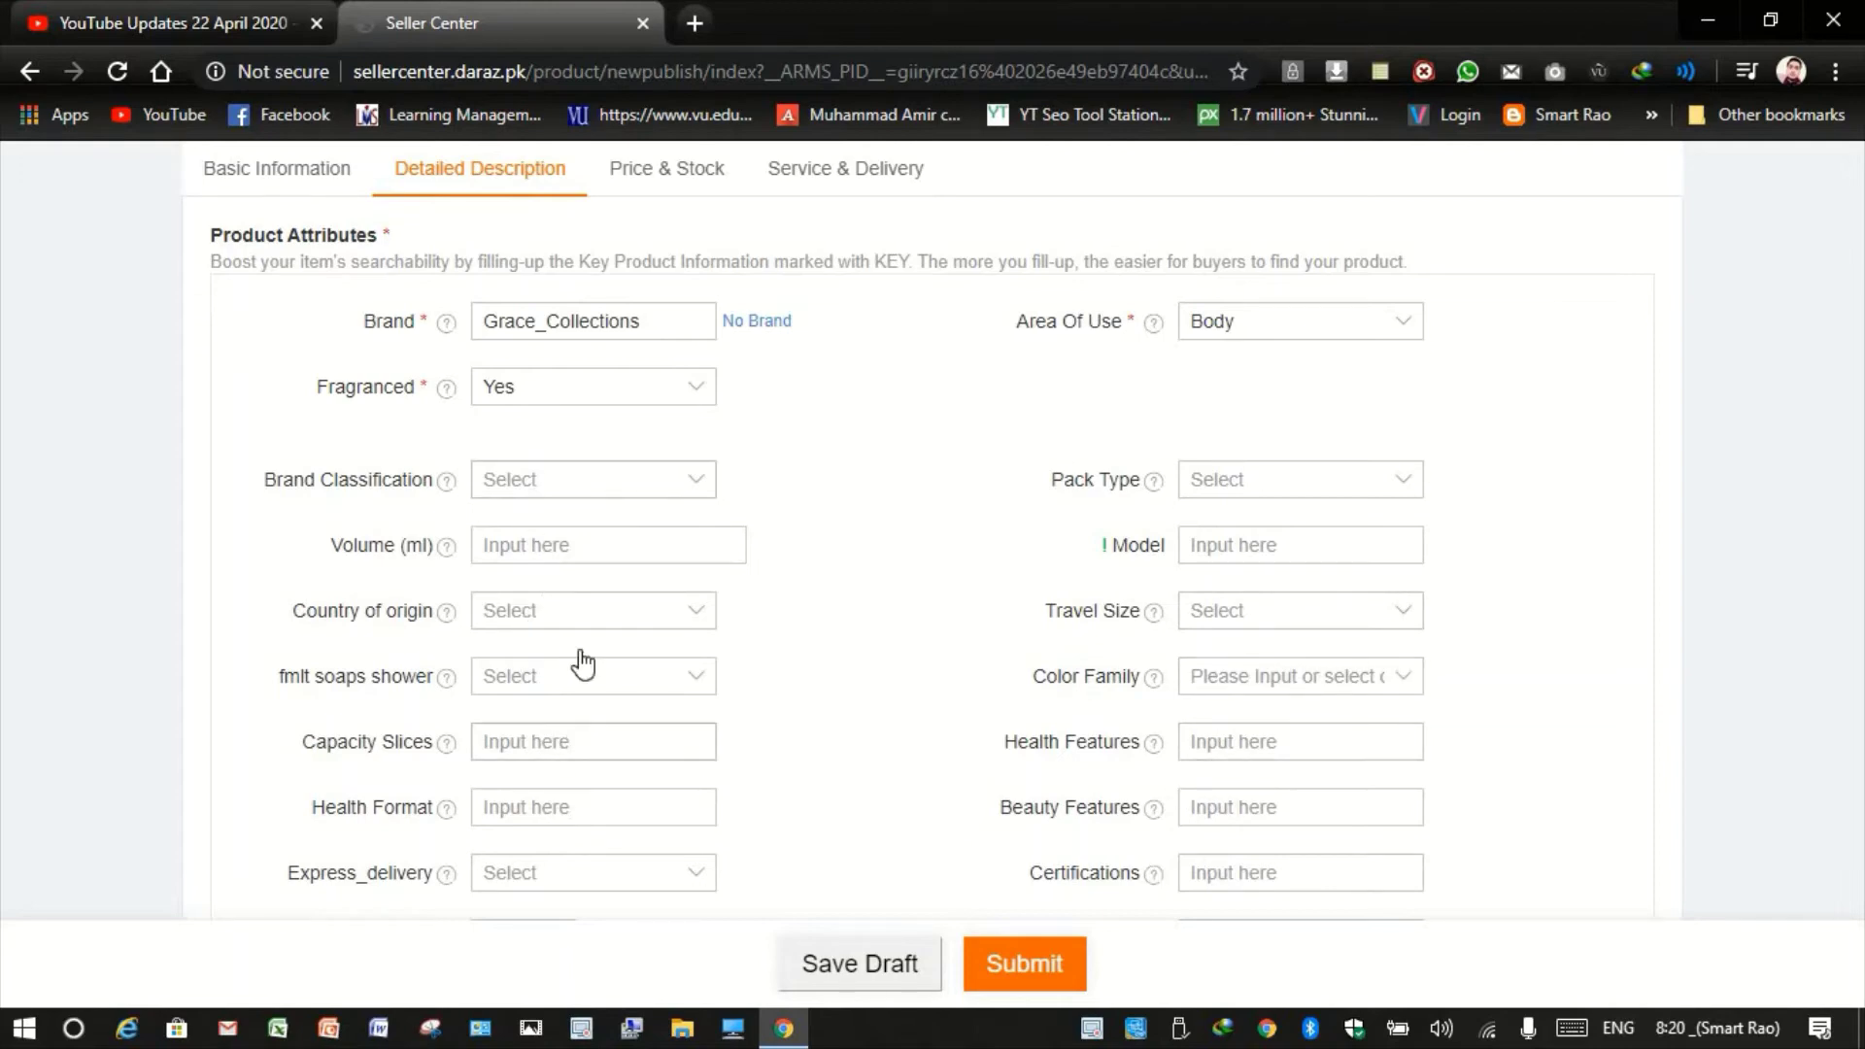
pyautogui.scroll(-3, 677, 606)
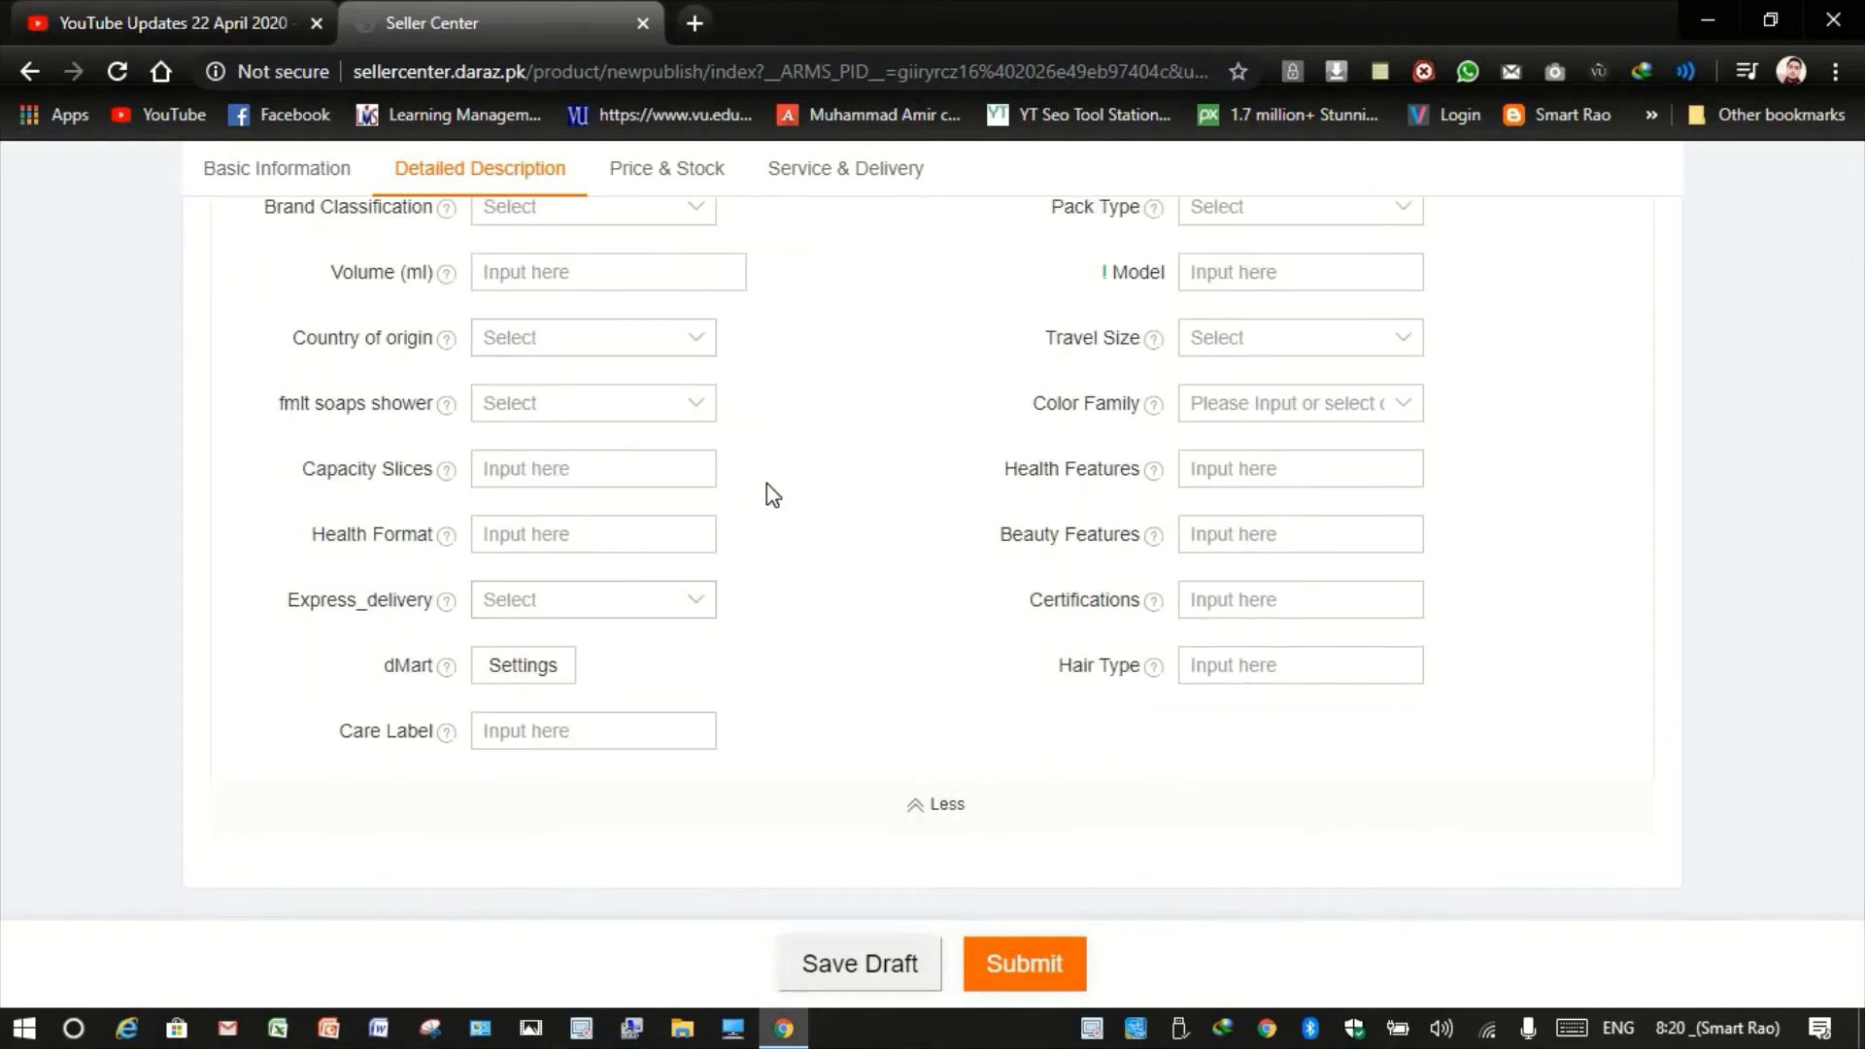
pyautogui.scroll(-2, 766, 481)
pyautogui.scroll(-2, 826, 602)
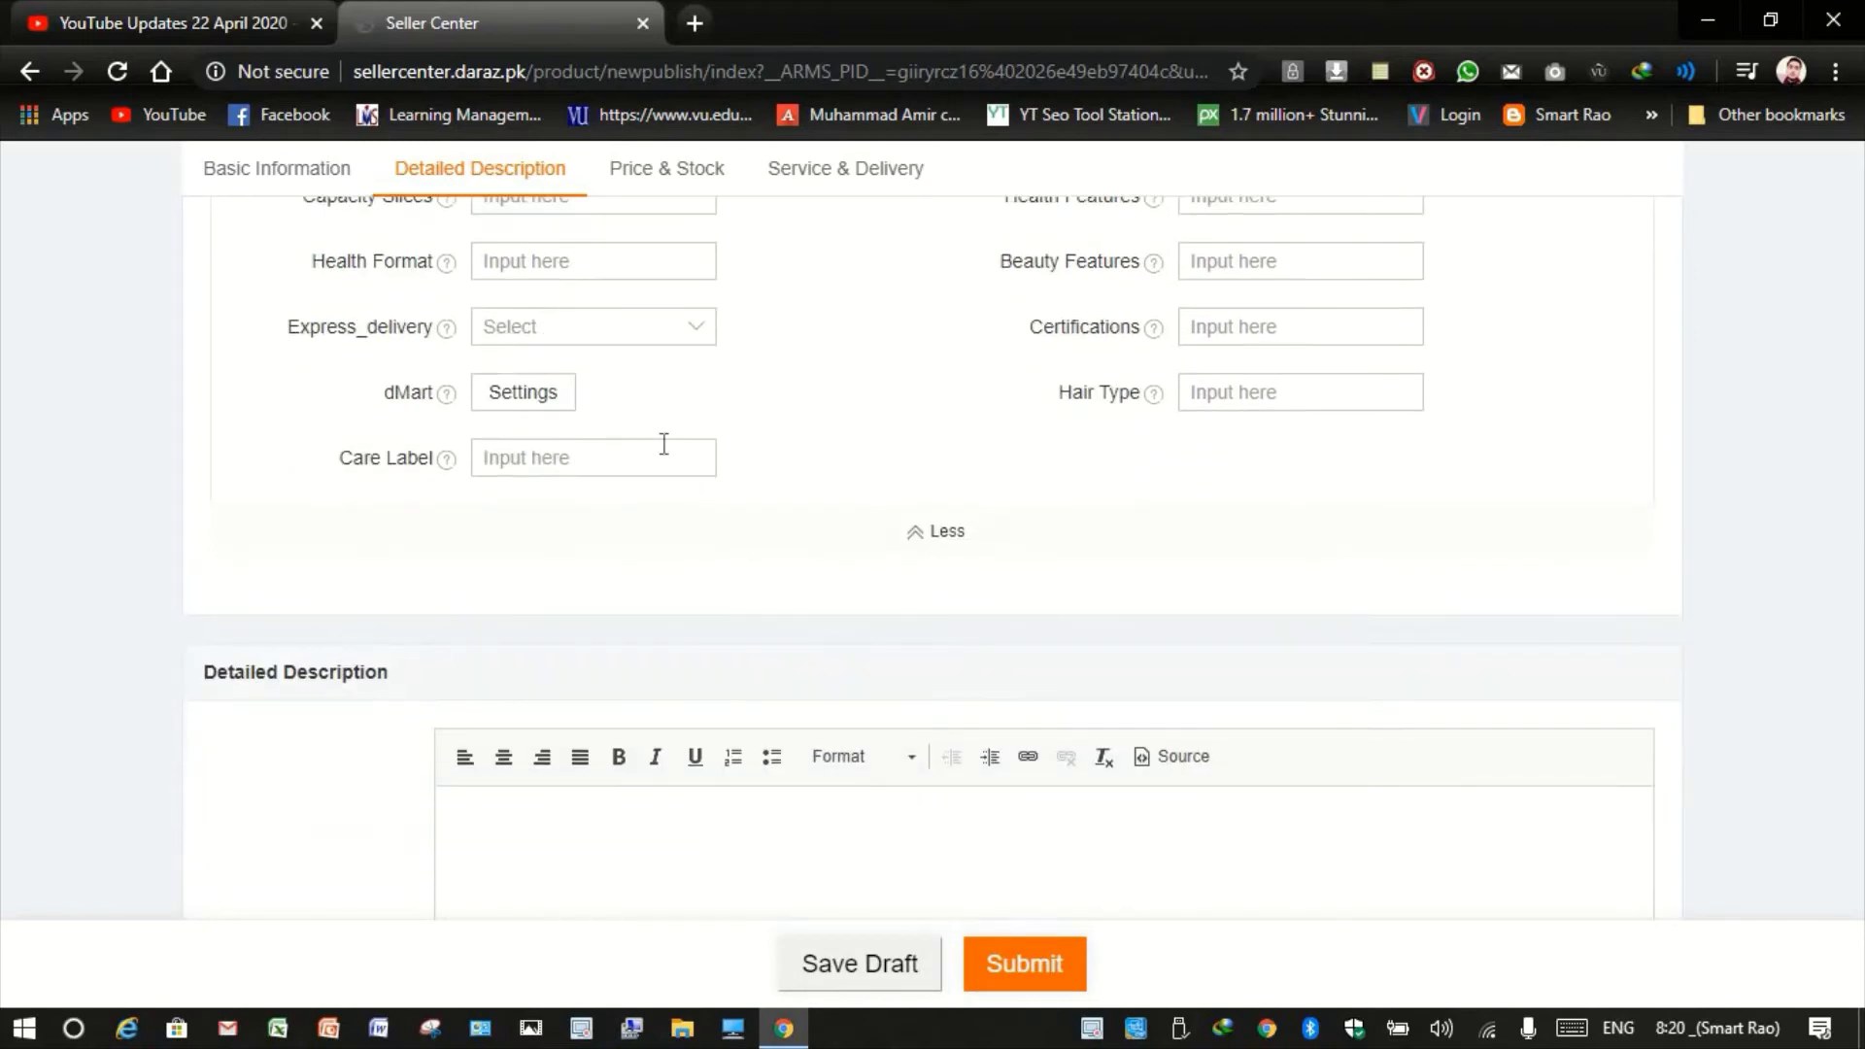
# Collapse the additional product attributes and place the cursor in the Highlights editor of the detailed description.
pyautogui.scroll(2, 583, 466)
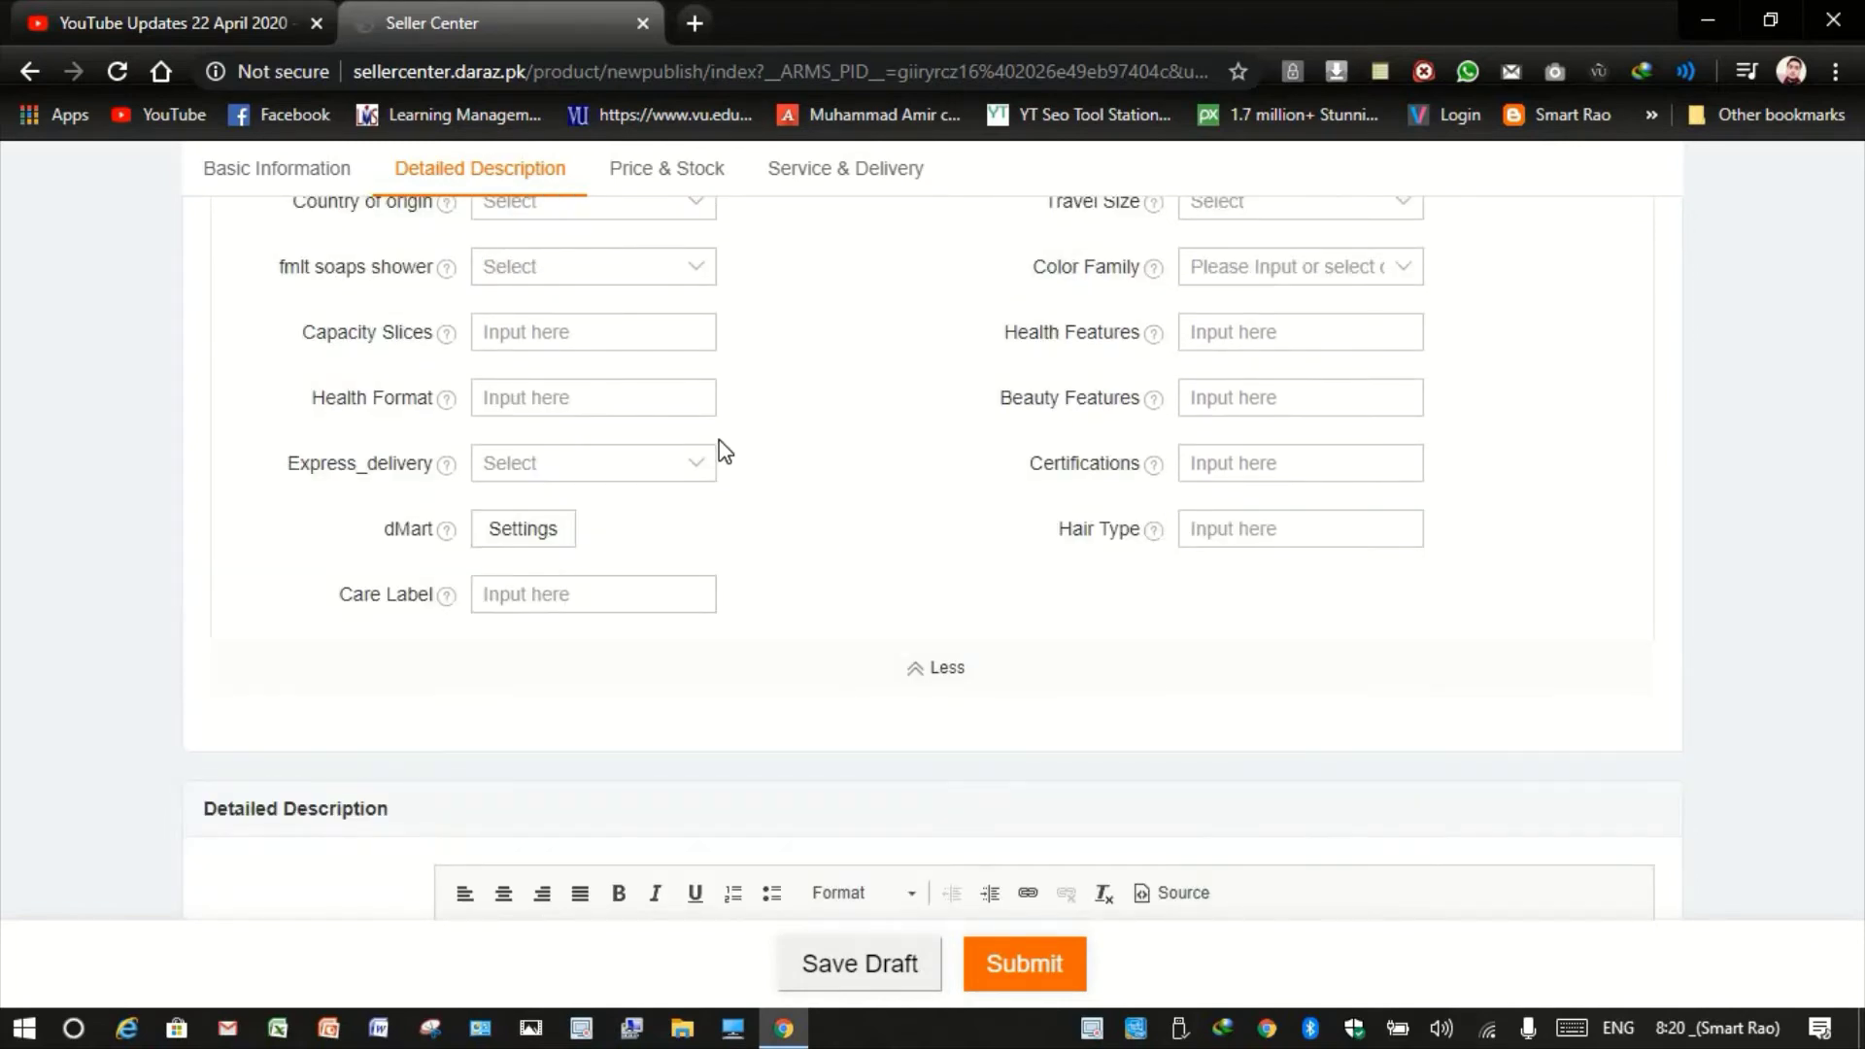
pyautogui.scroll(-3, 716, 445)
pyautogui.click(927, 393)
pyautogui.scroll(-2, 905, 473)
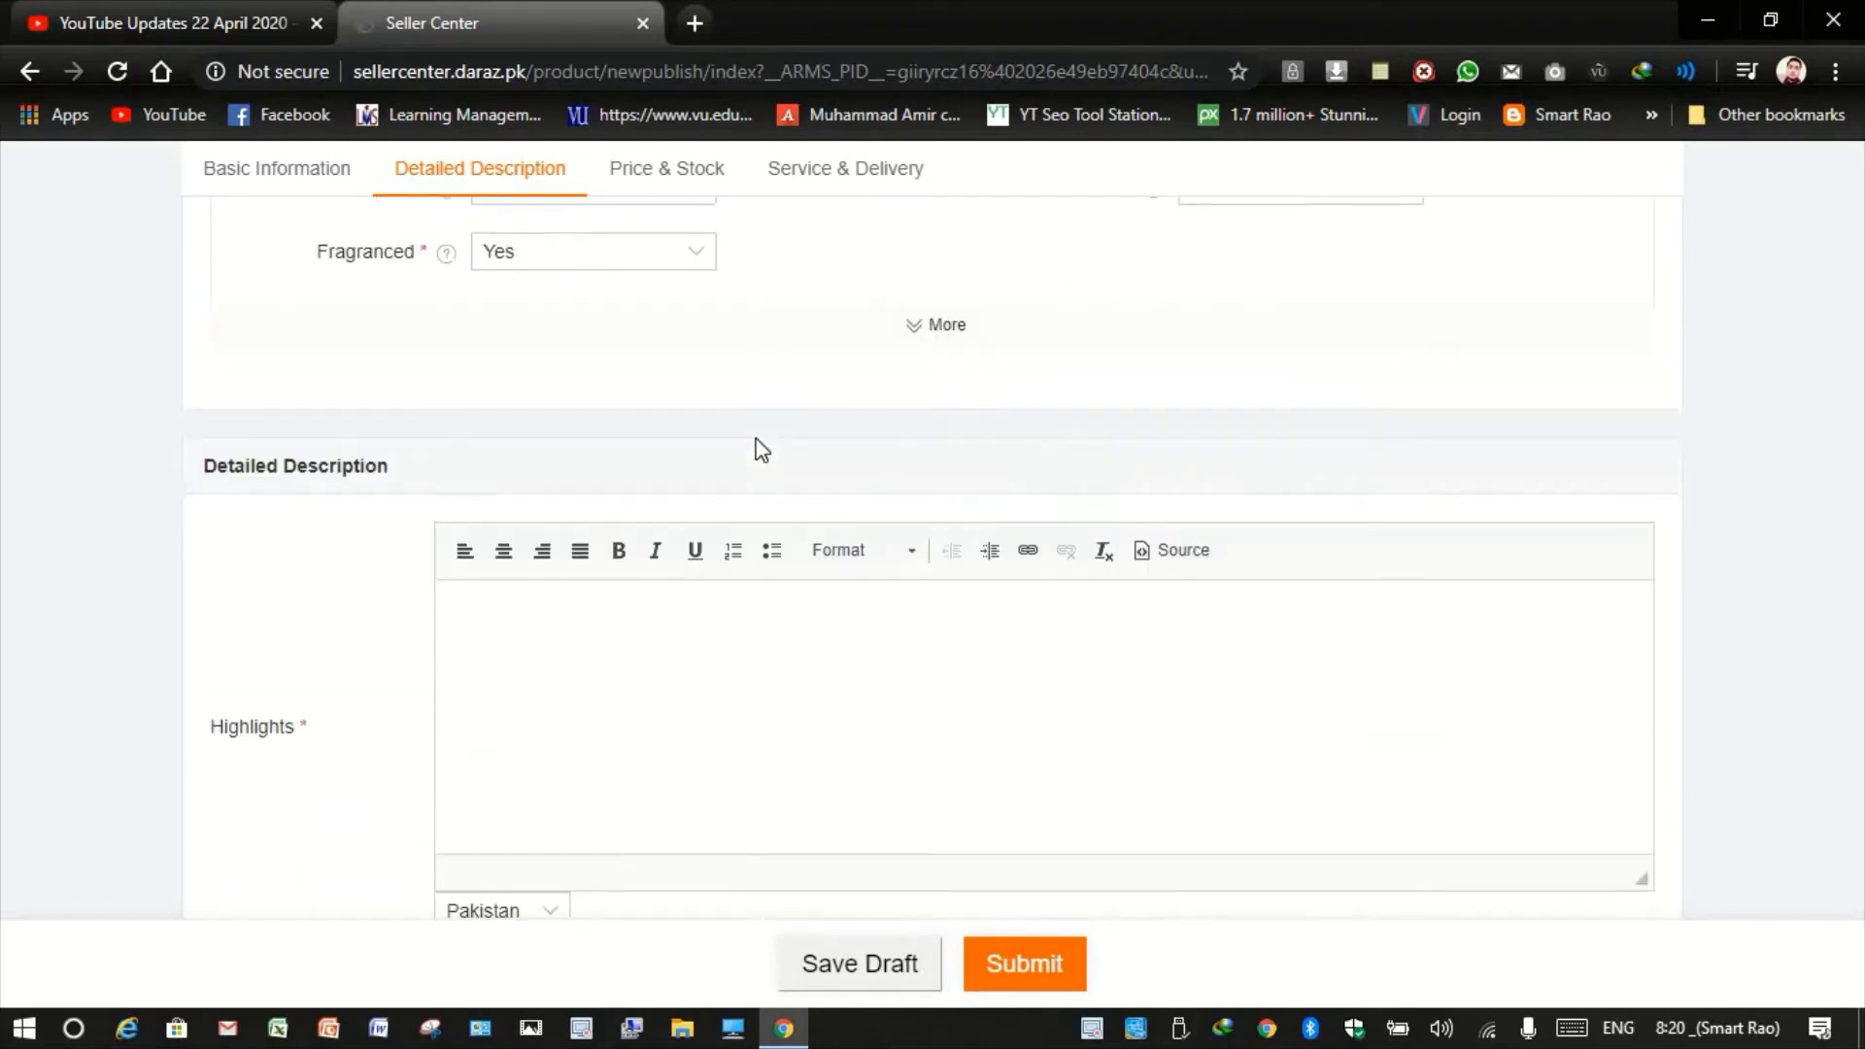
pyautogui.click(563, 594)
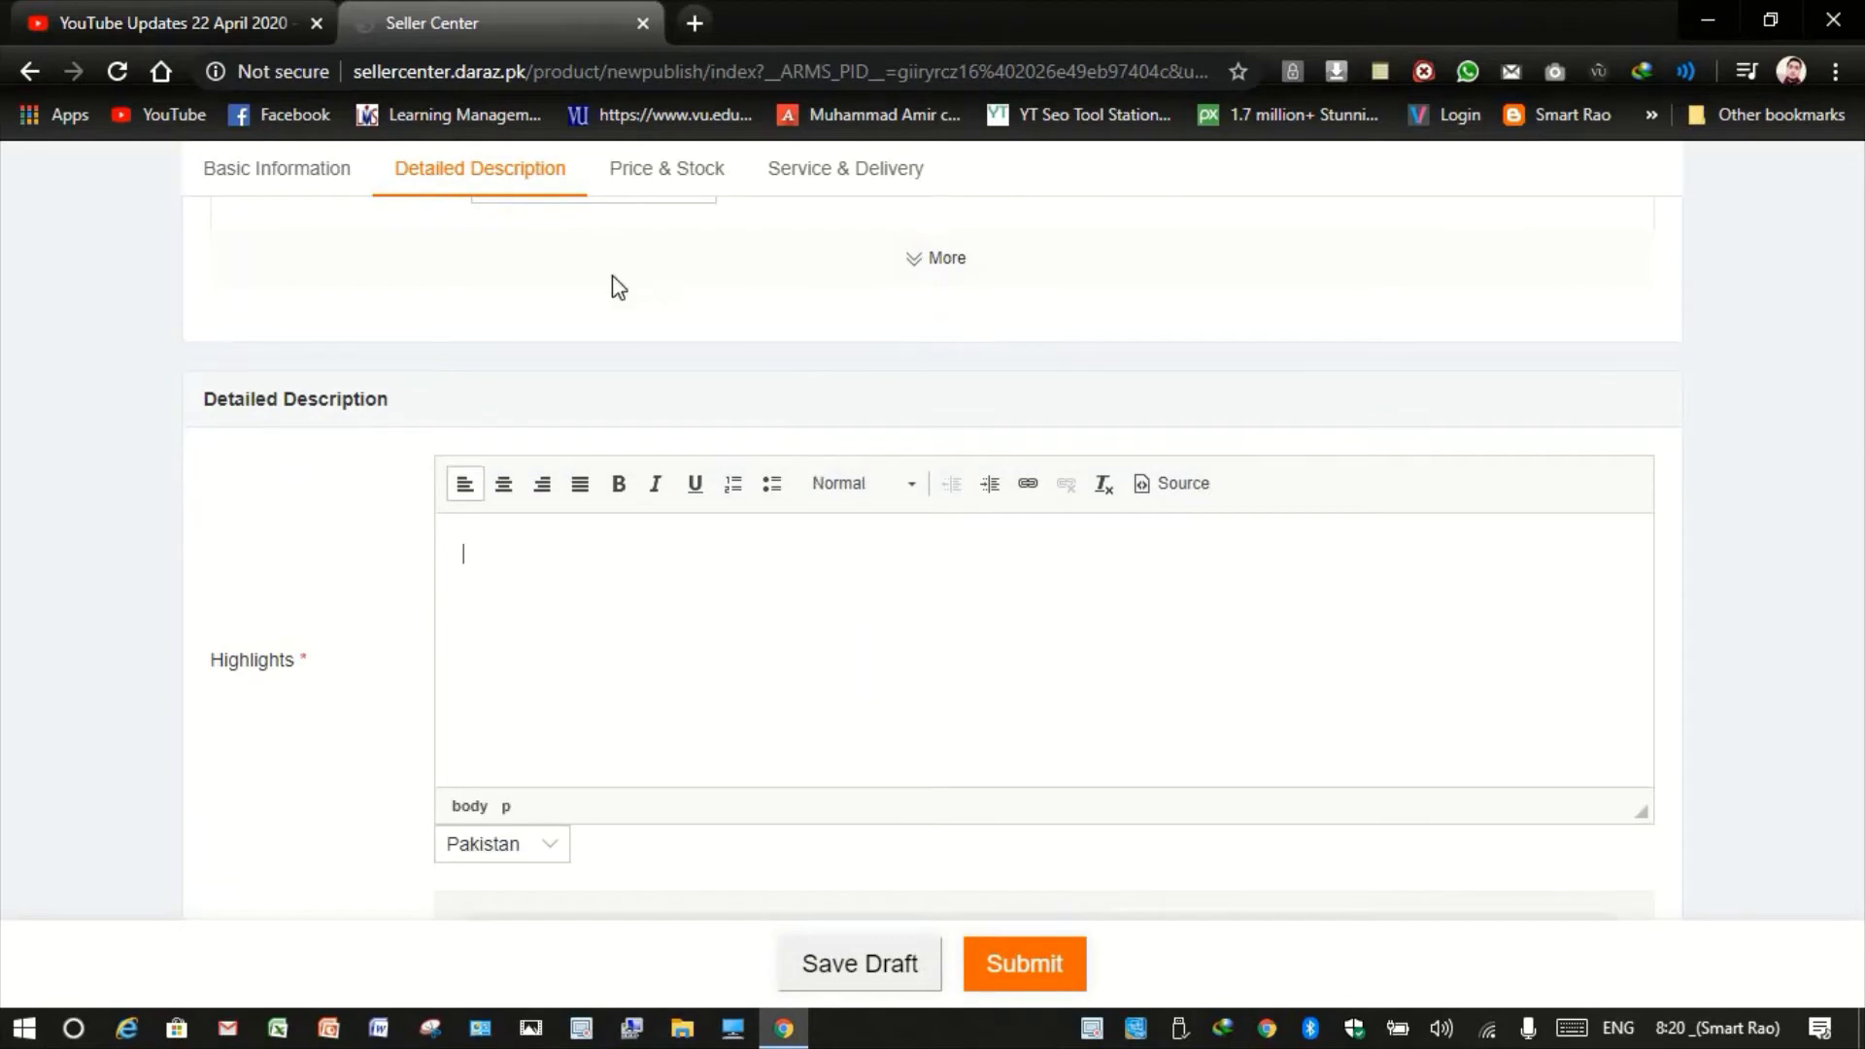
# Open daraz.pk in a new browser tab and search the store for soap.
pyautogui.click(695, 24)
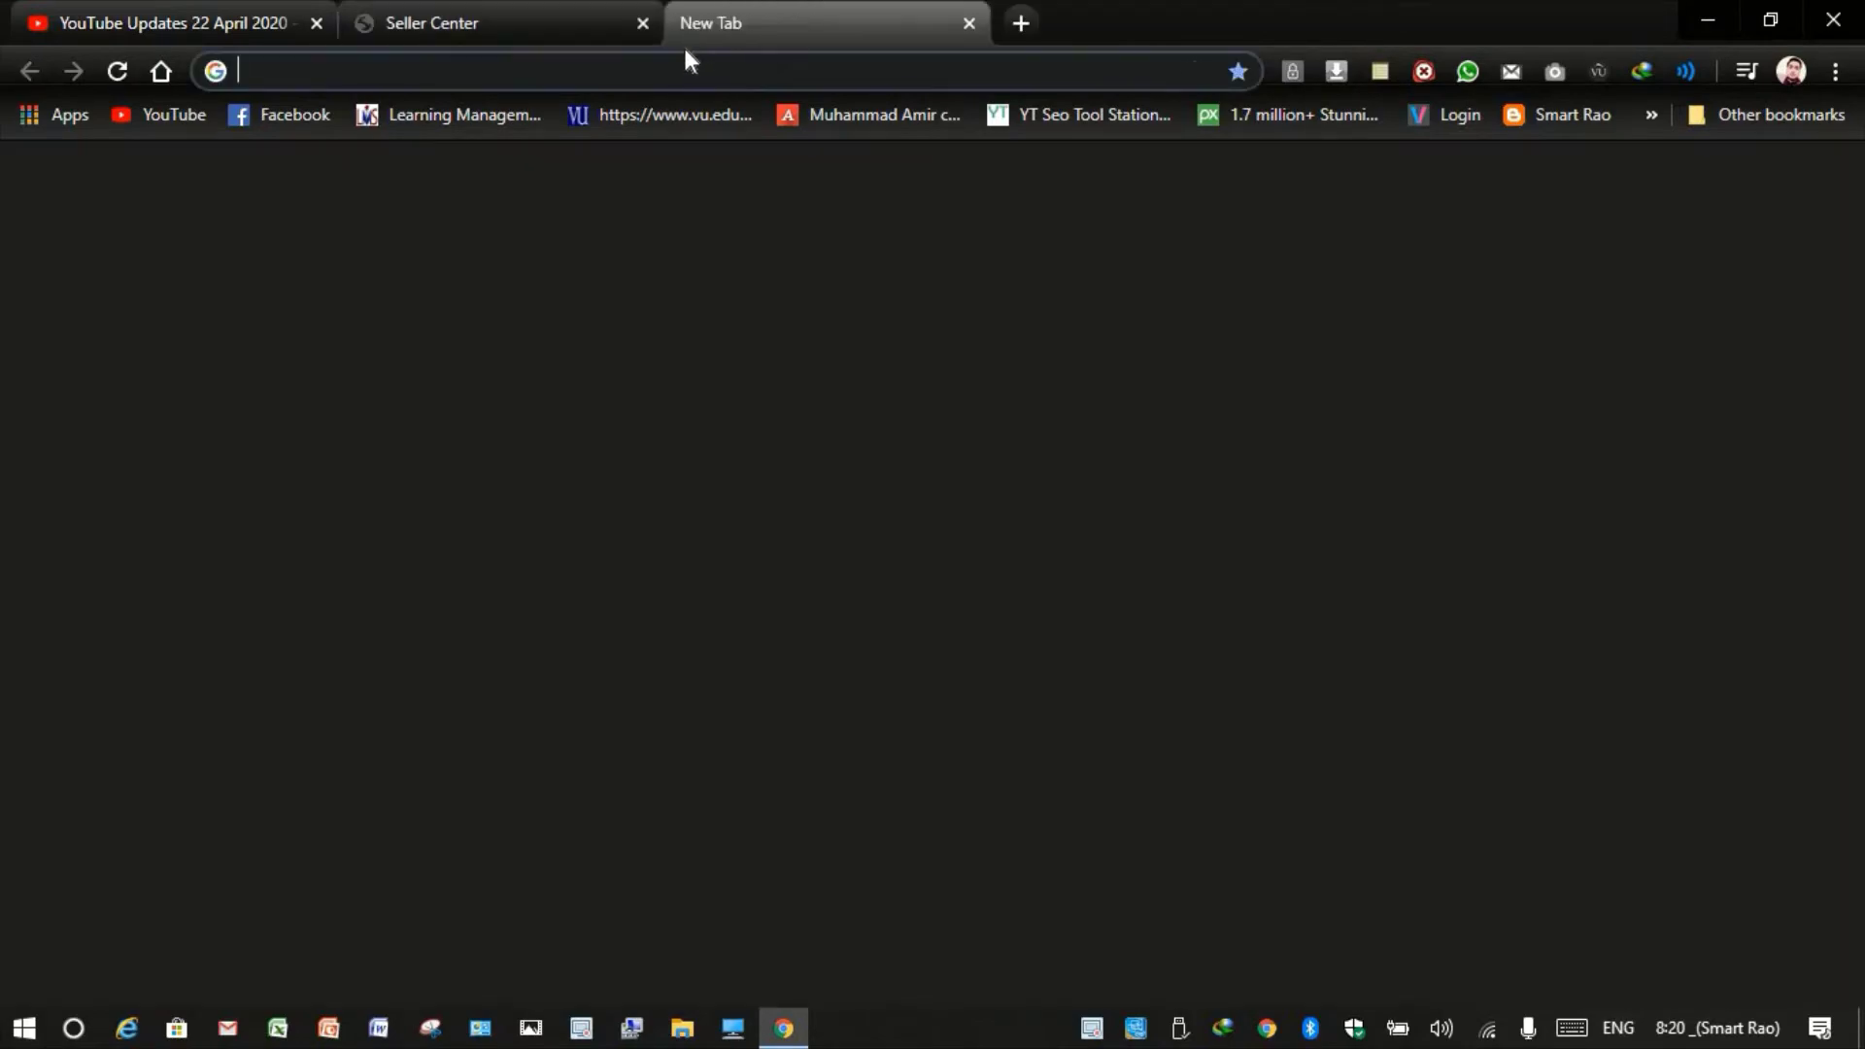
pyautogui.write('daraz.p')
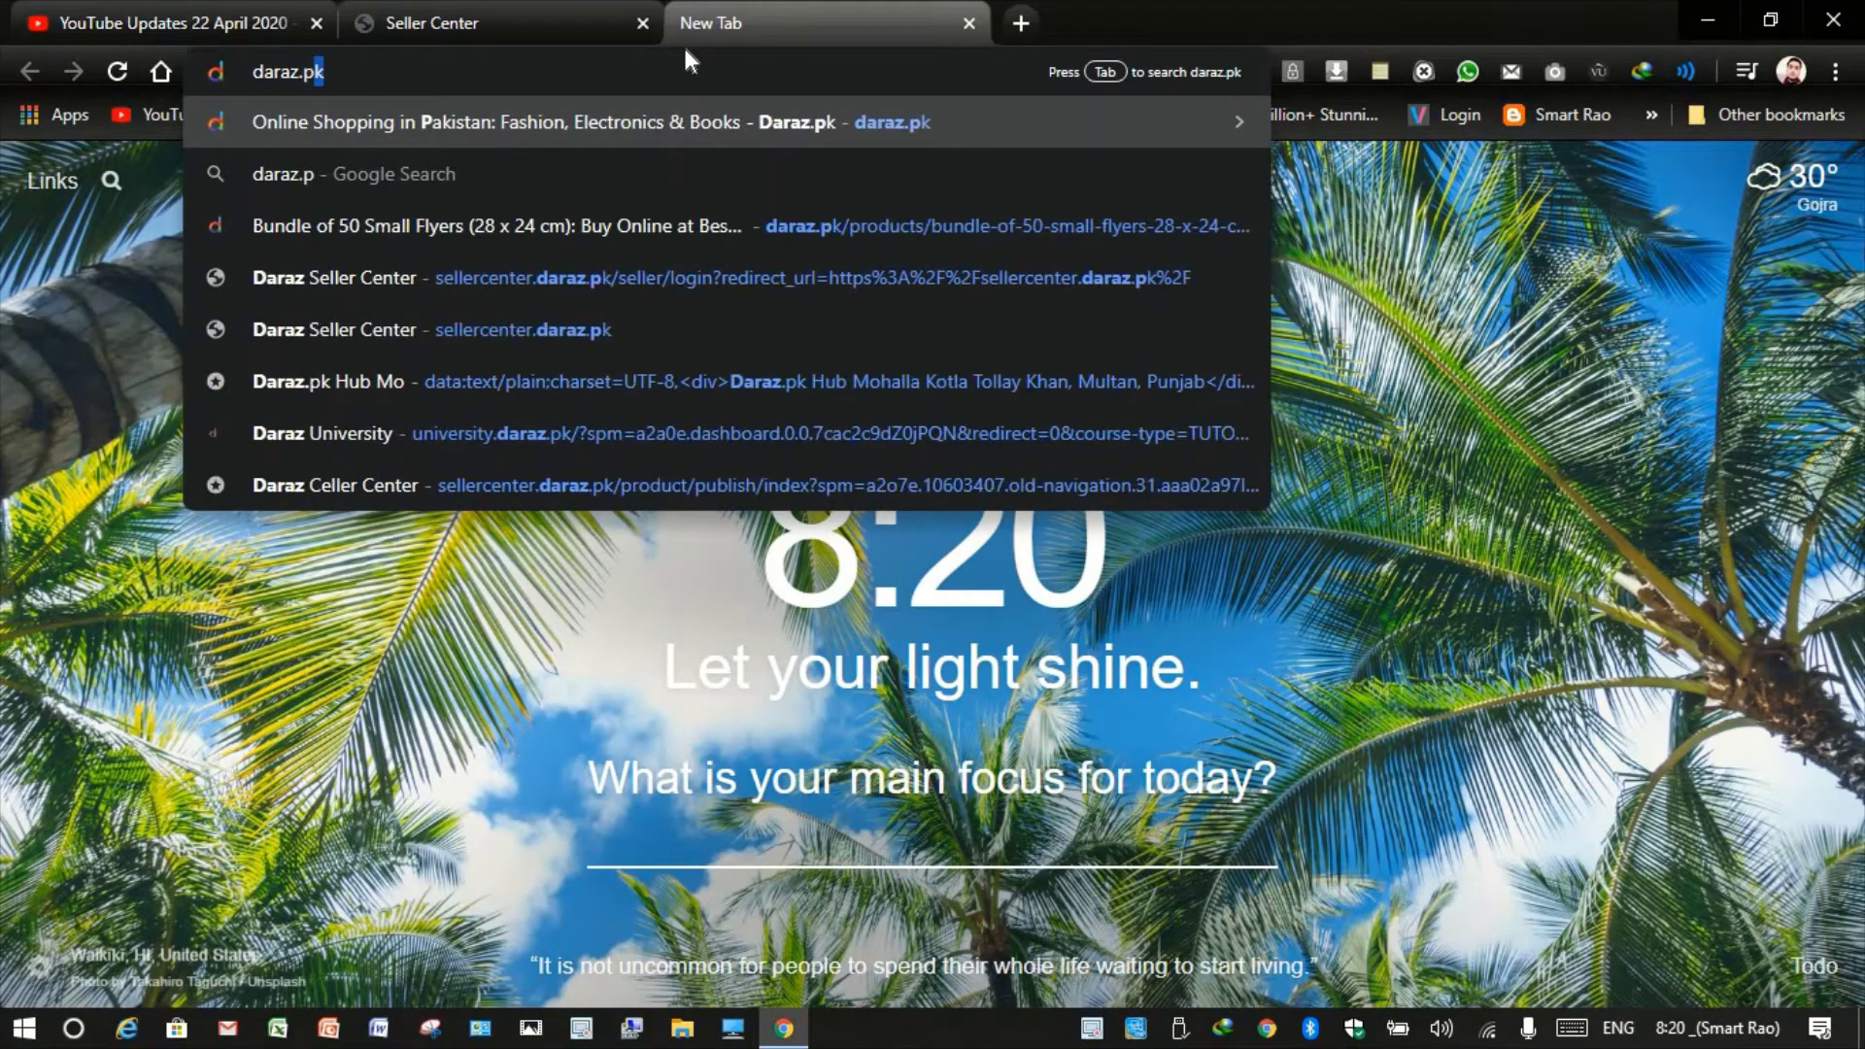
pyautogui.press('Return')
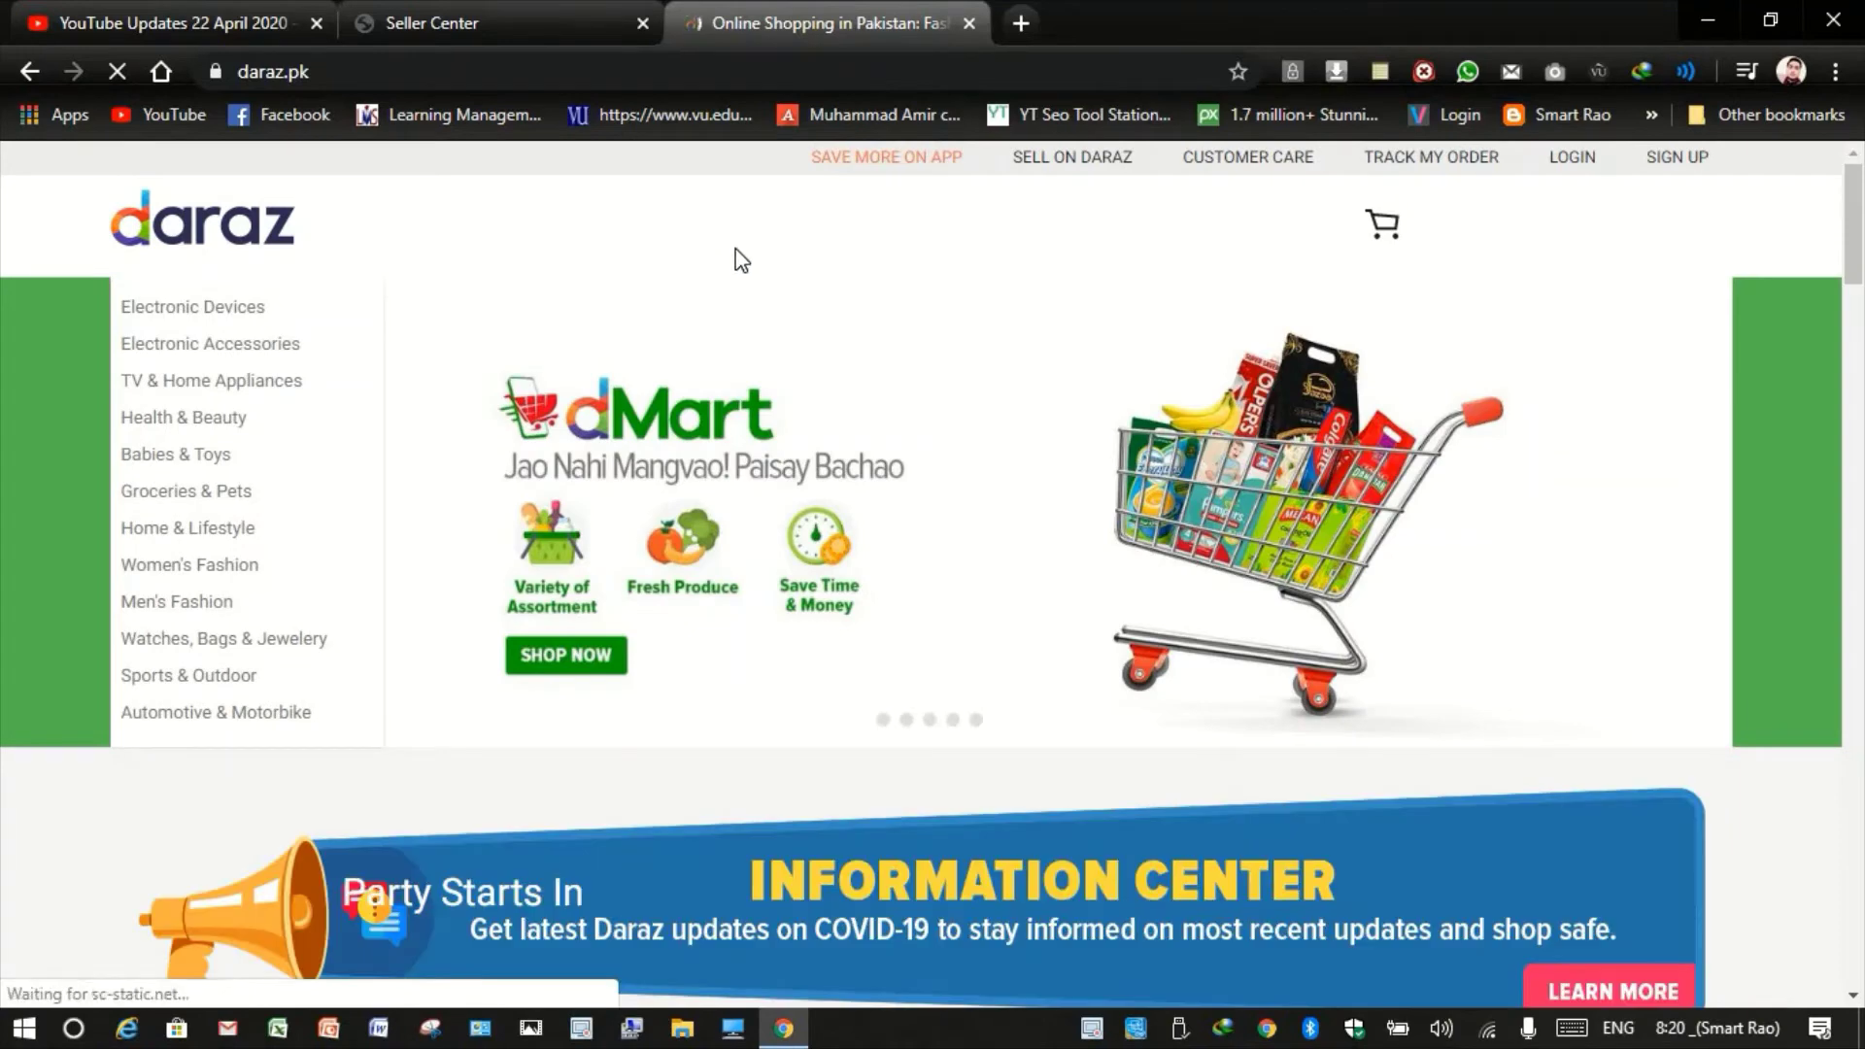
pyautogui.click(747, 223)
pyautogui.write('s')
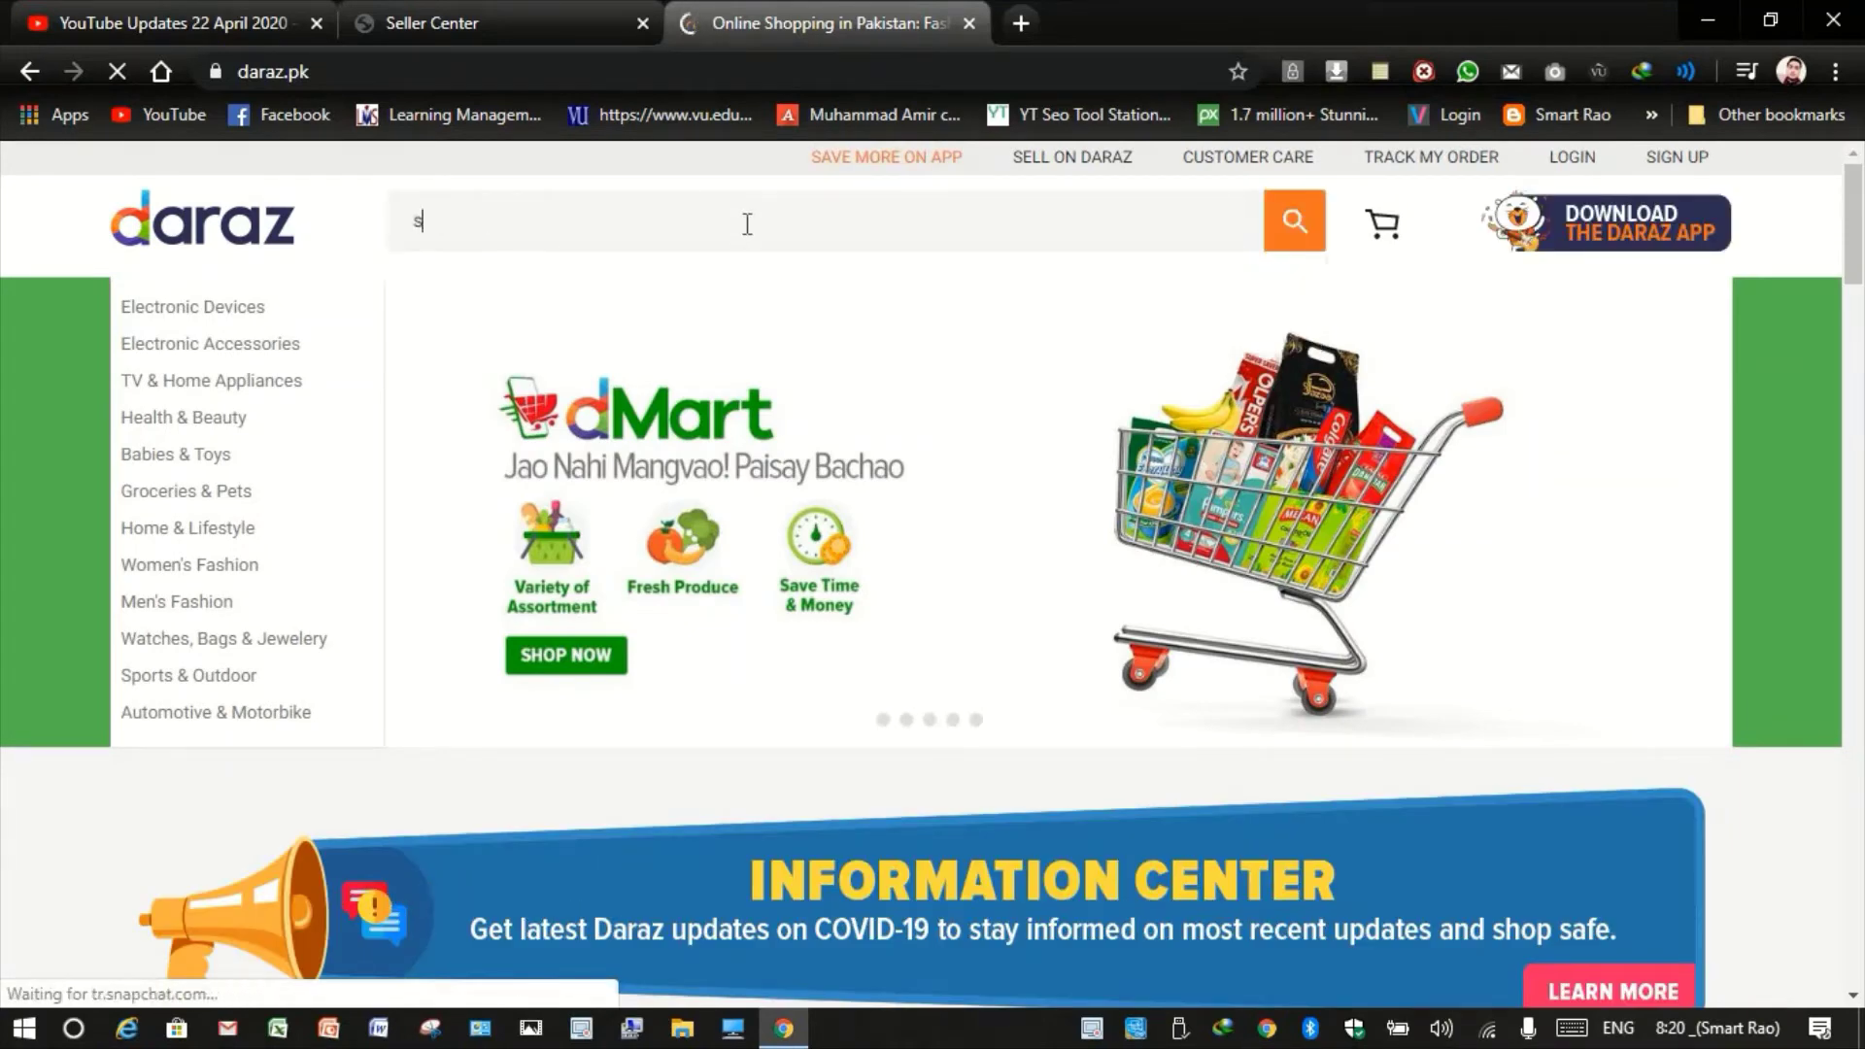
pyautogui.write('oap')
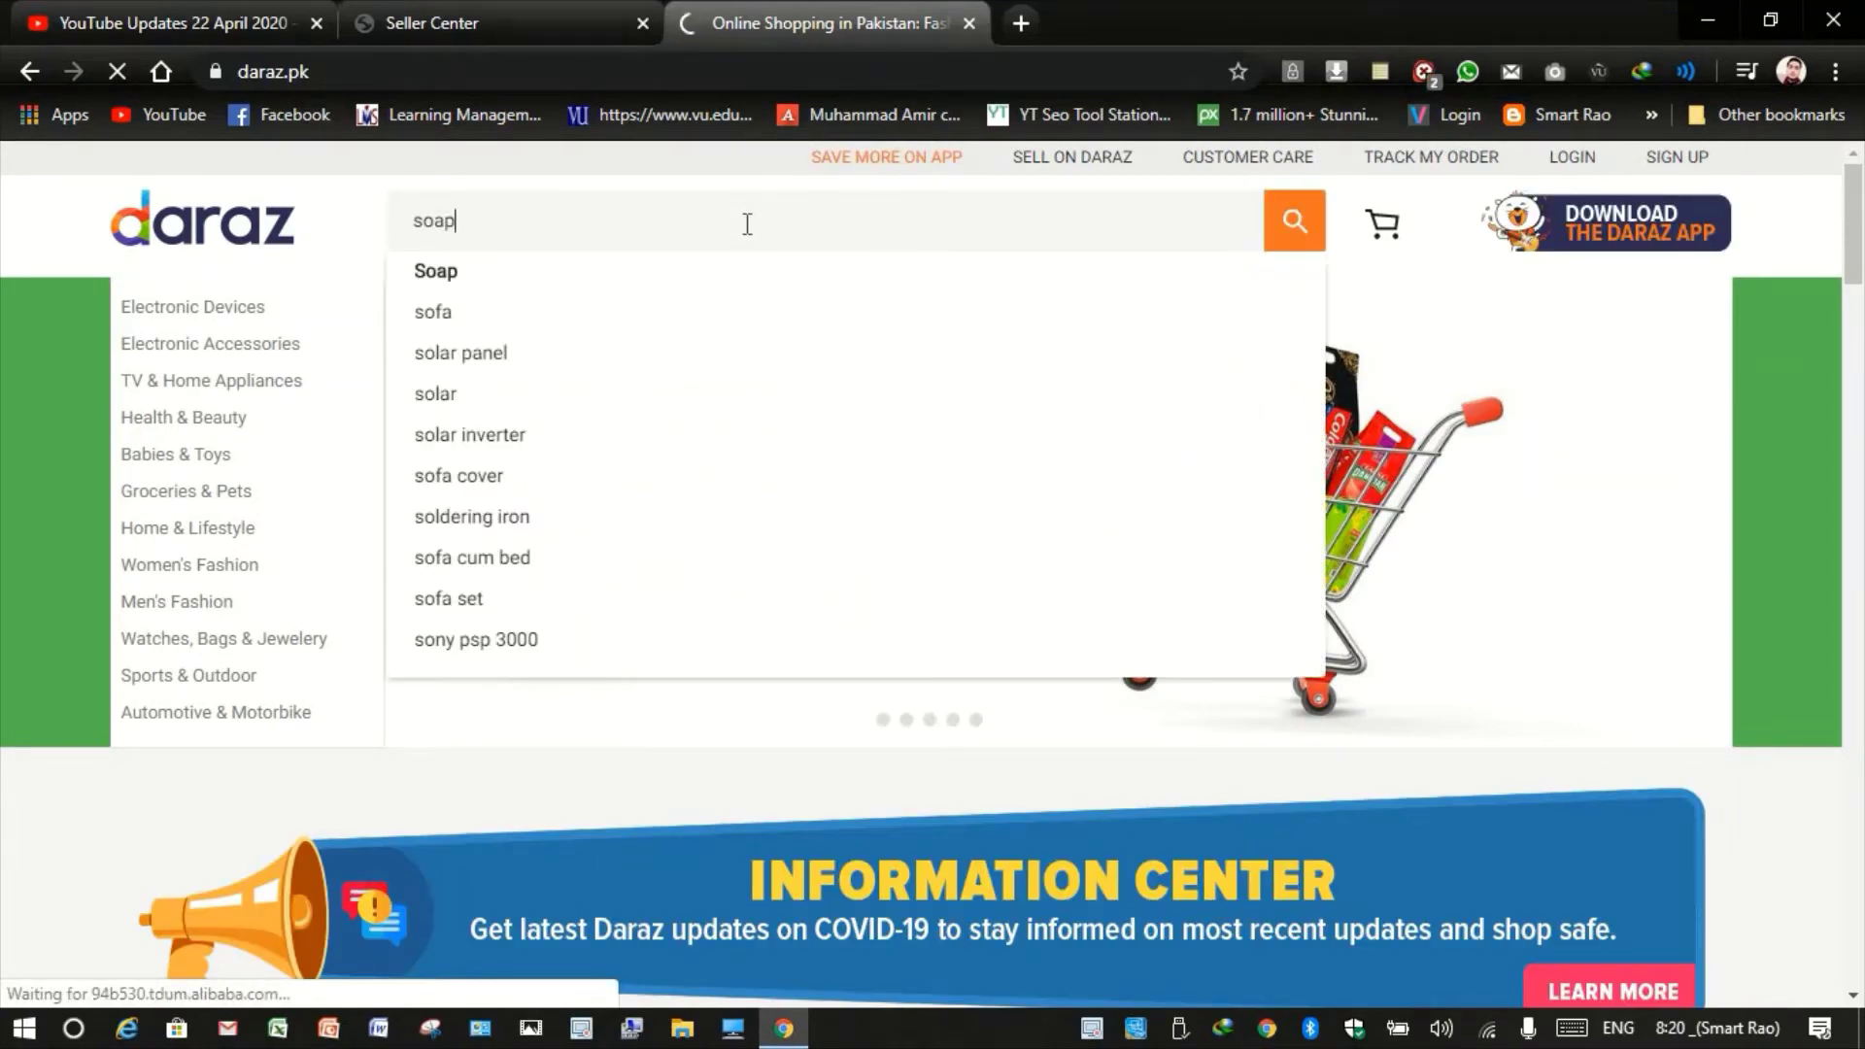
pyautogui.press('Return')
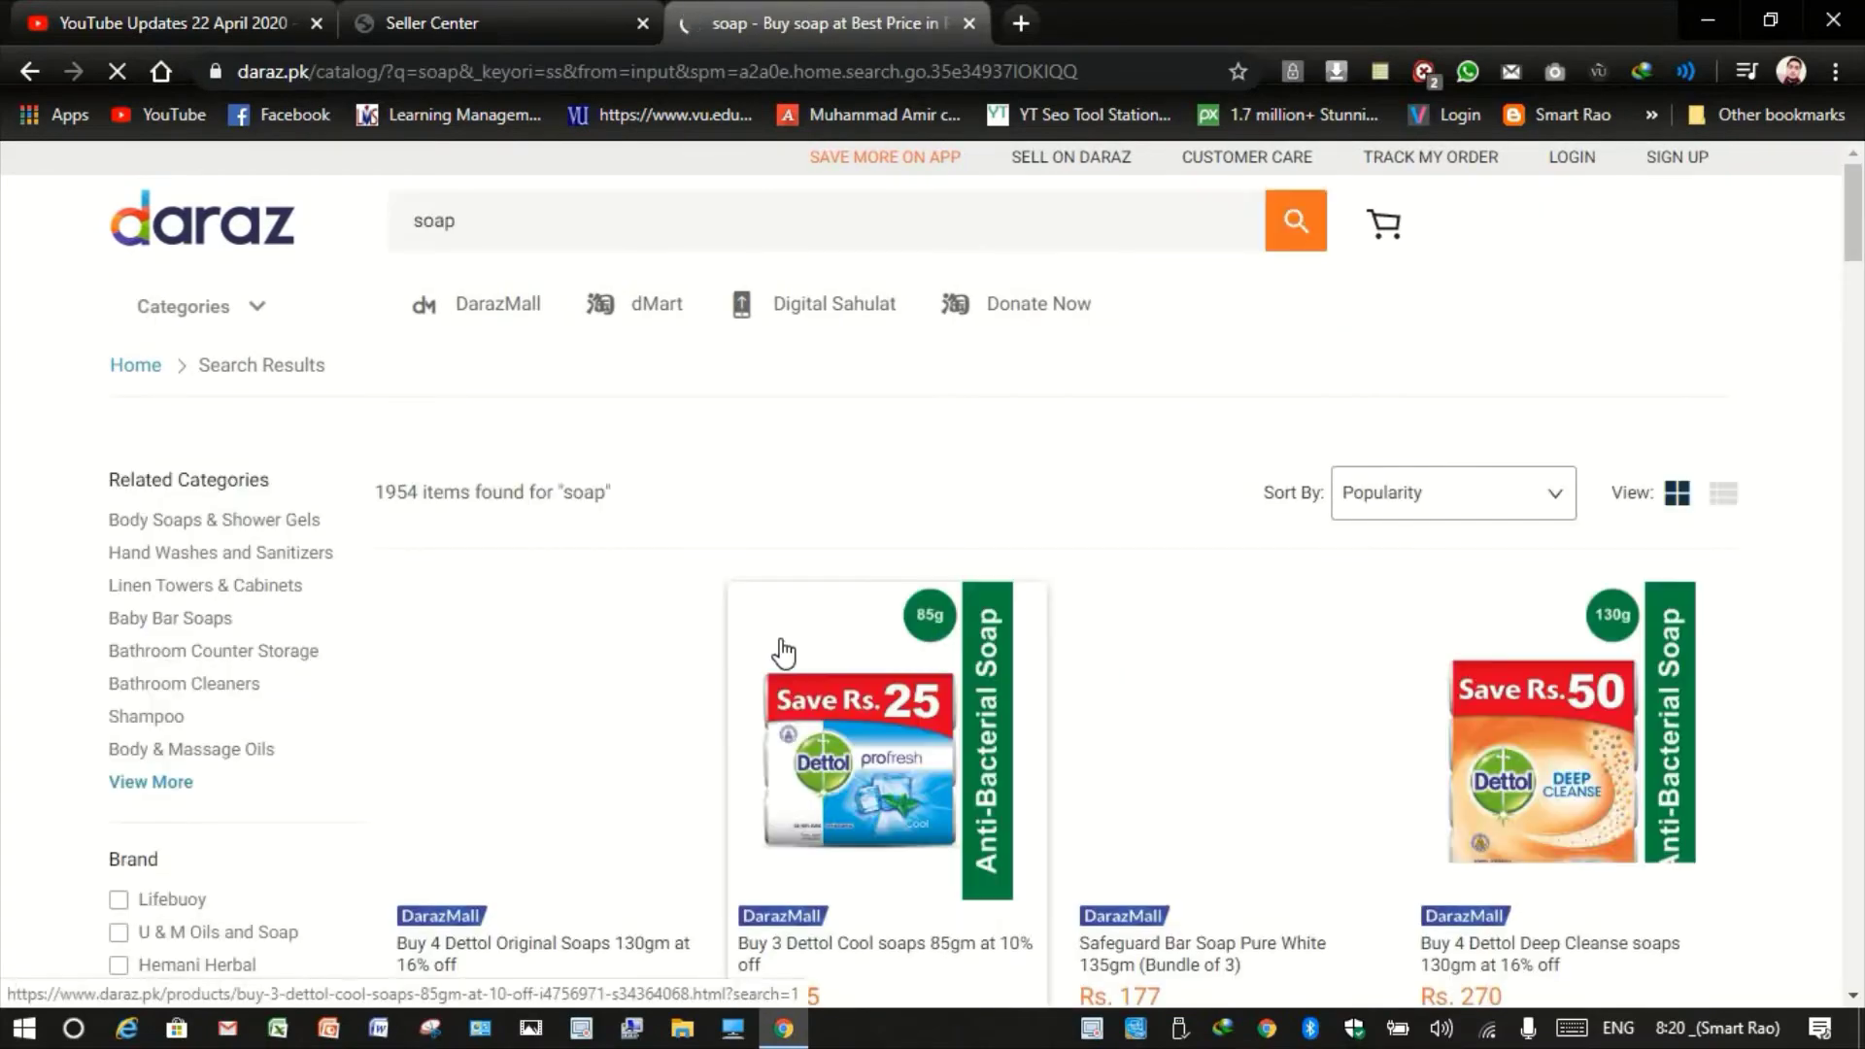
# Open the Buy 4 Dettol Original Soaps 130gm listing and copy its product details, from the heading through the description text.
pyautogui.scroll(-3, 668, 733)
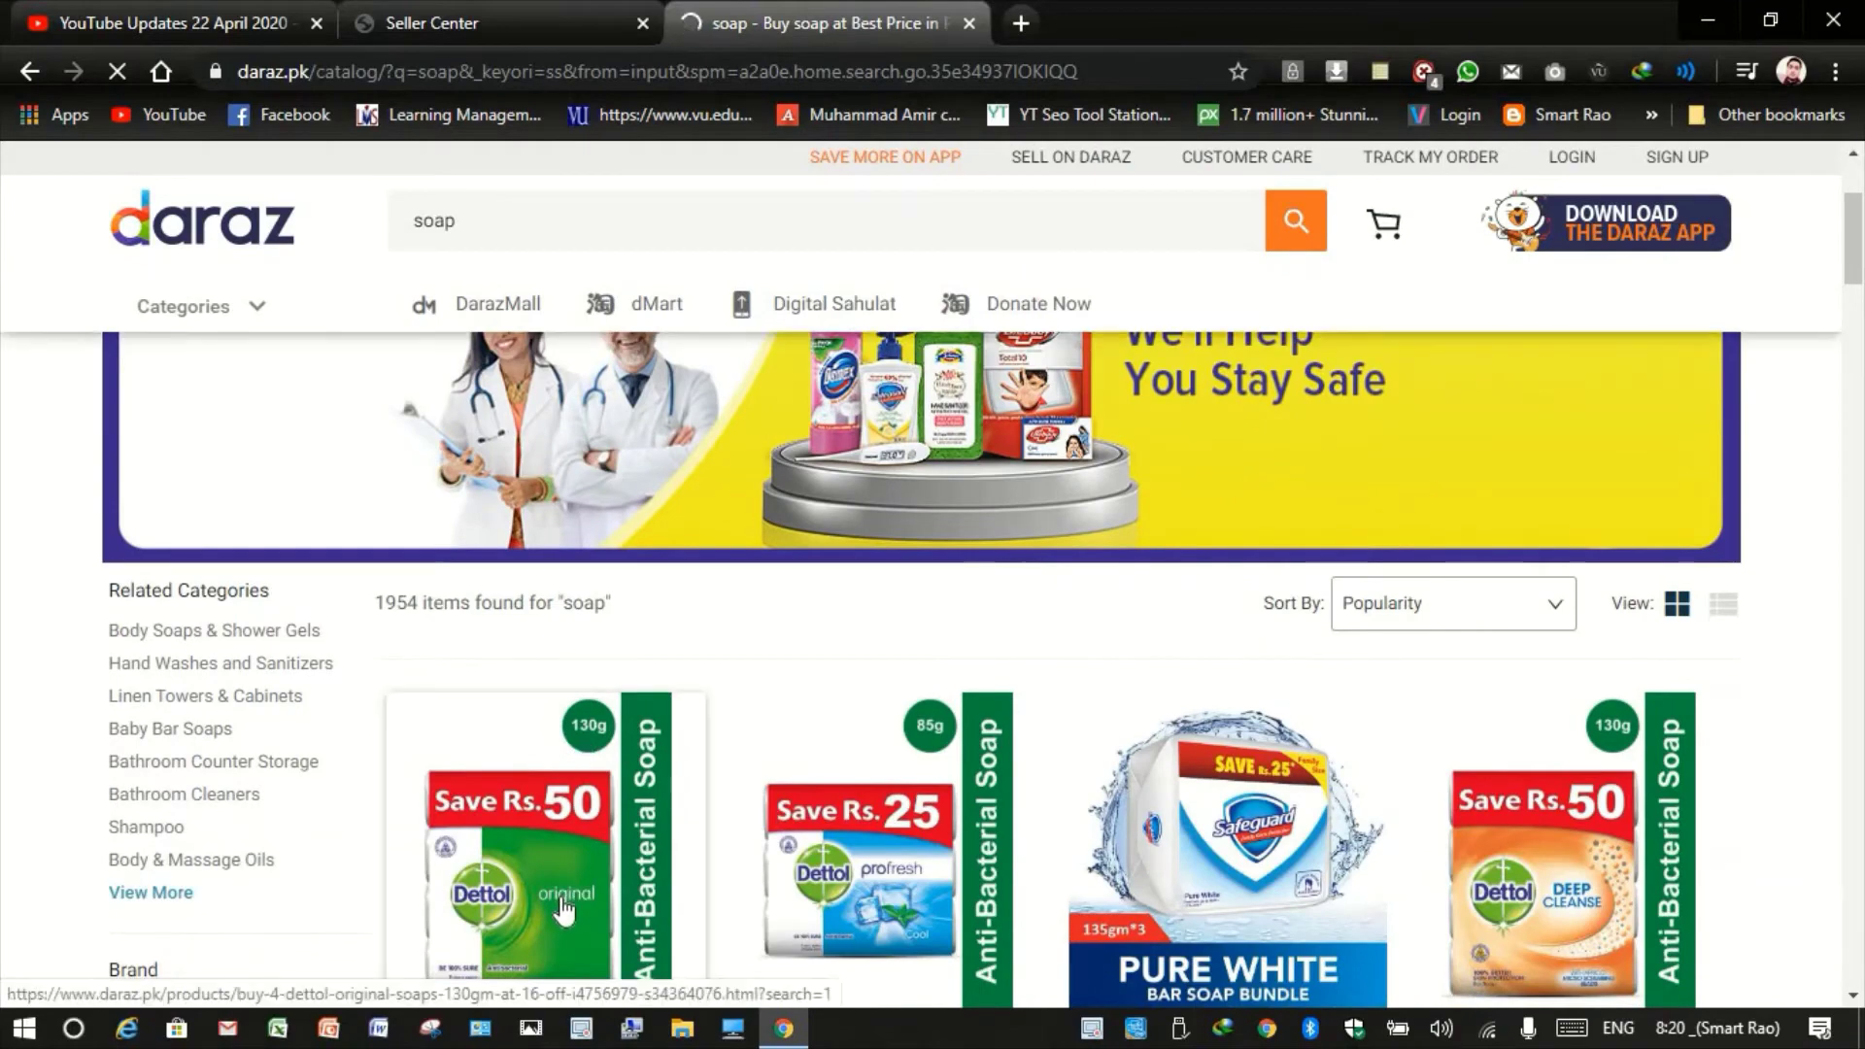
pyautogui.click(625, 759)
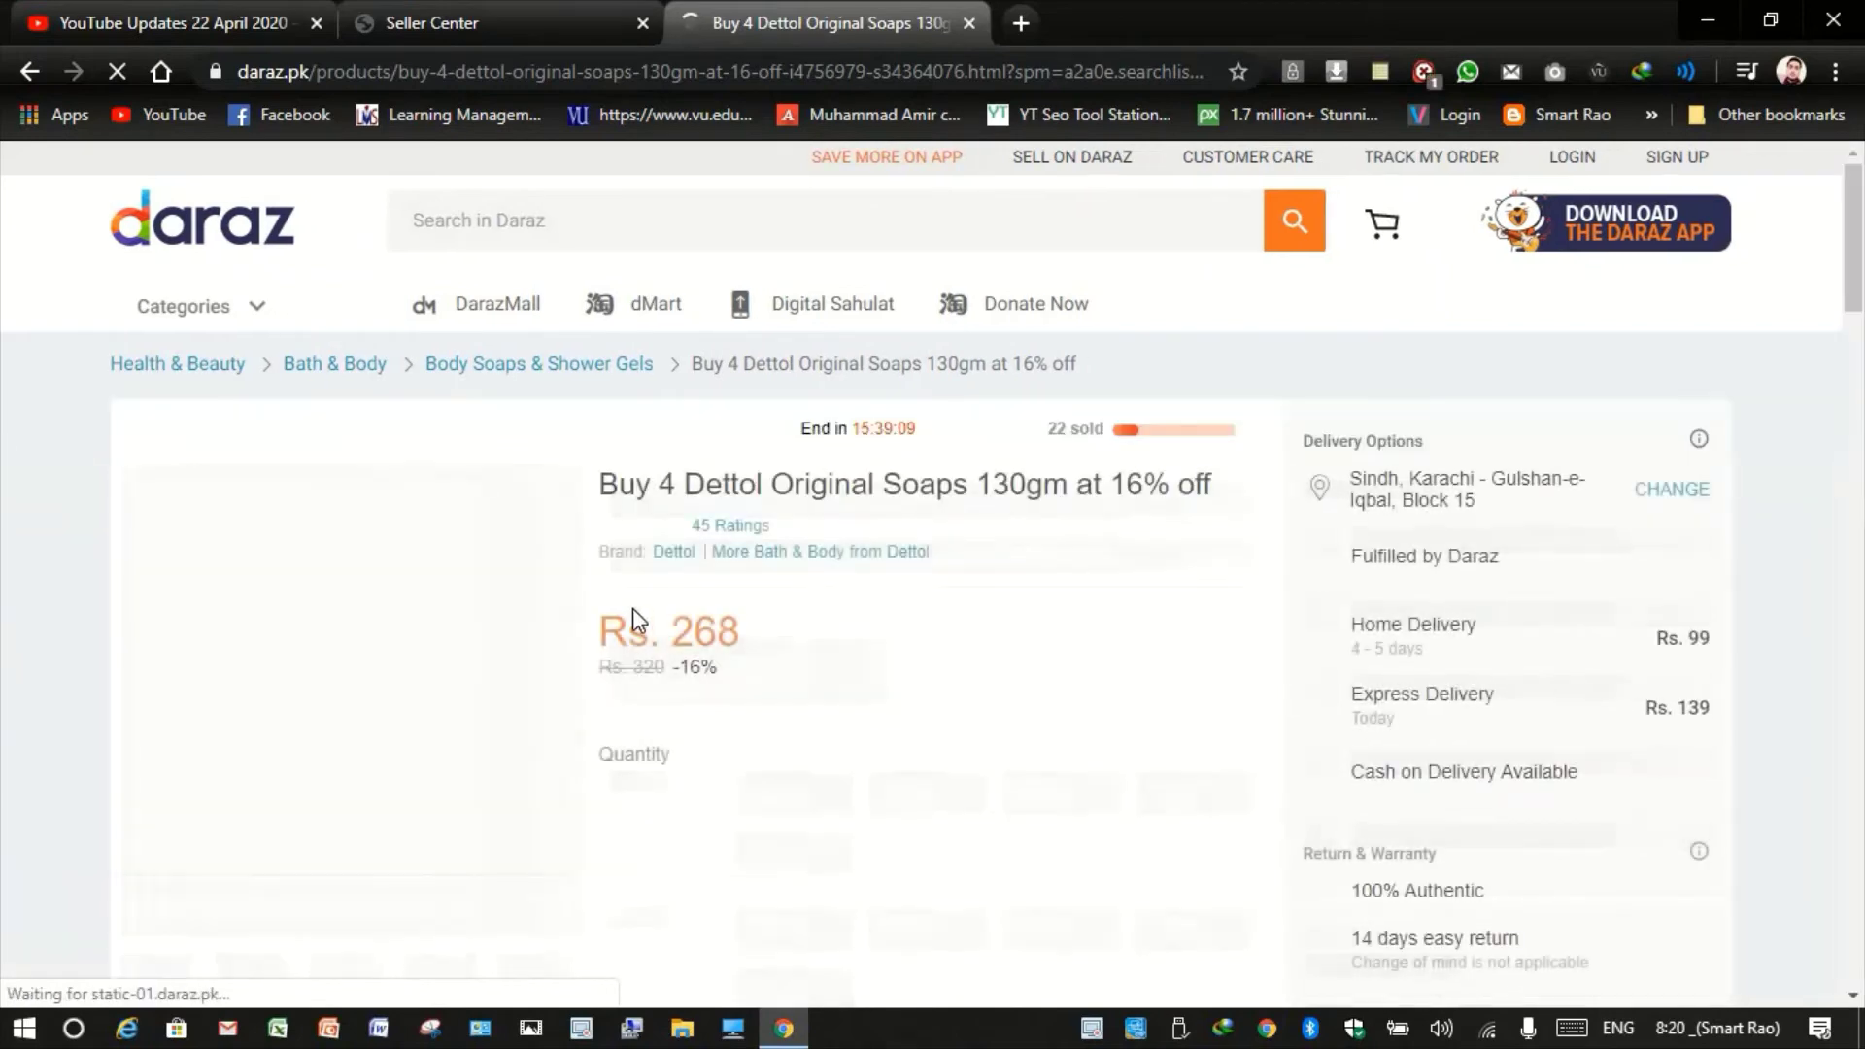
pyautogui.scroll(-6, 545, 615)
pyautogui.scroll(-3, 552, 627)
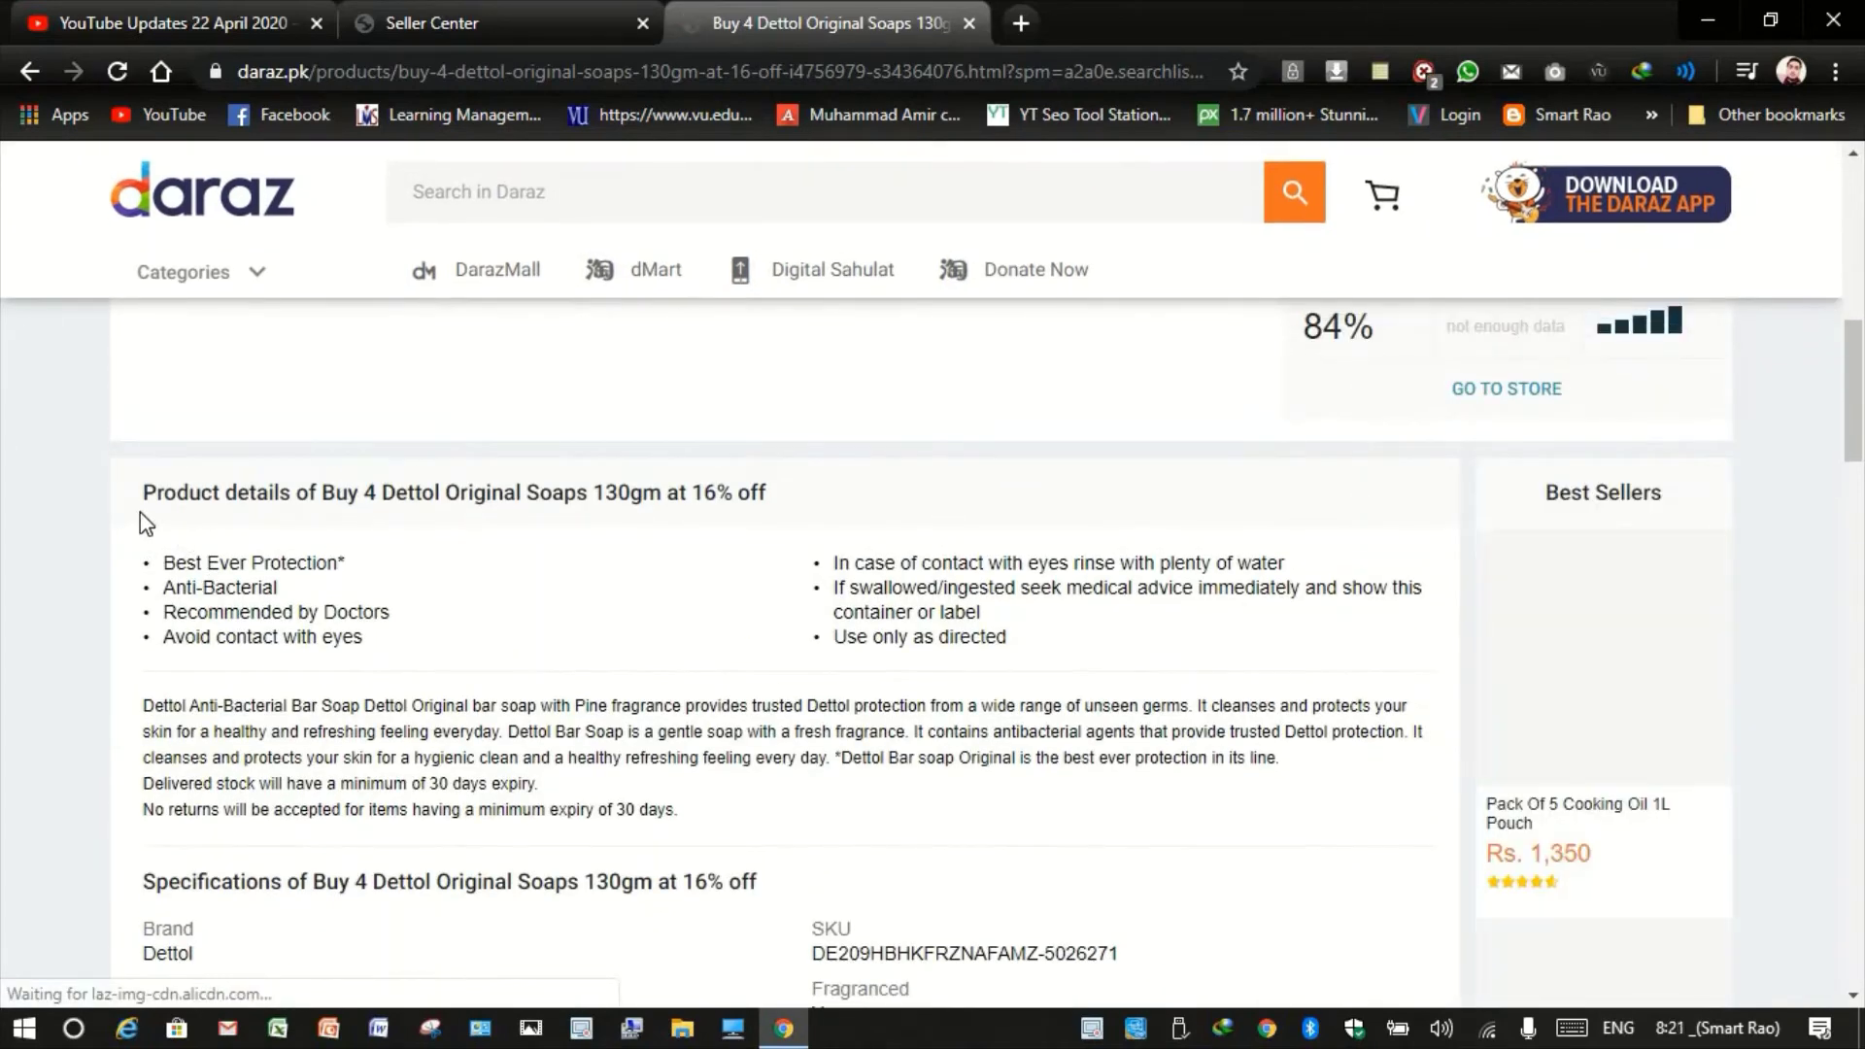
pyautogui.moveTo(141, 503); pyautogui.dragTo(624, 814)
pyautogui.hotkey('ctrl', 'c')
pyautogui.rightClick(568, 741)
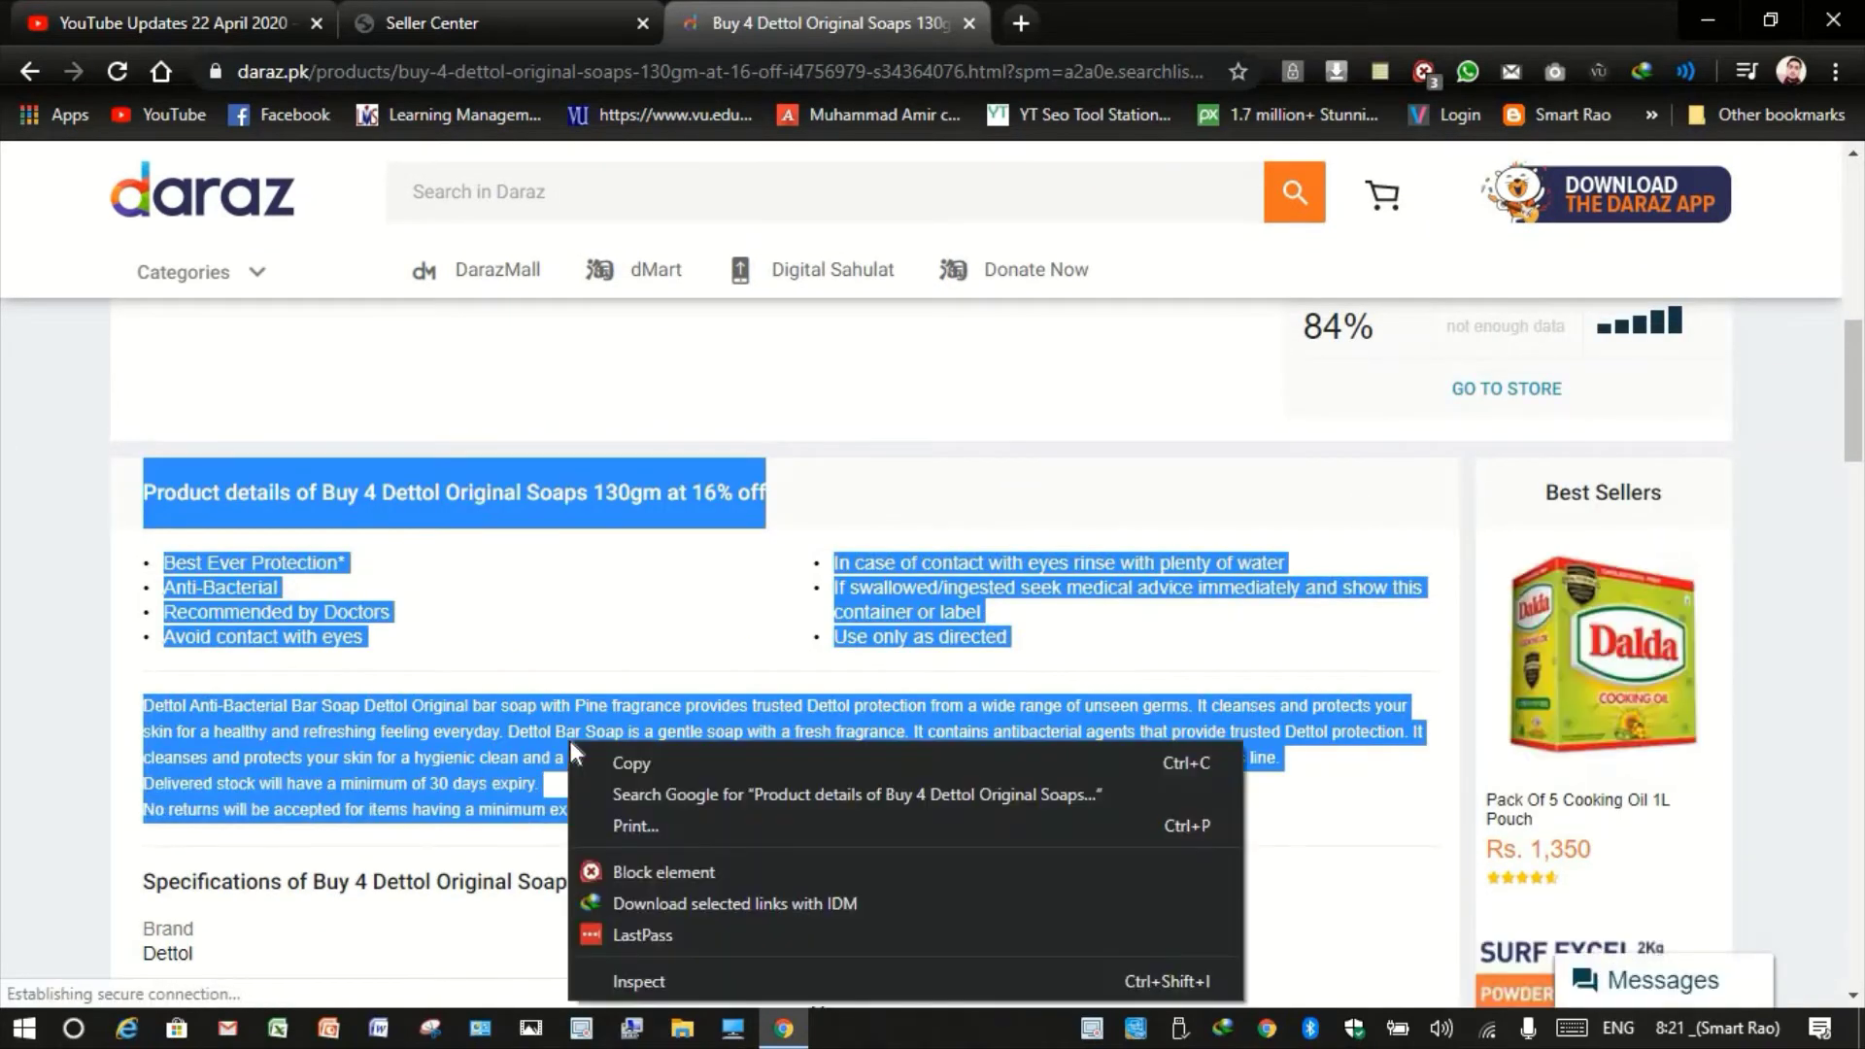
# Return to the Seller Center listing and paste the copied Dettol product details into the Highlights editor.
pyautogui.hotkey('ctrl', 'shift', 'Tab')
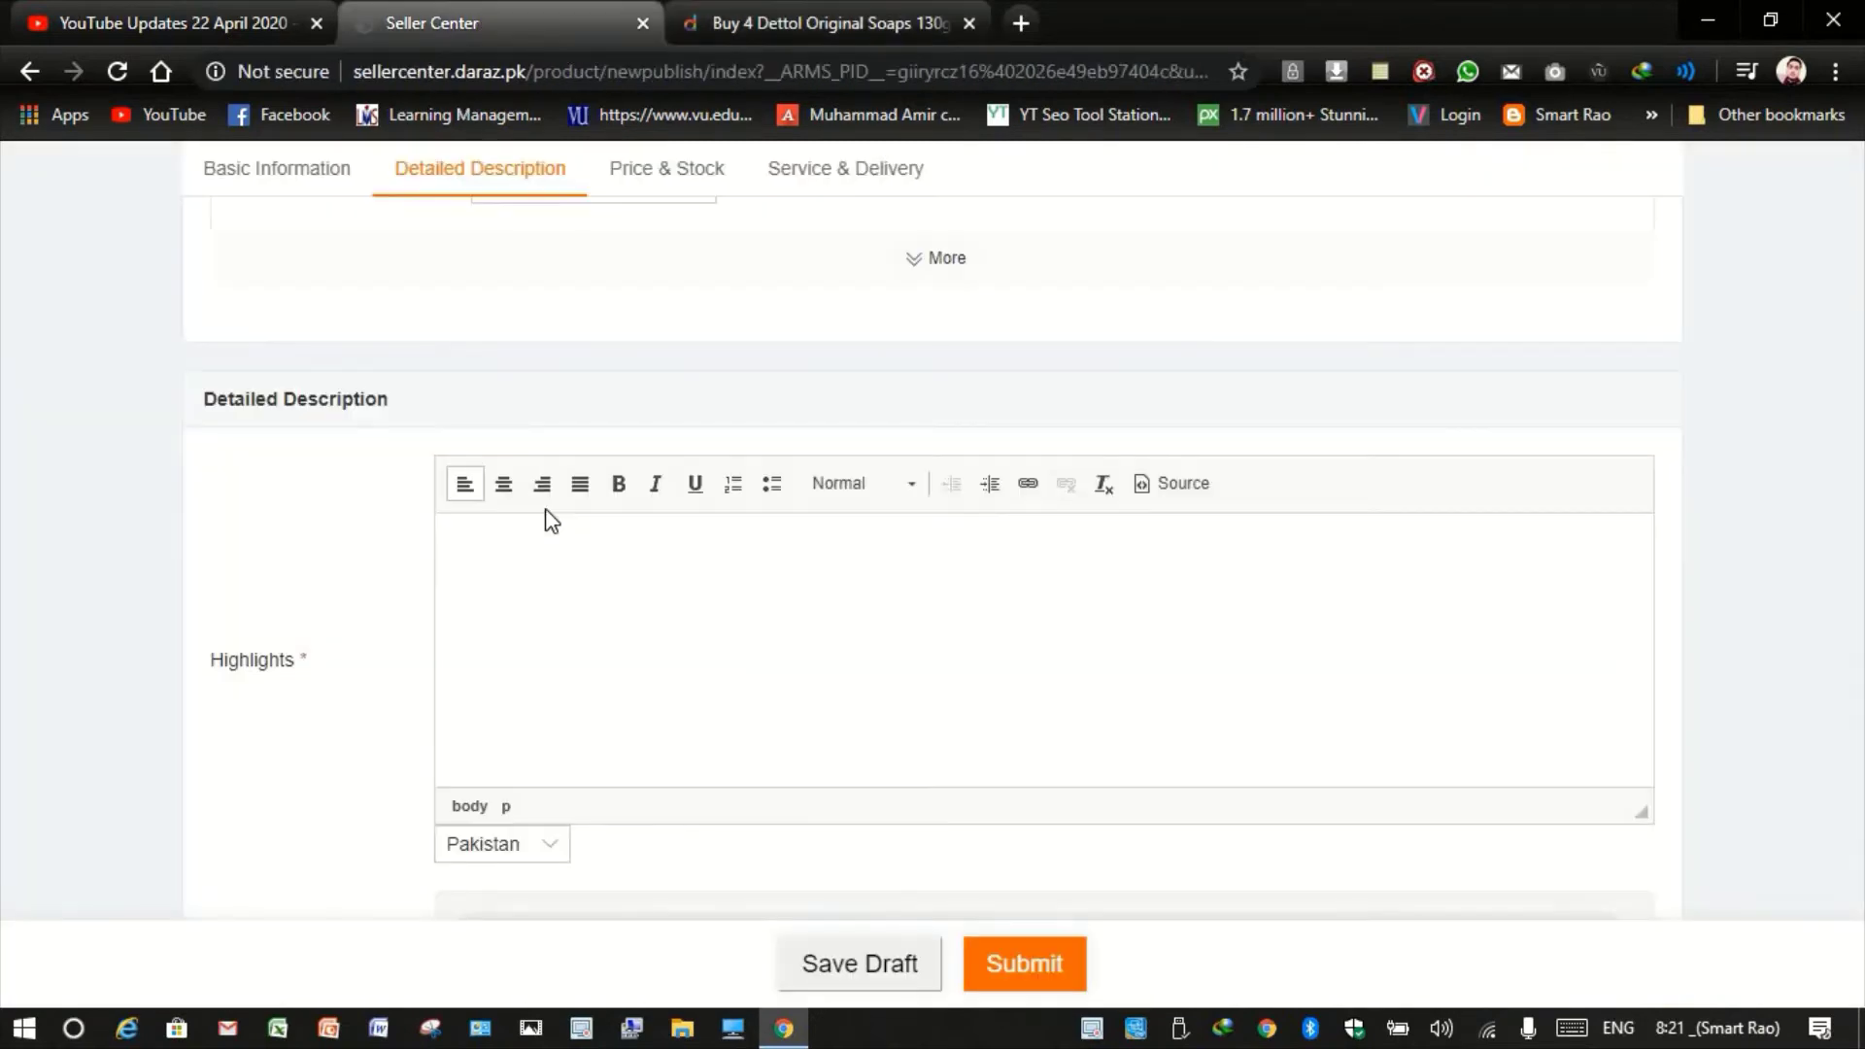
pyautogui.scroll(-3, 545, 509)
pyautogui.rightClick(544, 373)
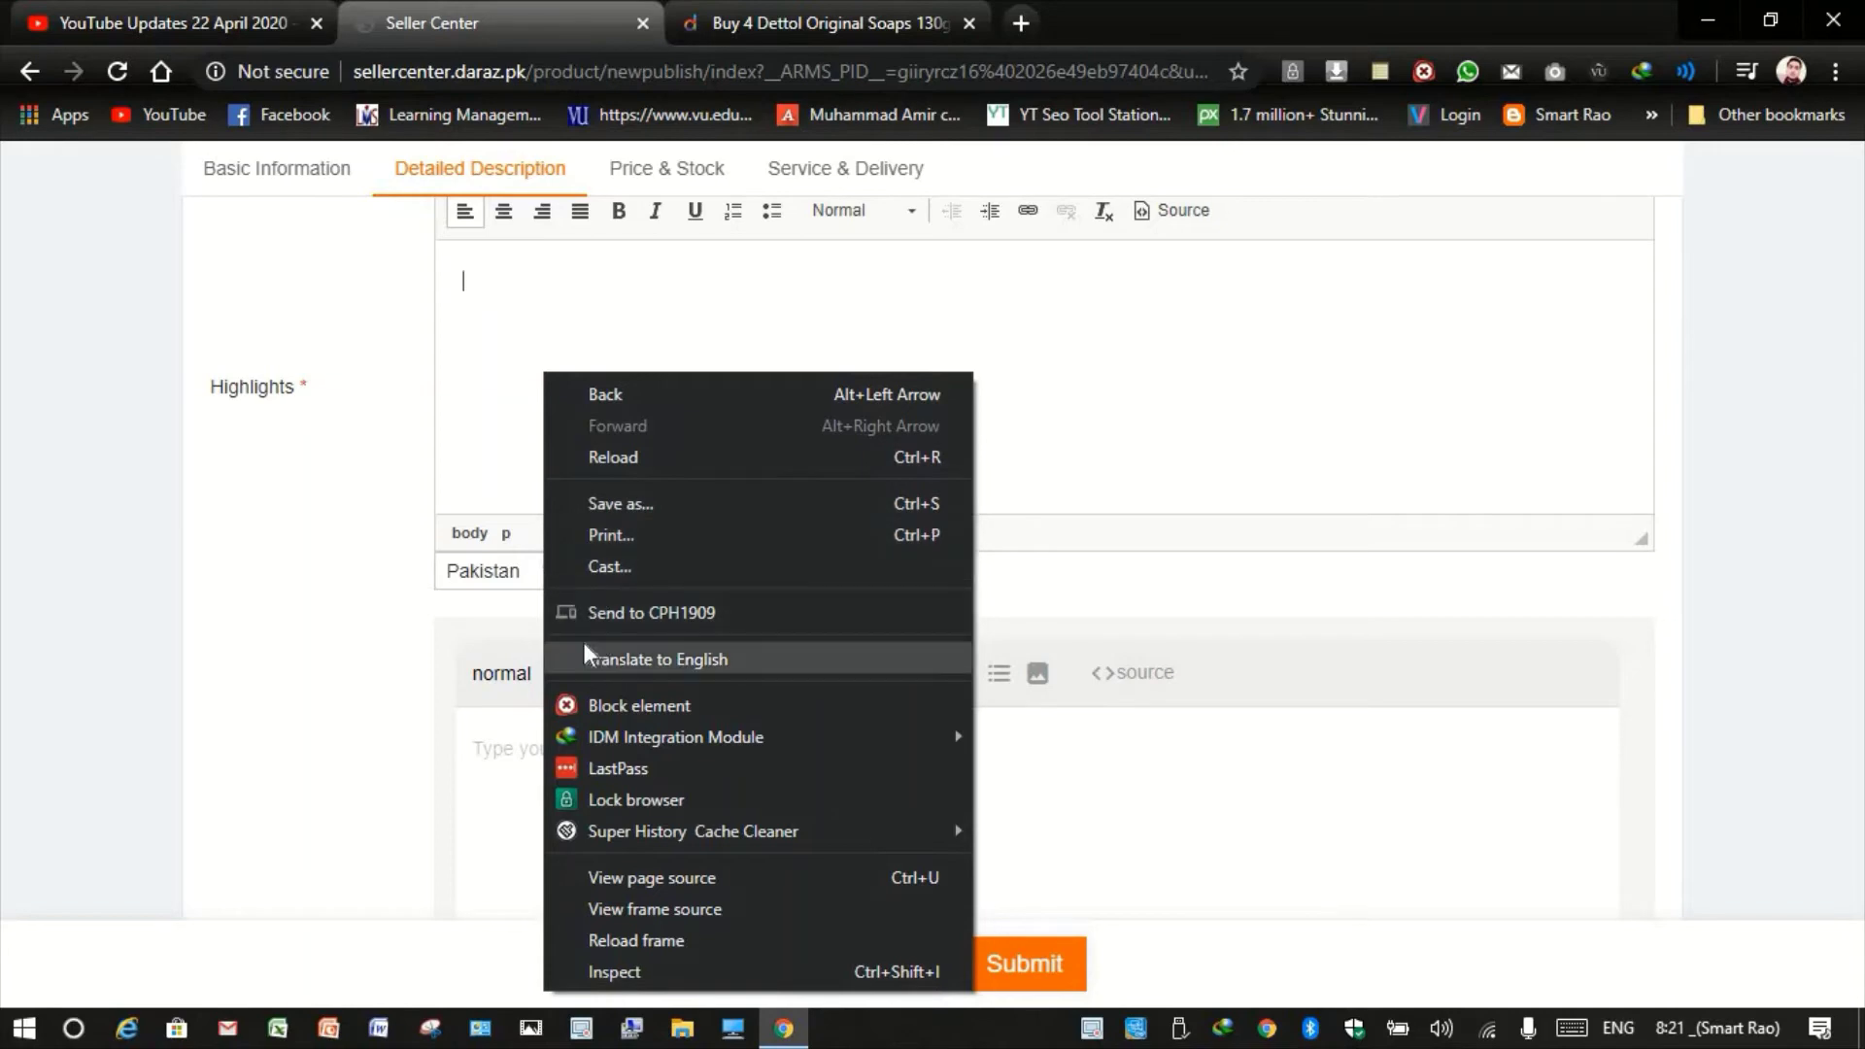
pyautogui.click(470, 407)
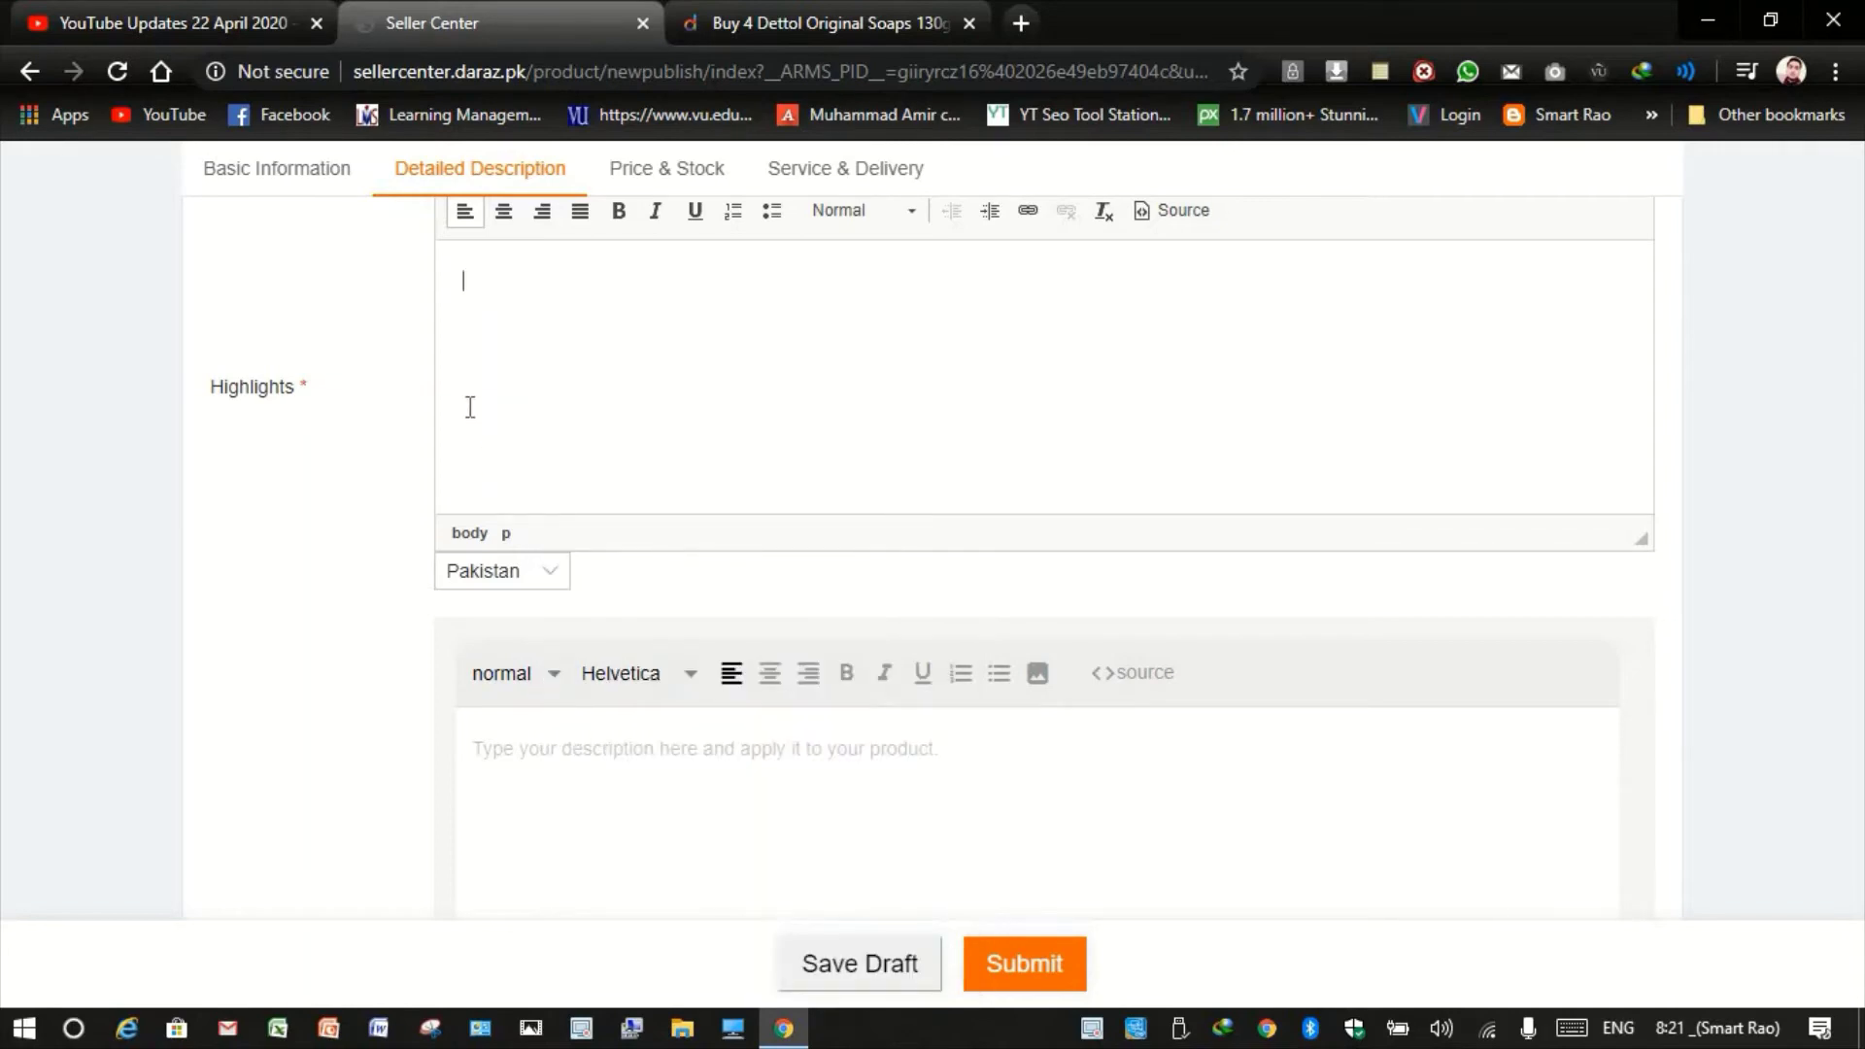
pyautogui.hotkey('ctrl', 'v')
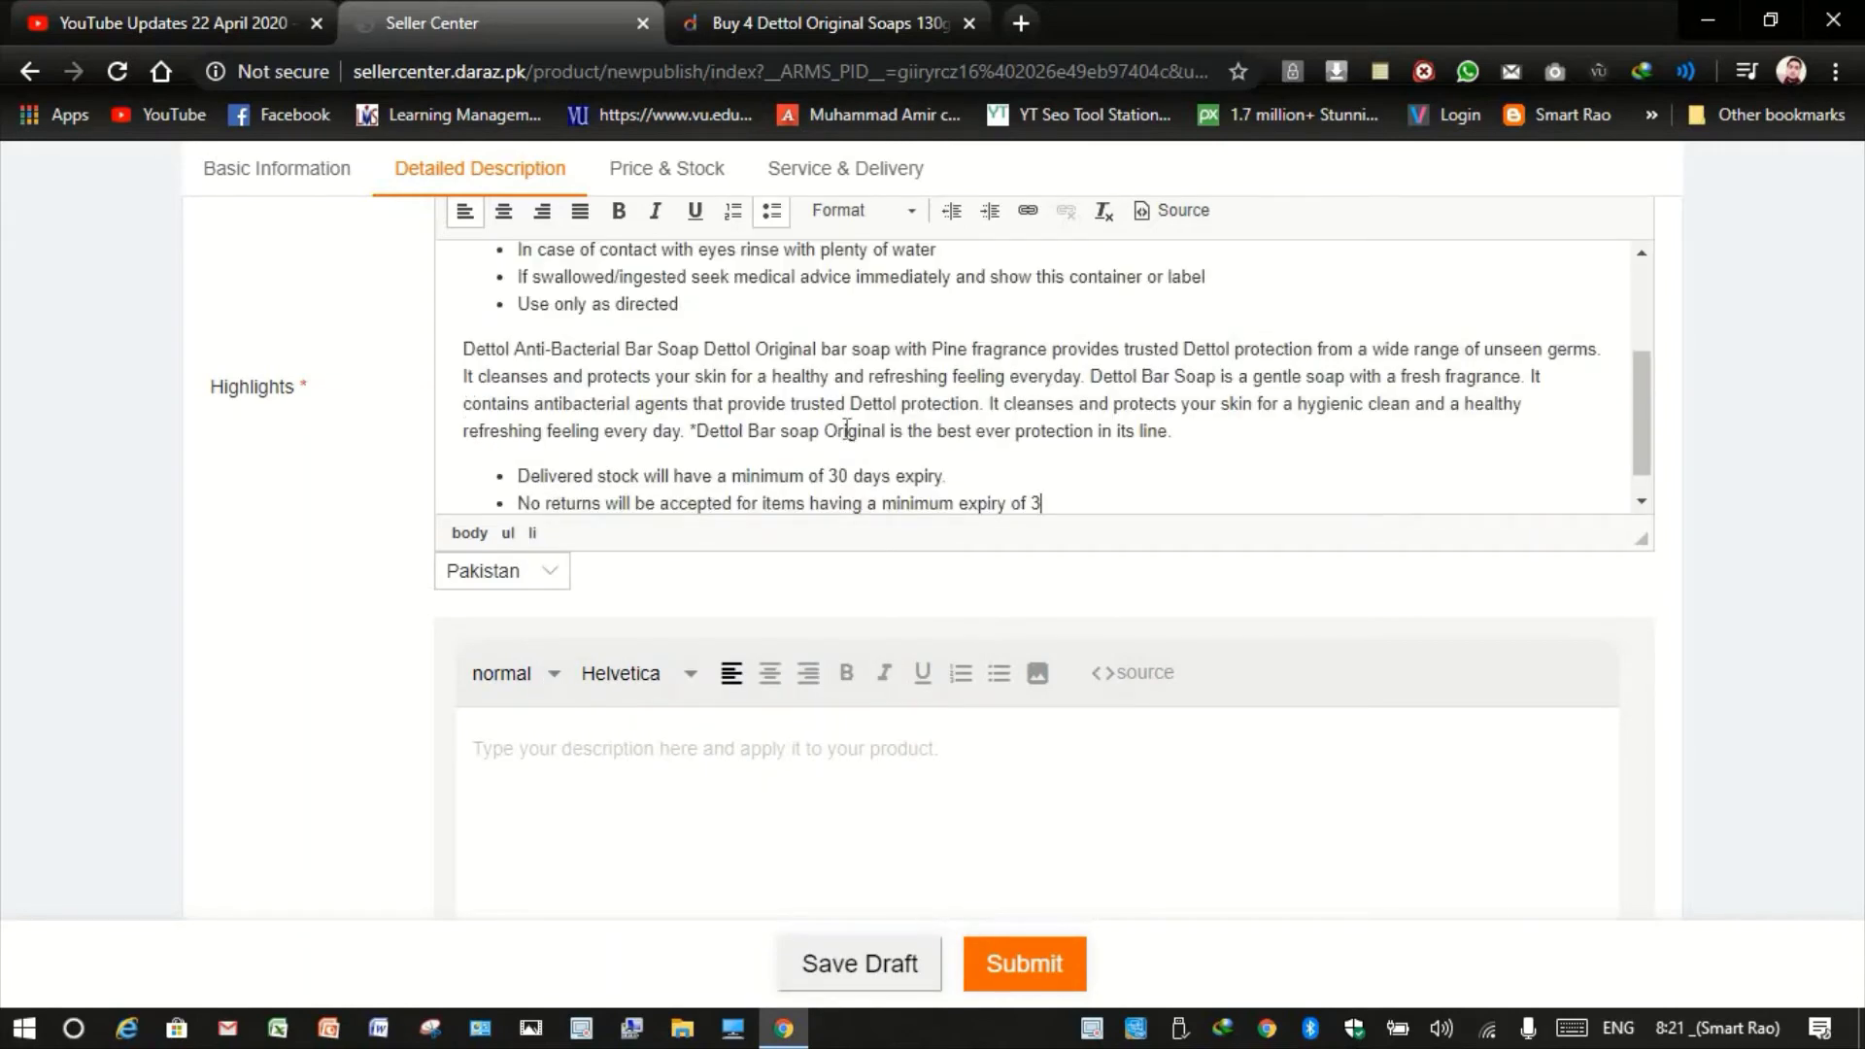
pyautogui.scroll(-1, 1043, 481)
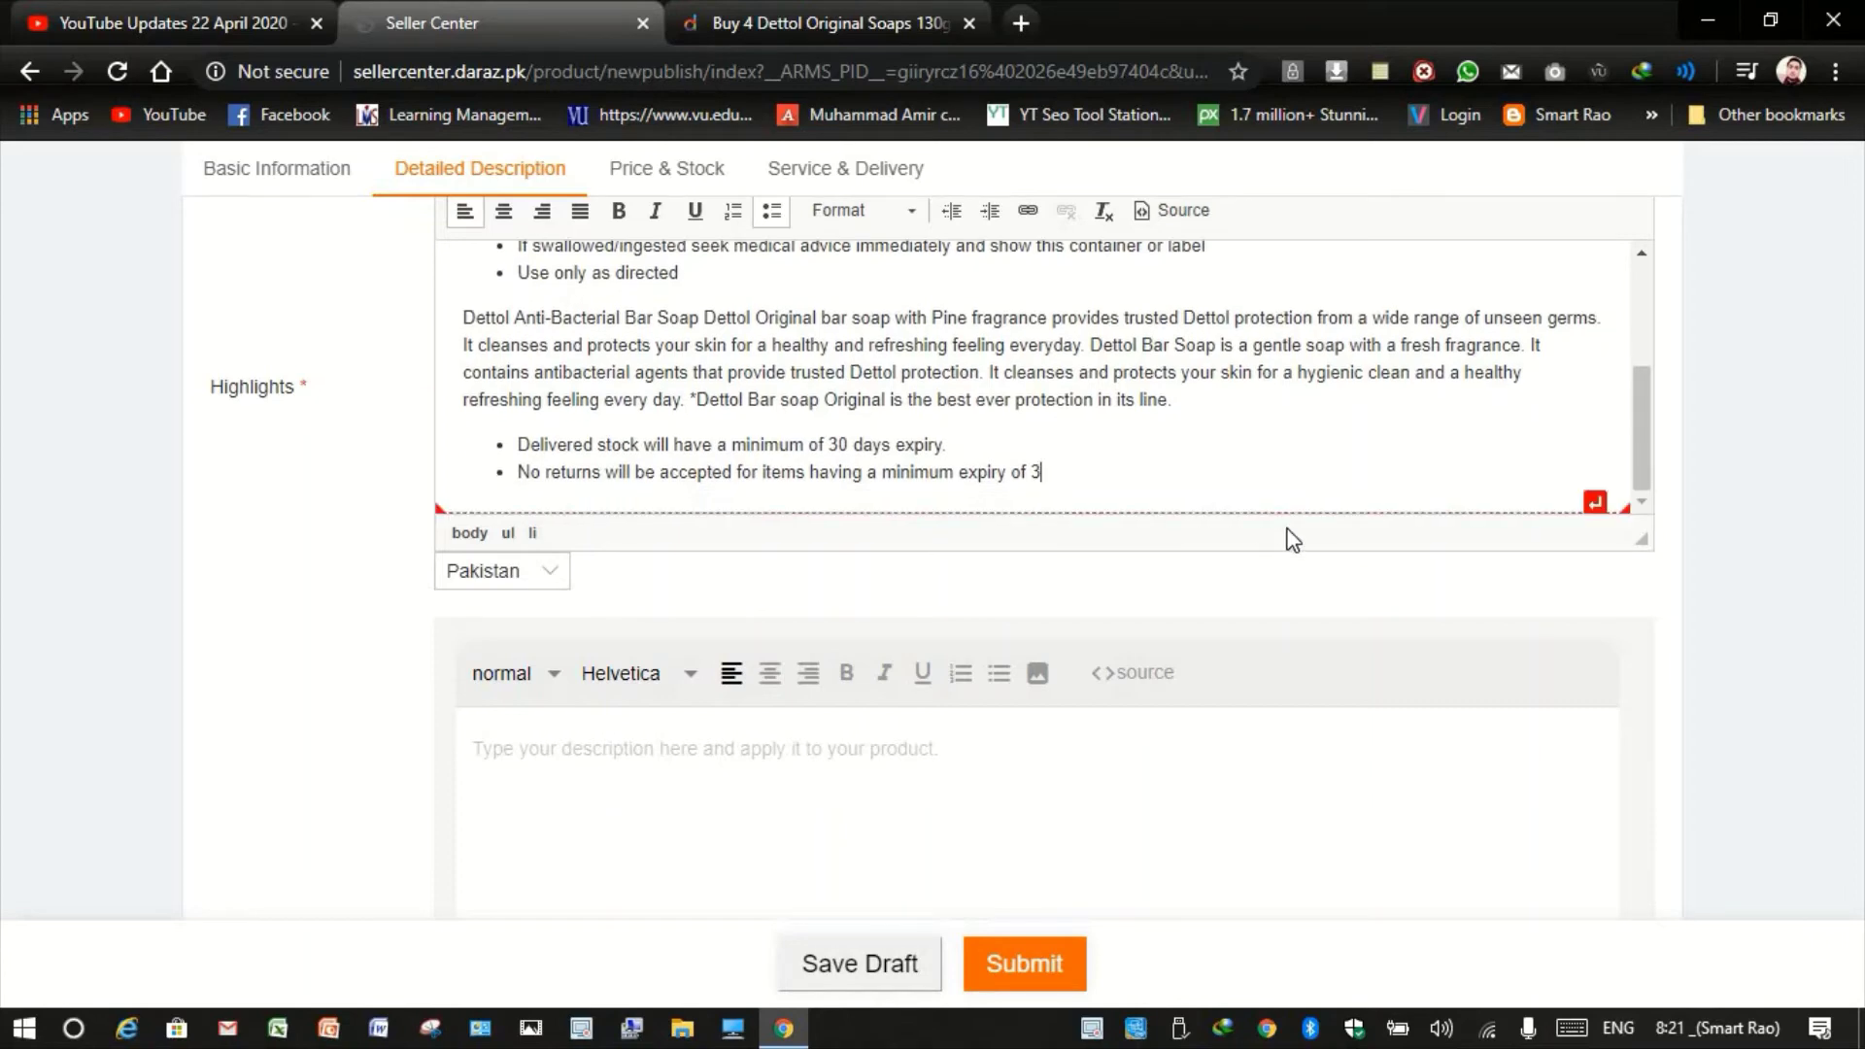
# Enter 1x in the What's in the box field, leaving the Product Description and English description empty.
pyautogui.scroll(-2, 1288, 534)
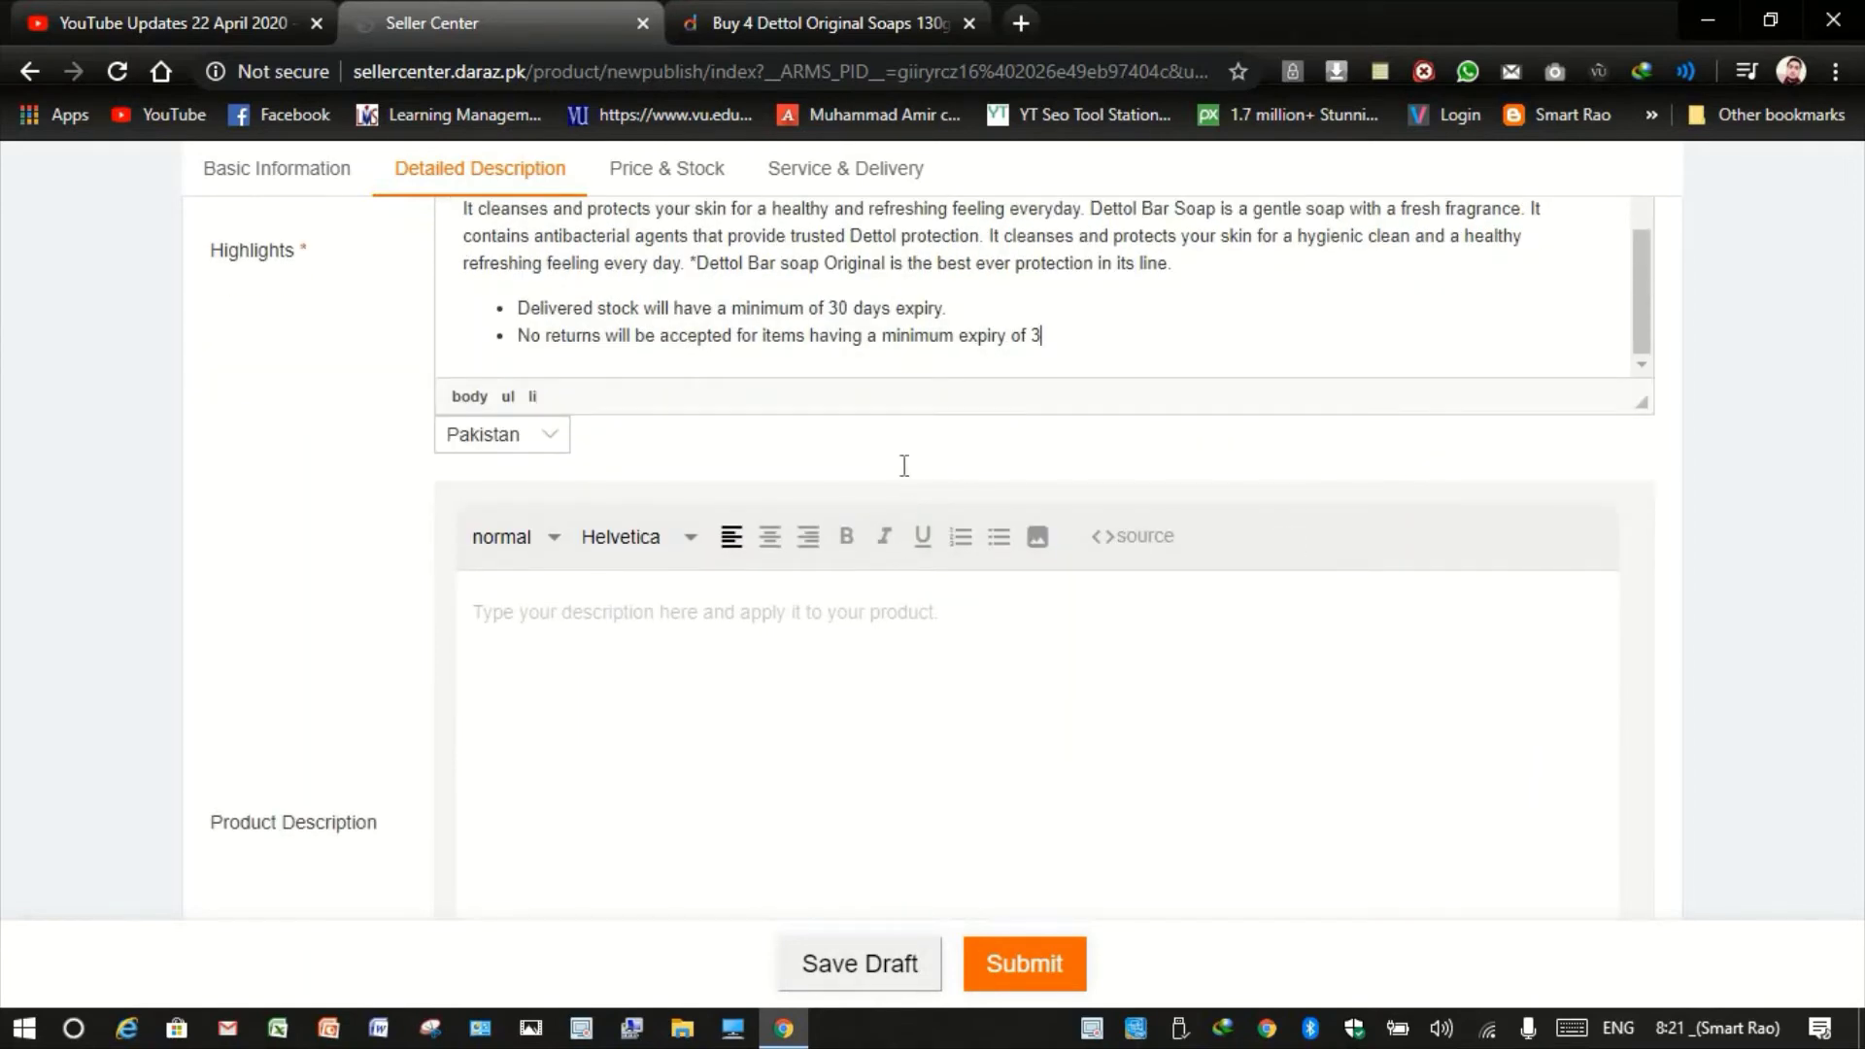
pyautogui.scroll(-4, 625, 525)
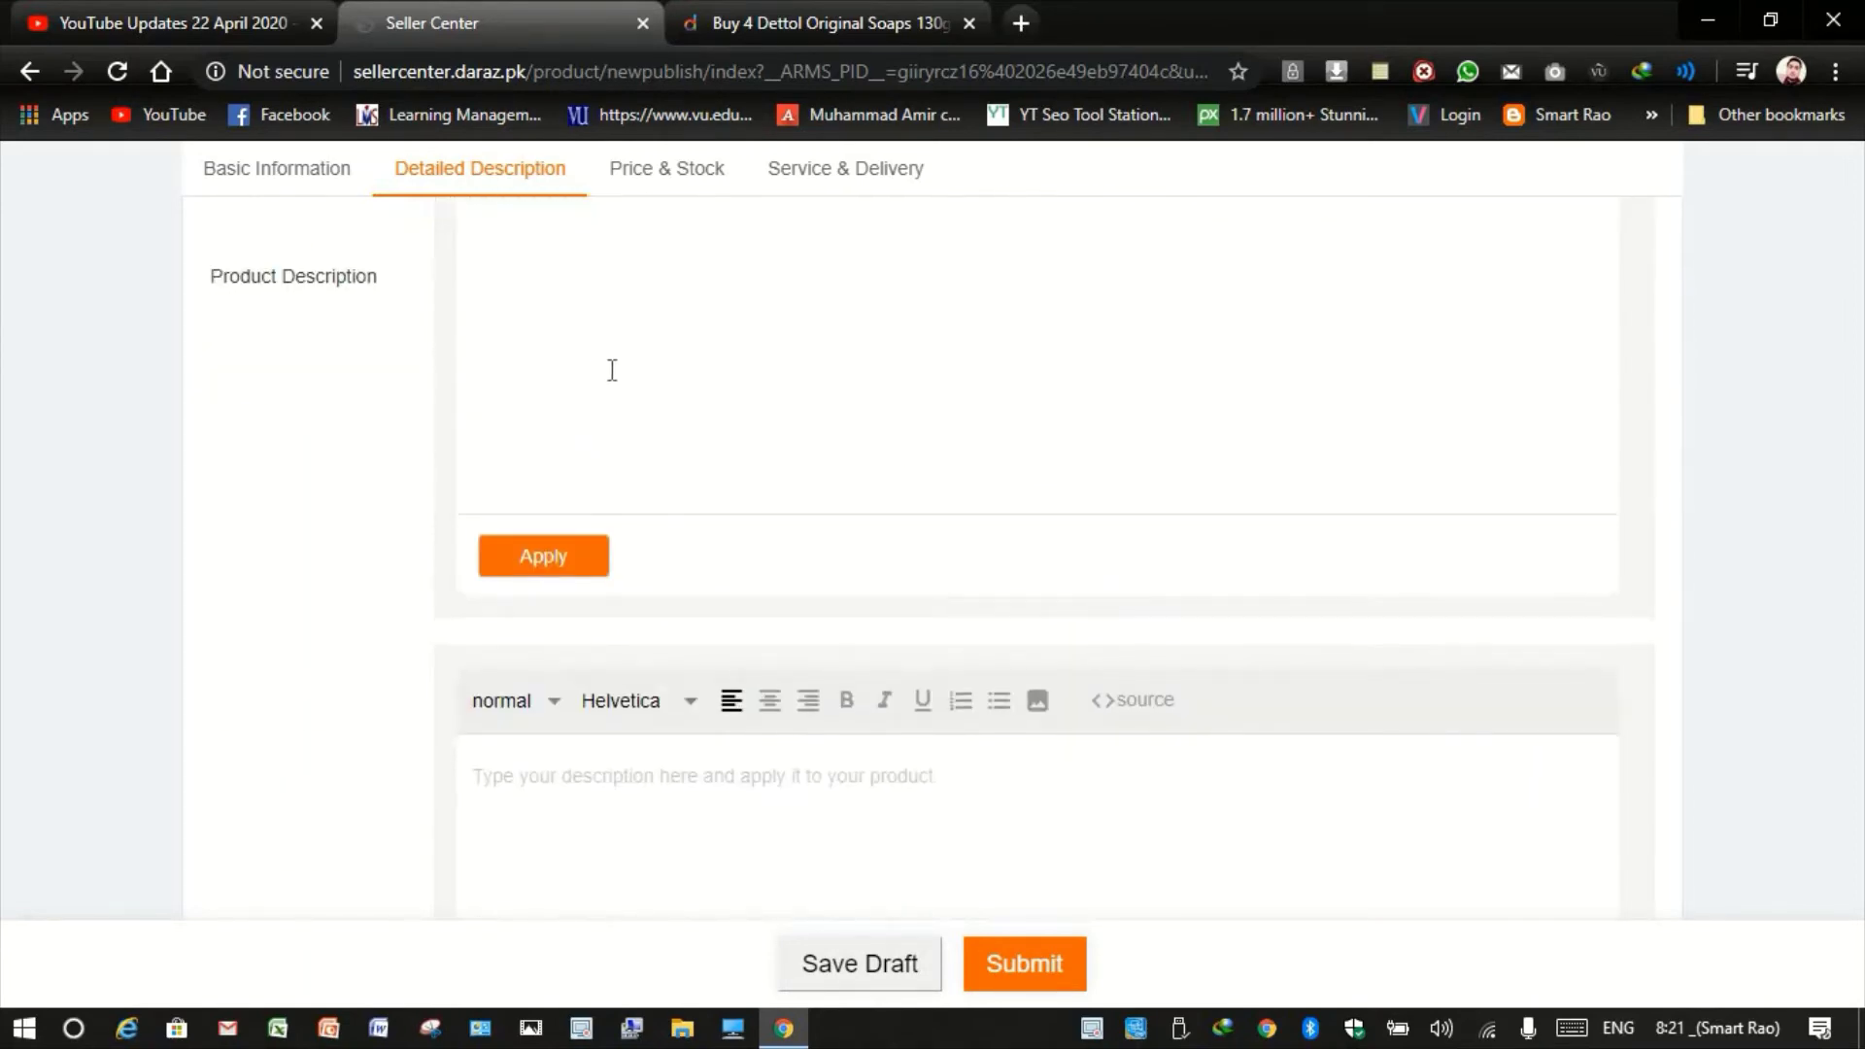
pyautogui.scroll(-2, 706, 503)
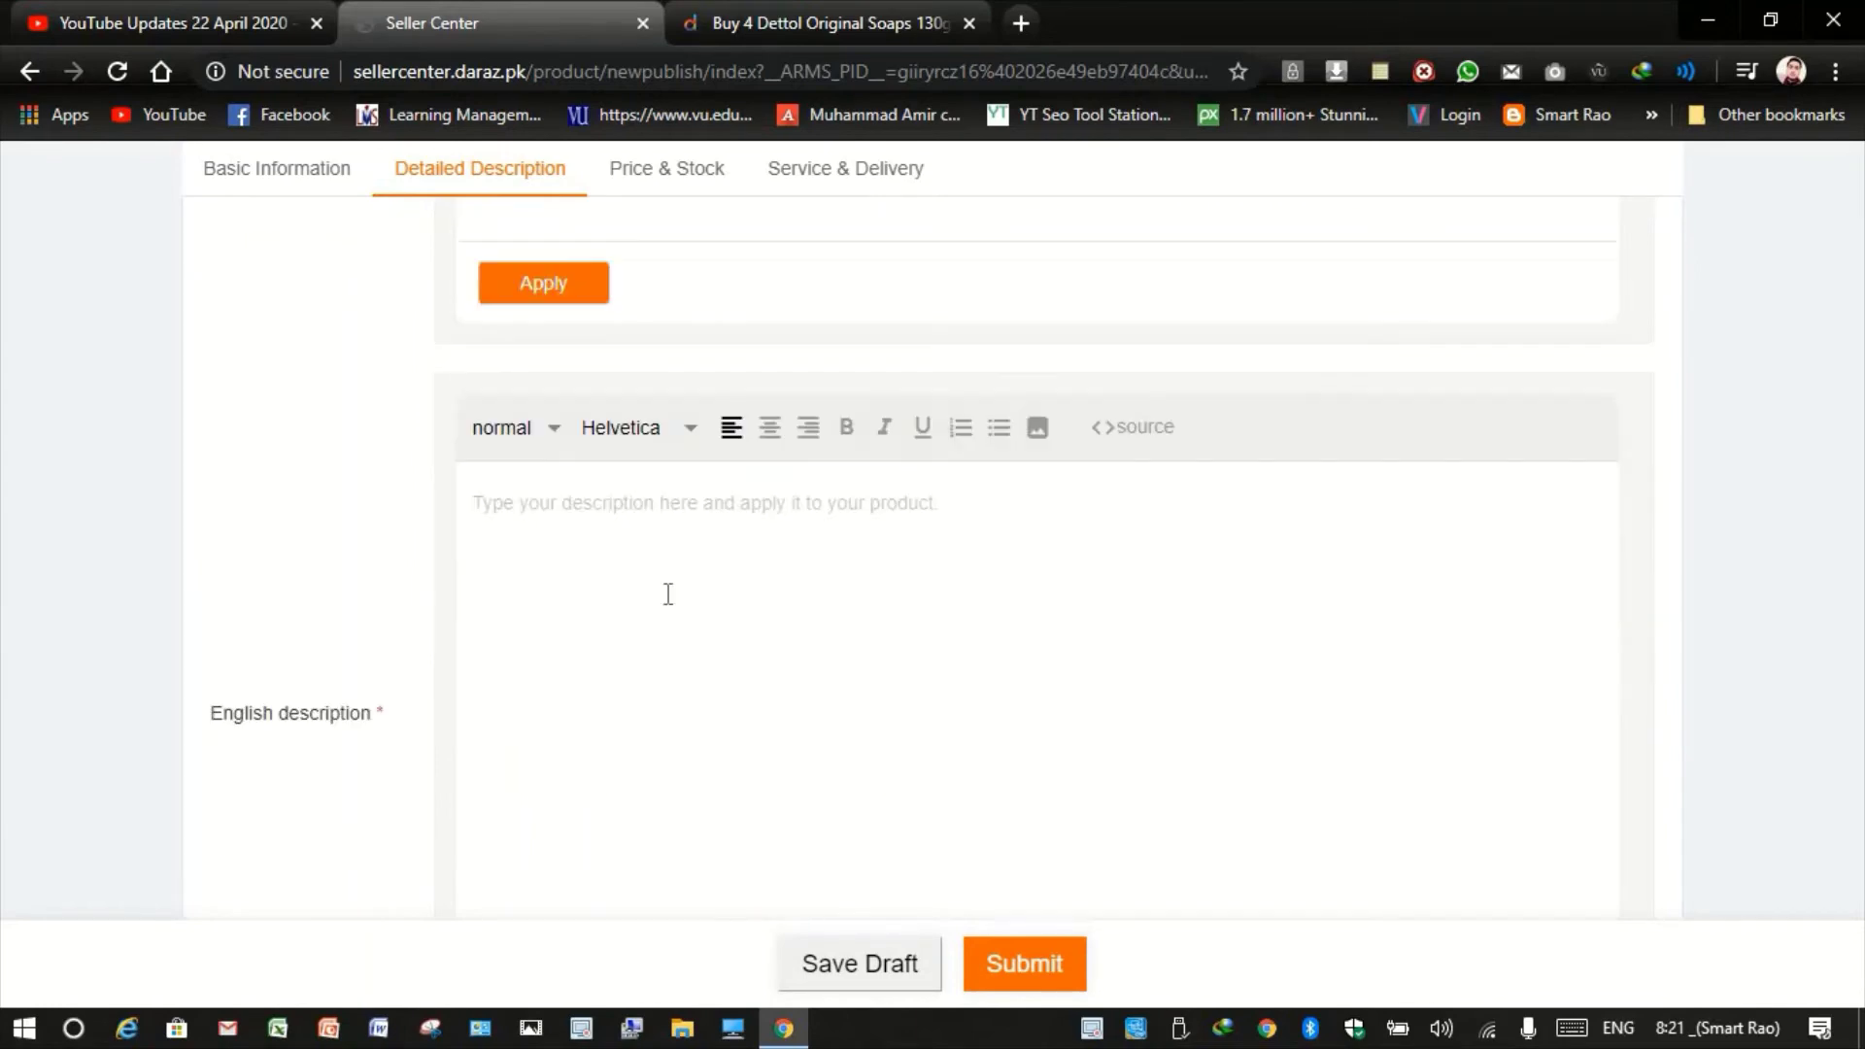
pyautogui.scroll(-5, 669, 568)
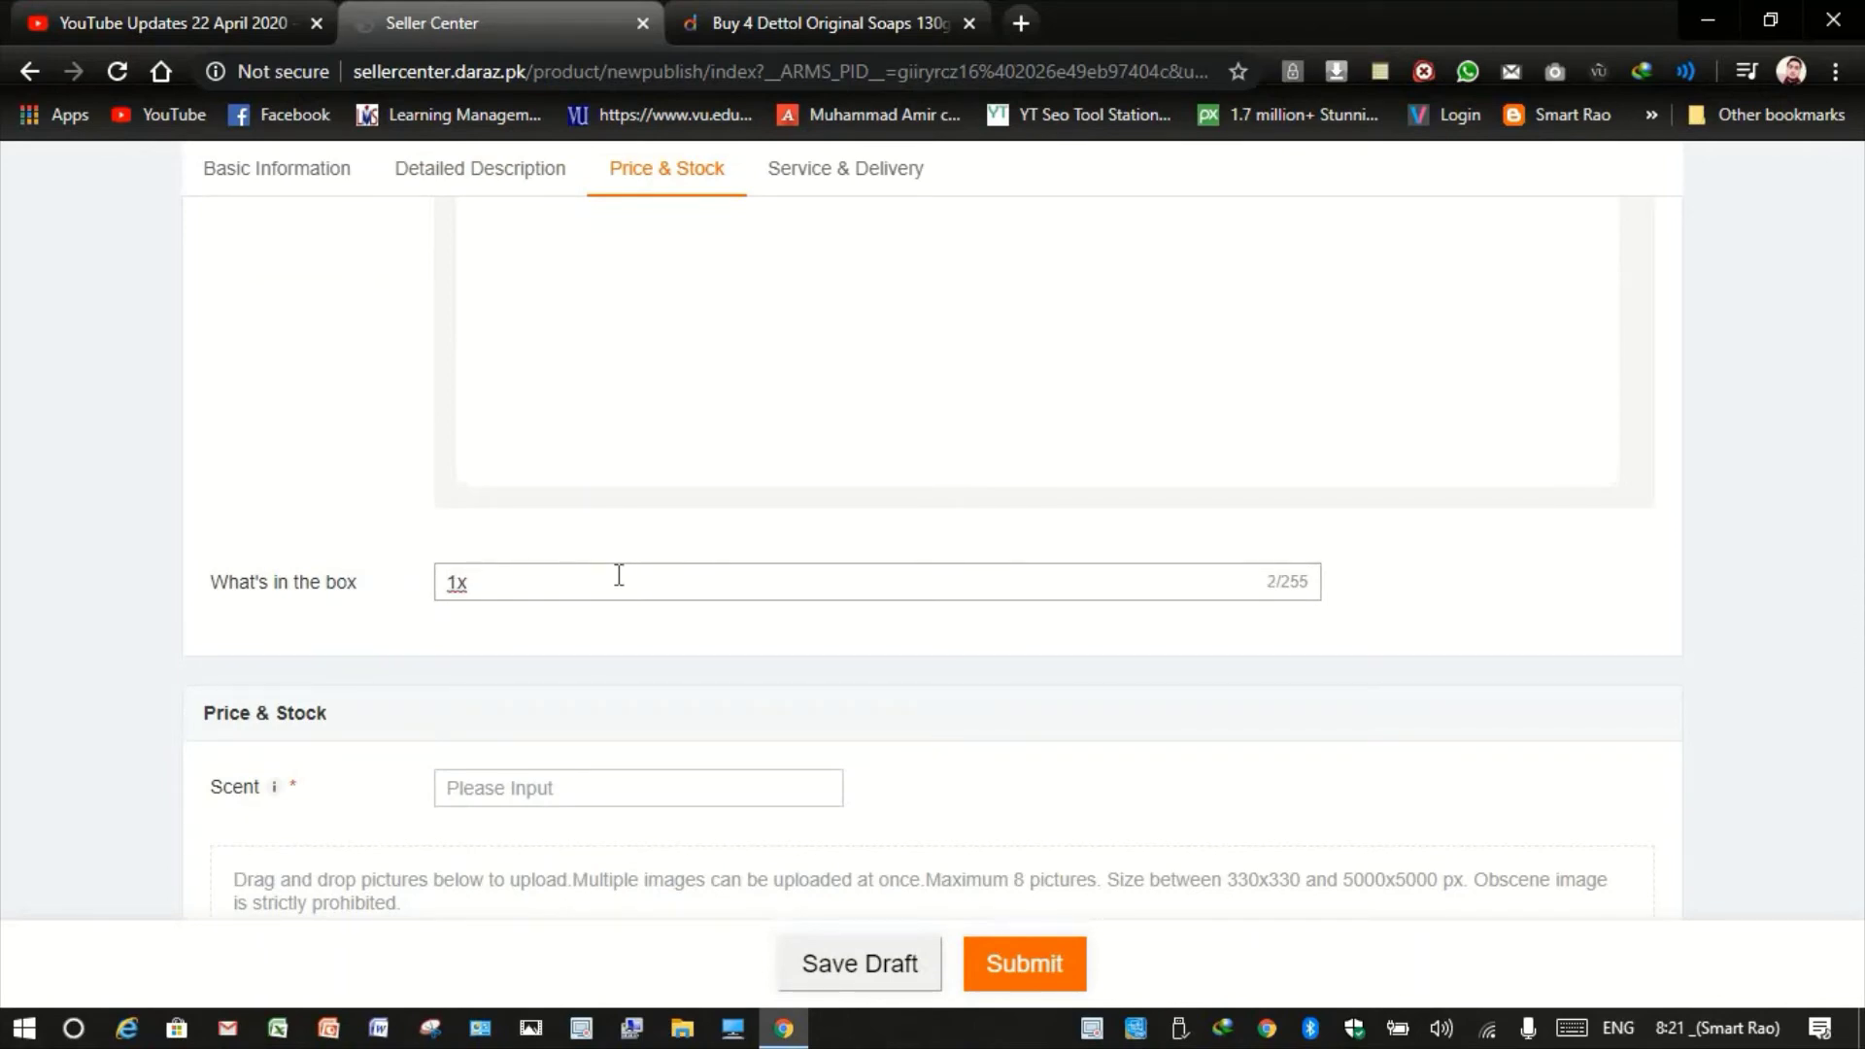
pyautogui.click(304, 620)
pyautogui.moveTo(296, 575); pyautogui.dragTo(456, 581)
pyautogui.click(461, 581)
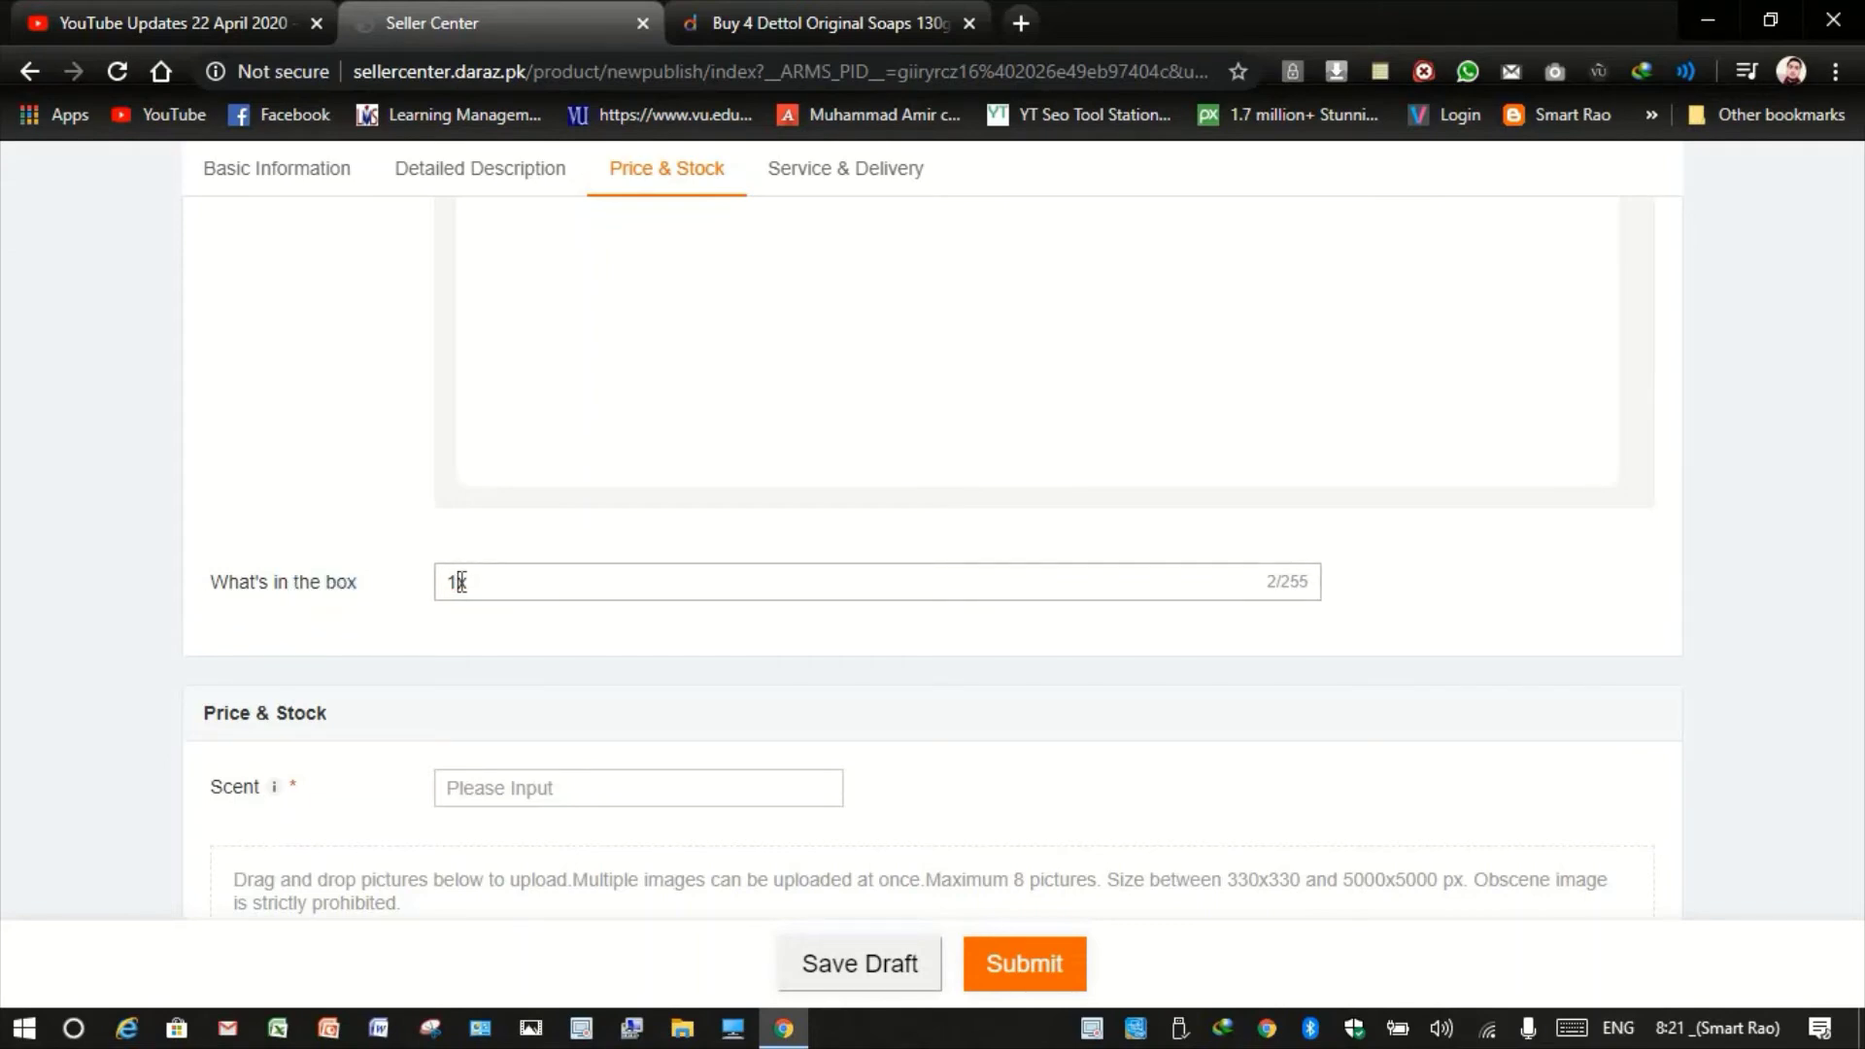